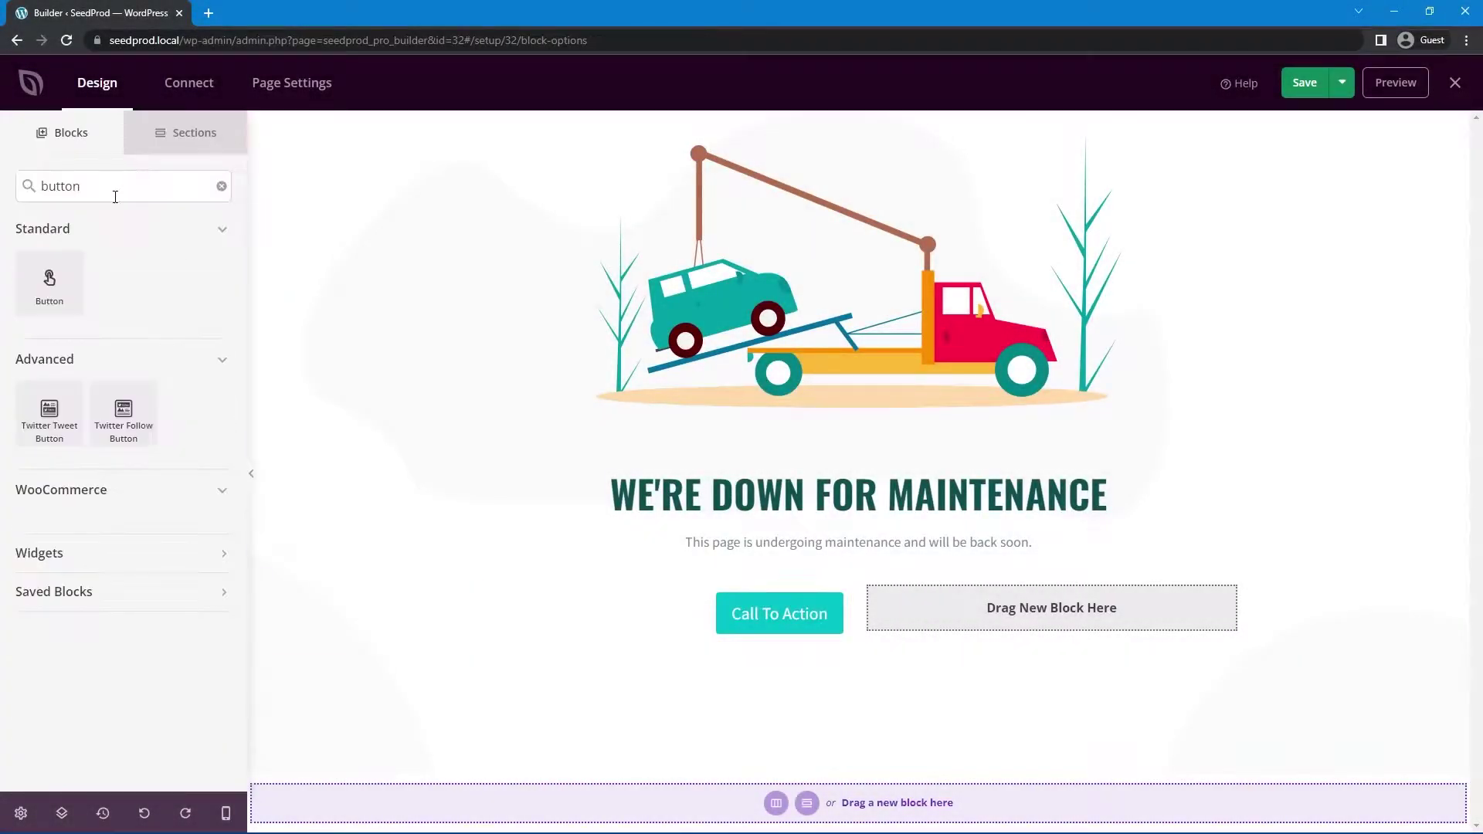
Add a second button, then set the column's Justify Content to Center, Flex End, then Space Between.
left_click_drag(46, 285, 992, 649)
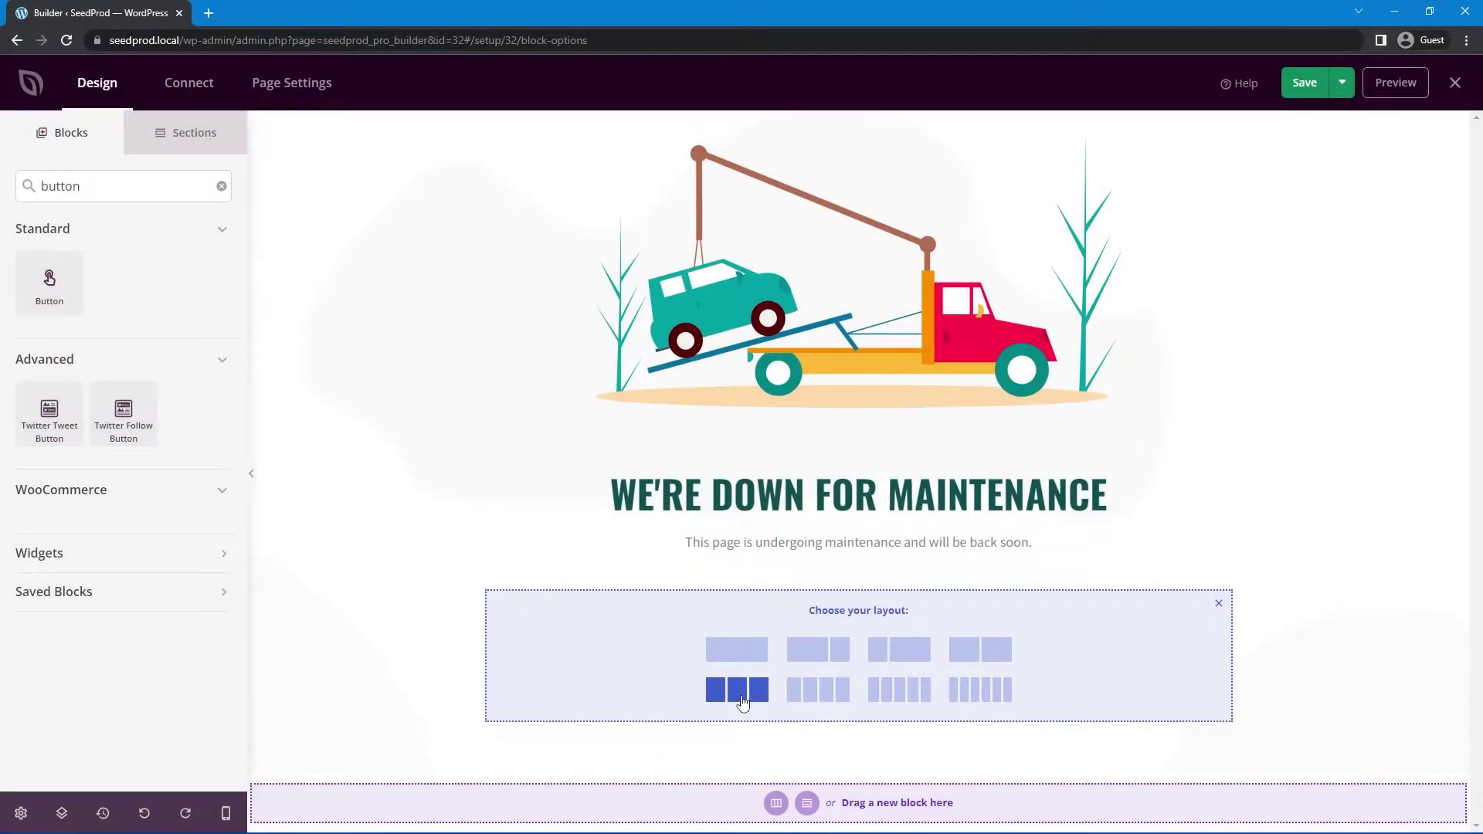
left_click(737, 690)
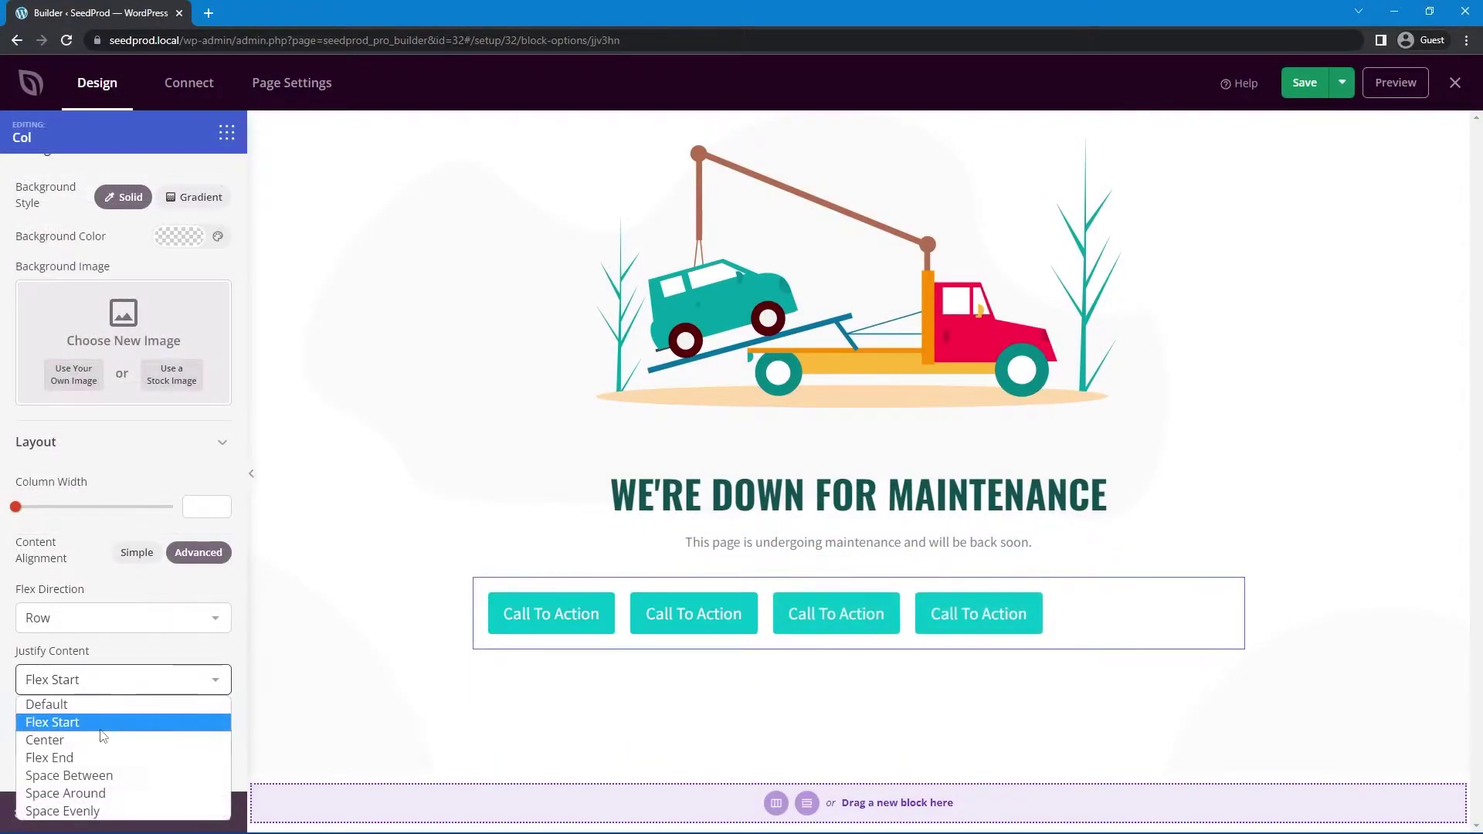
left_click(103, 740)
left_click(99, 686)
left_click(77, 756)
left_click(100, 681)
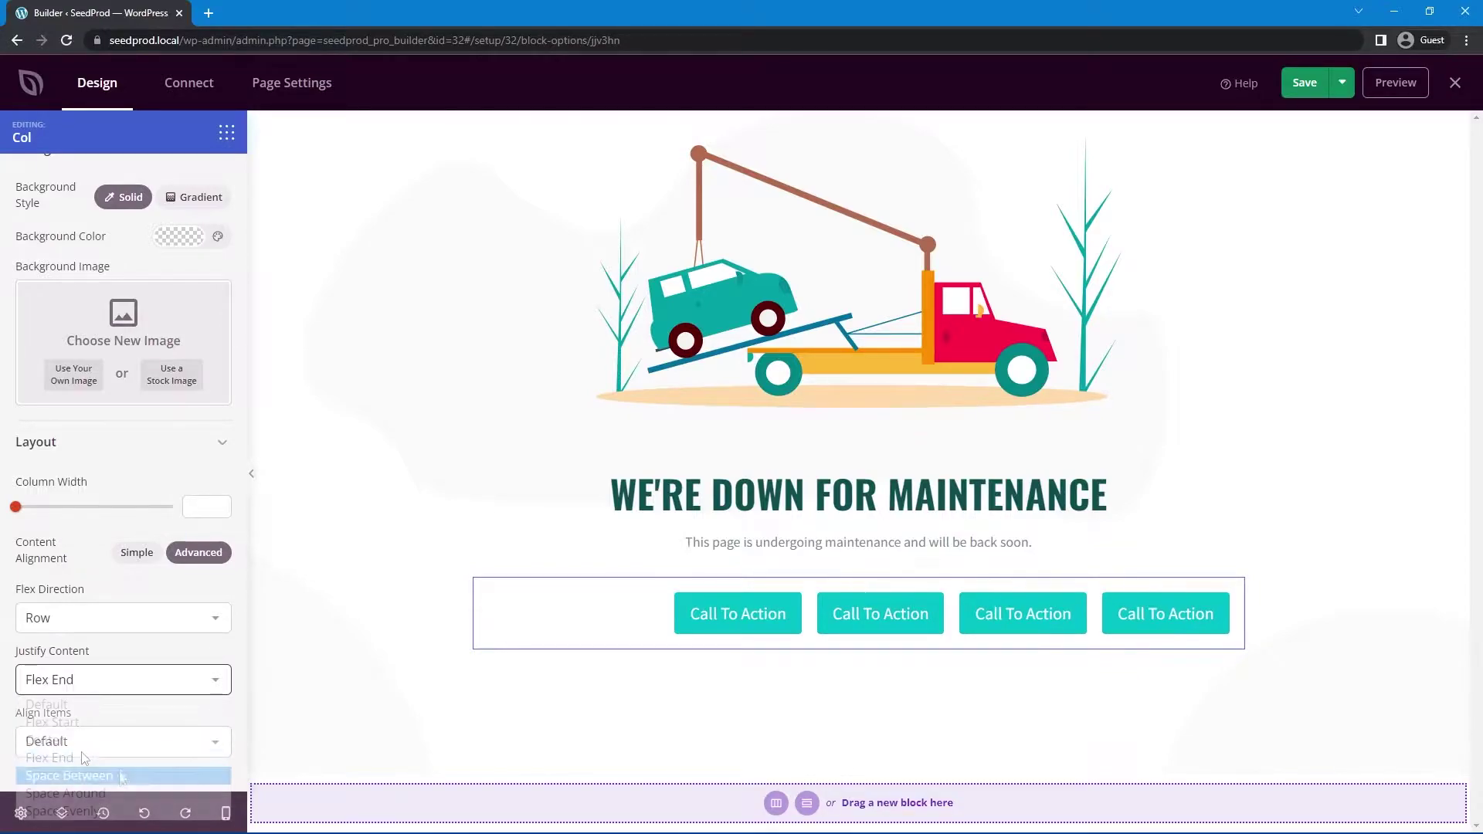
left_click(100, 773)
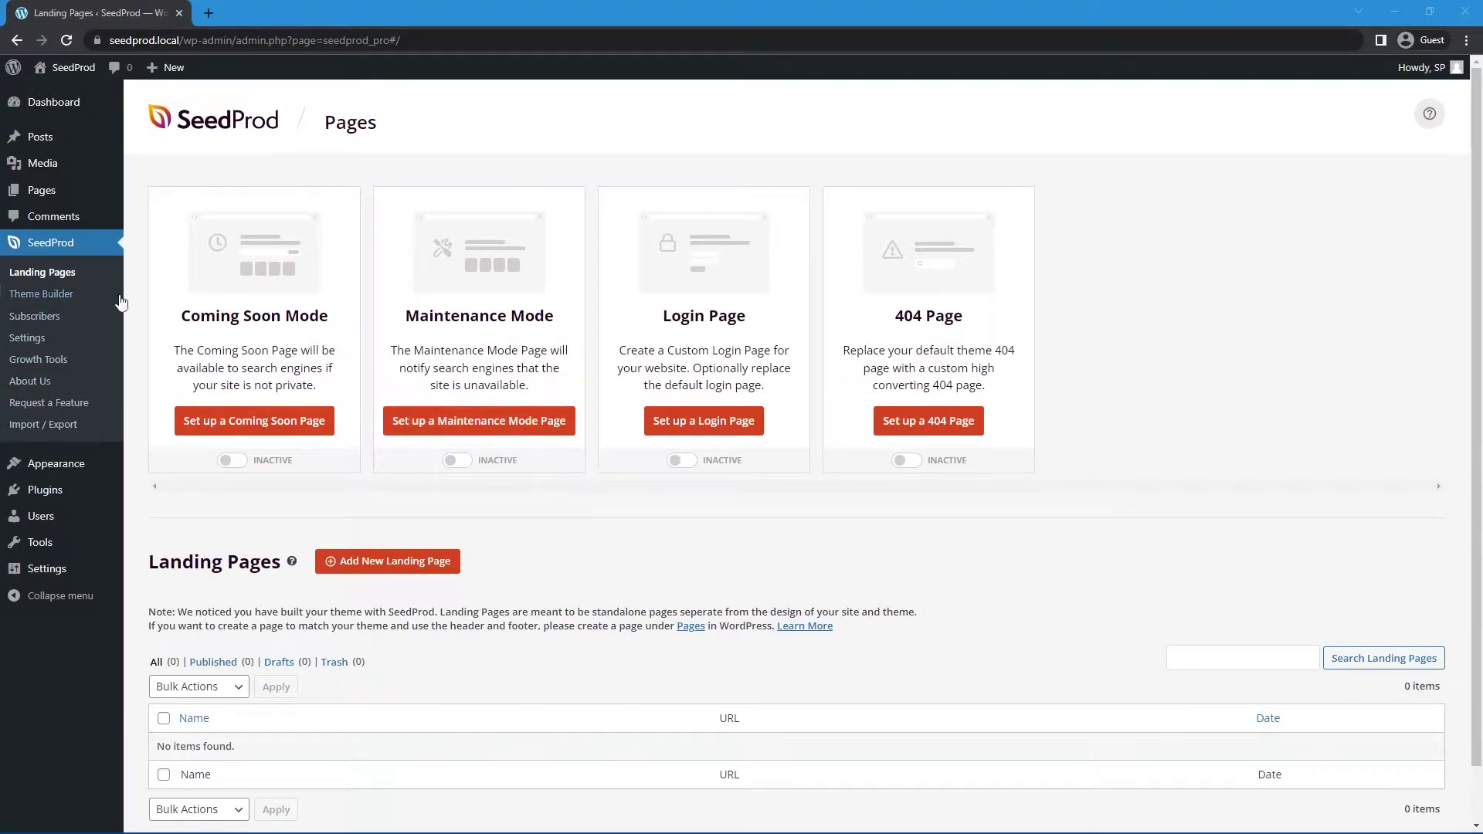
Start a new landing page from Down Maintenance Mode, name it 'Buttons', and open it for editing.
scroll(392, 501, "down", 1)
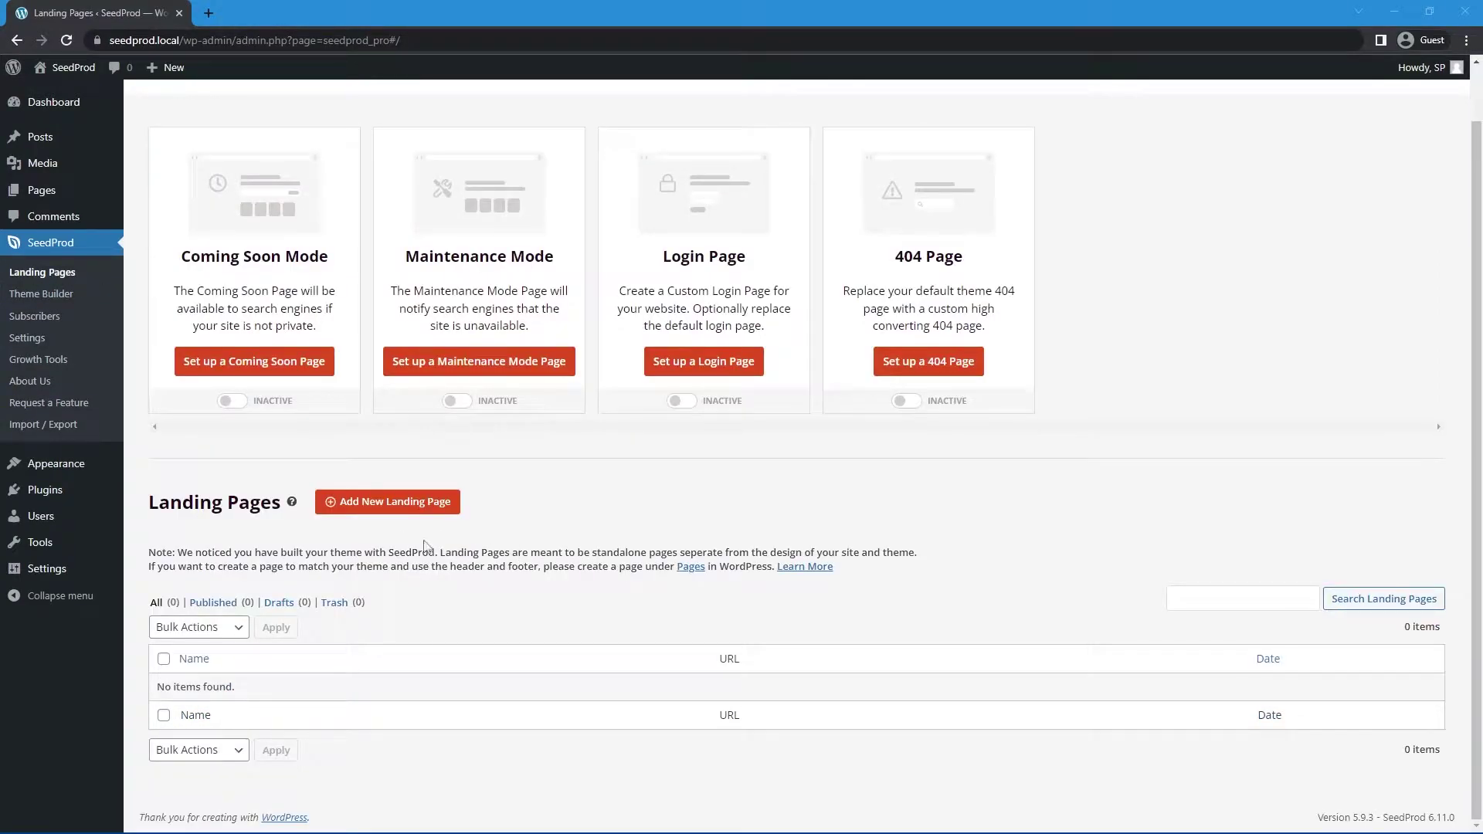
left_click(394, 506)
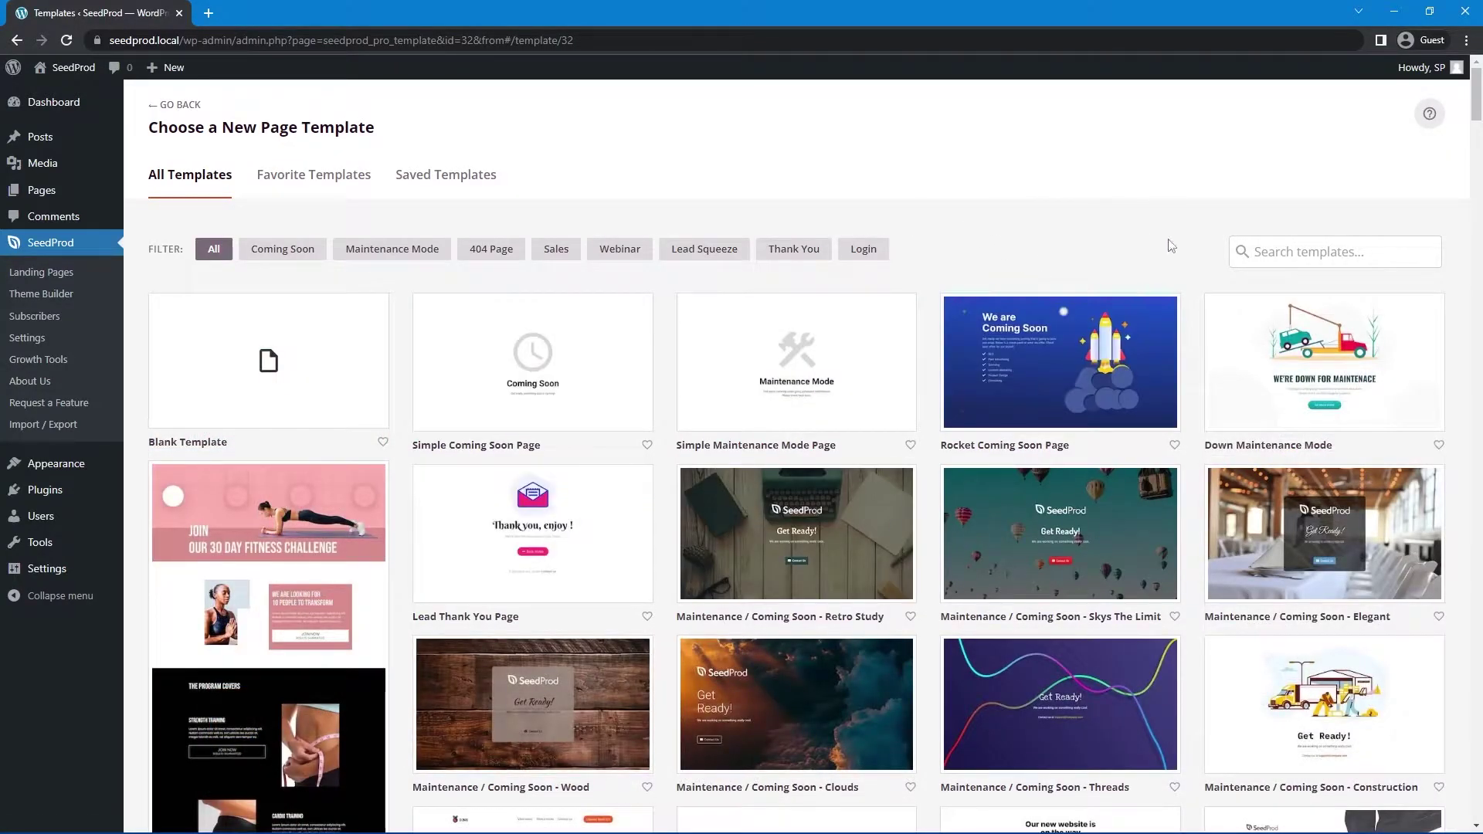
left_click(1304, 363)
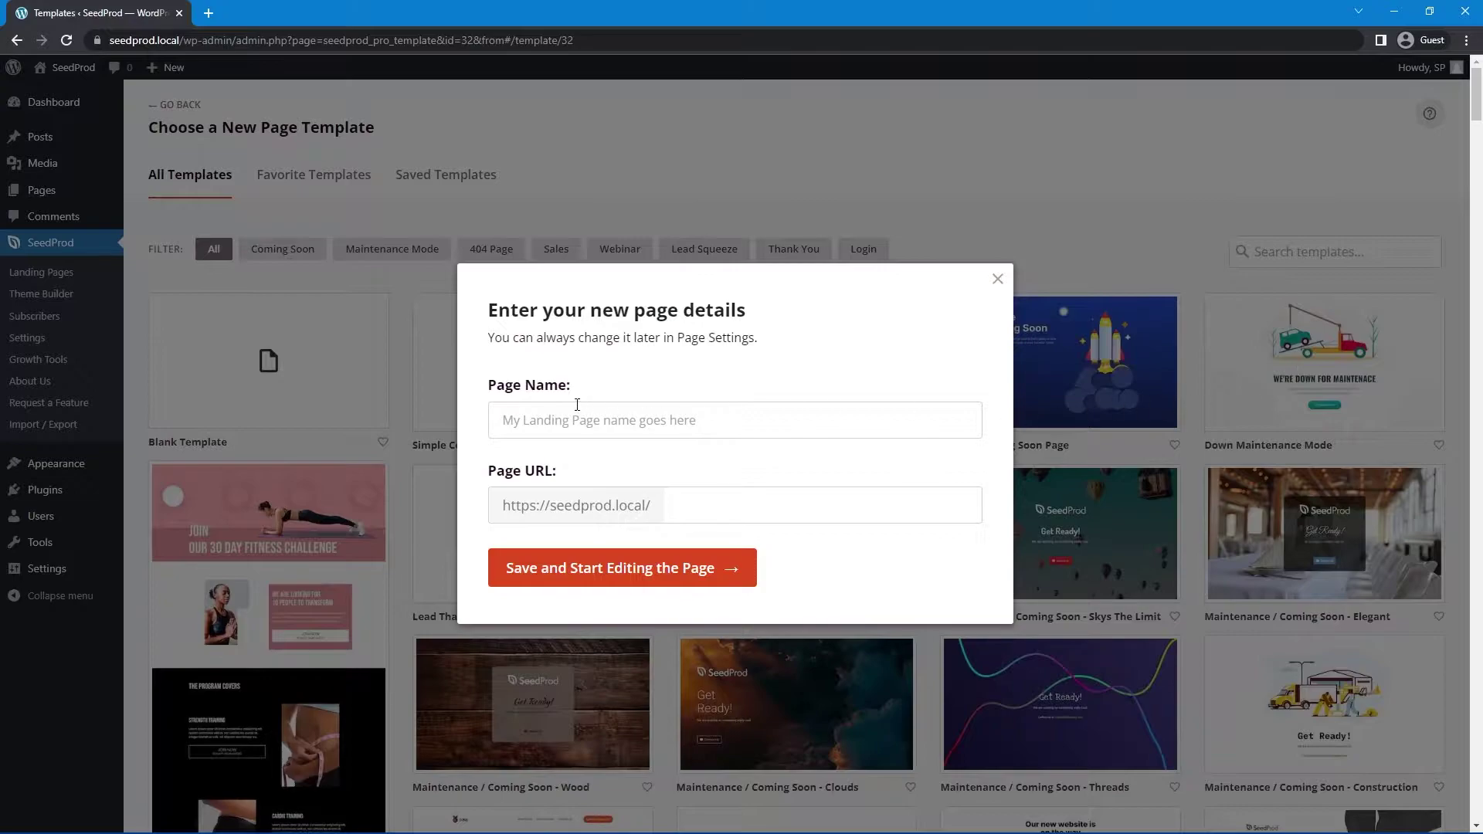
type("Buttons")
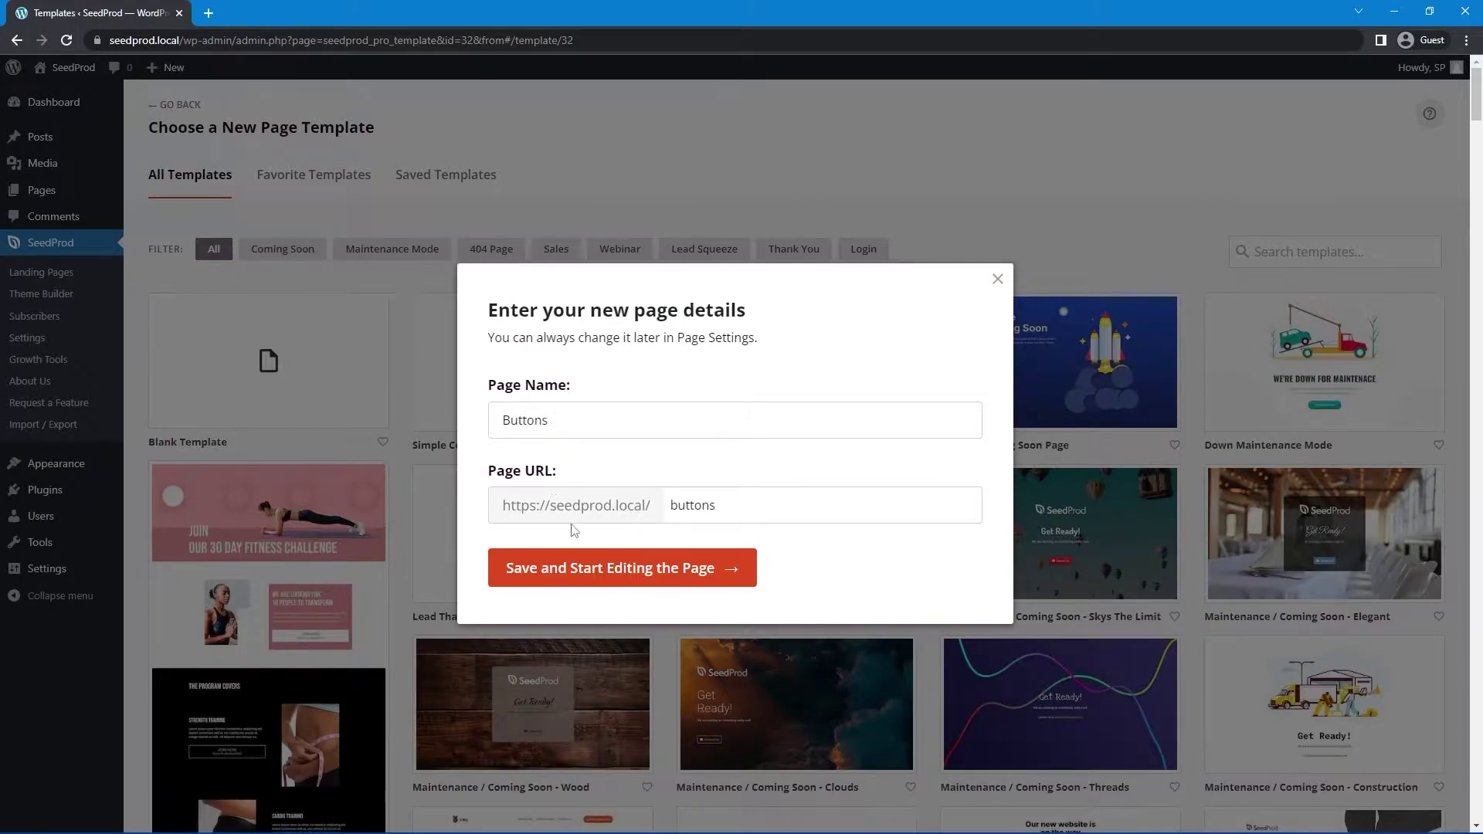
left_click(602, 578)
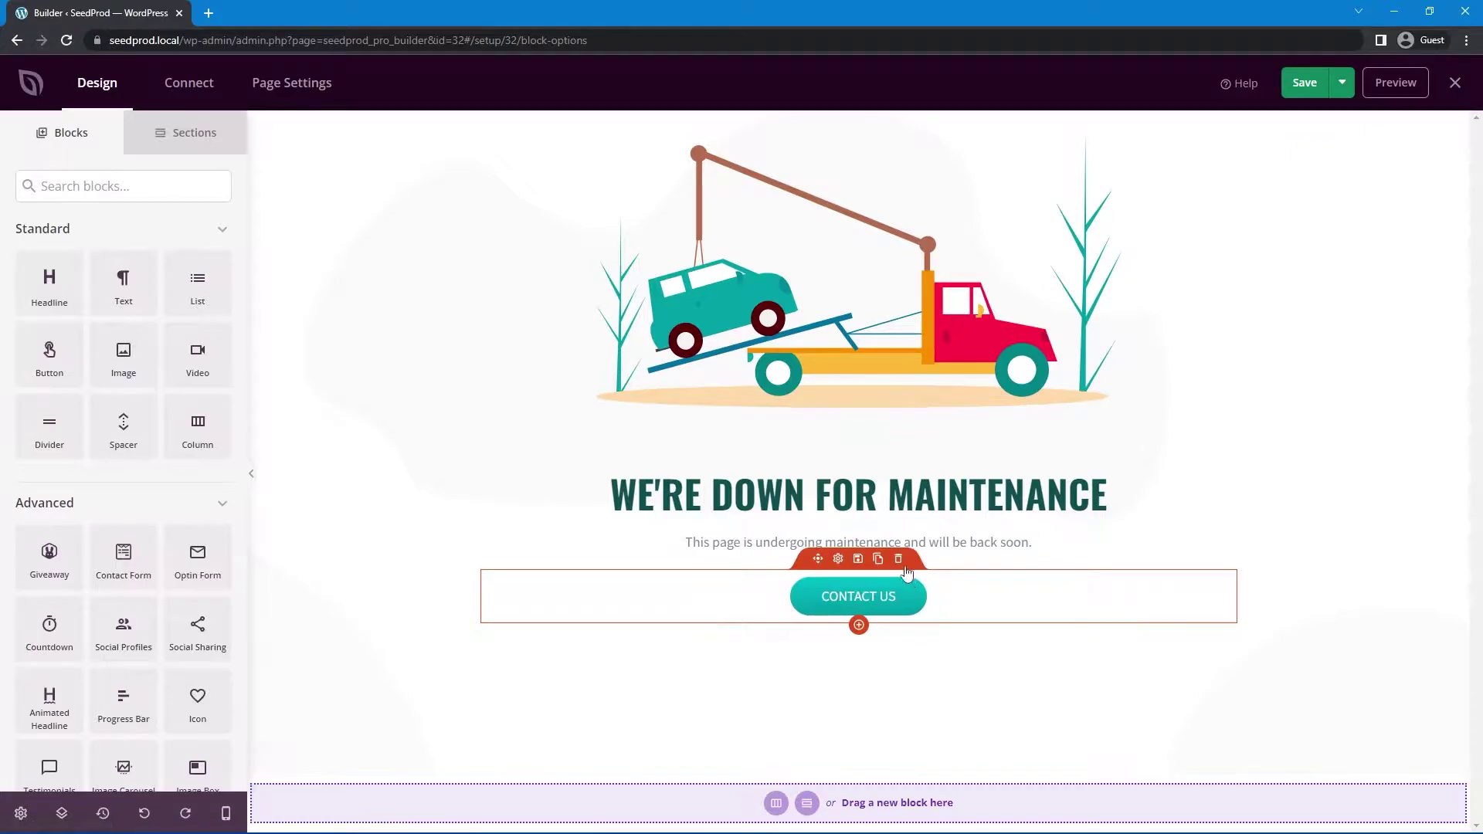
Delete the Contact Us button and add a two-column row below the maintenance text.
left_click(898, 558)
left_click(686, 461)
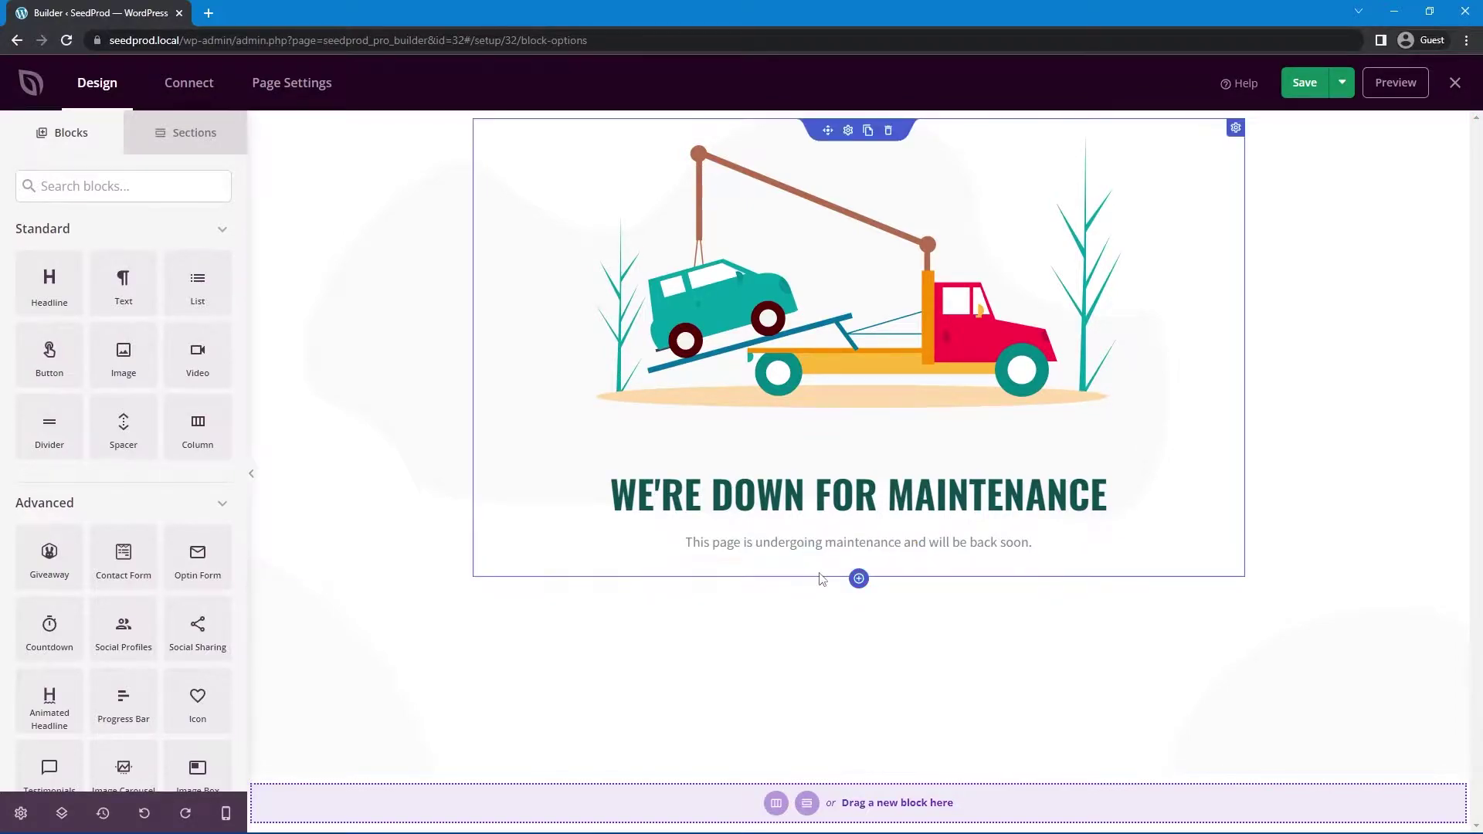
left_click(859, 580)
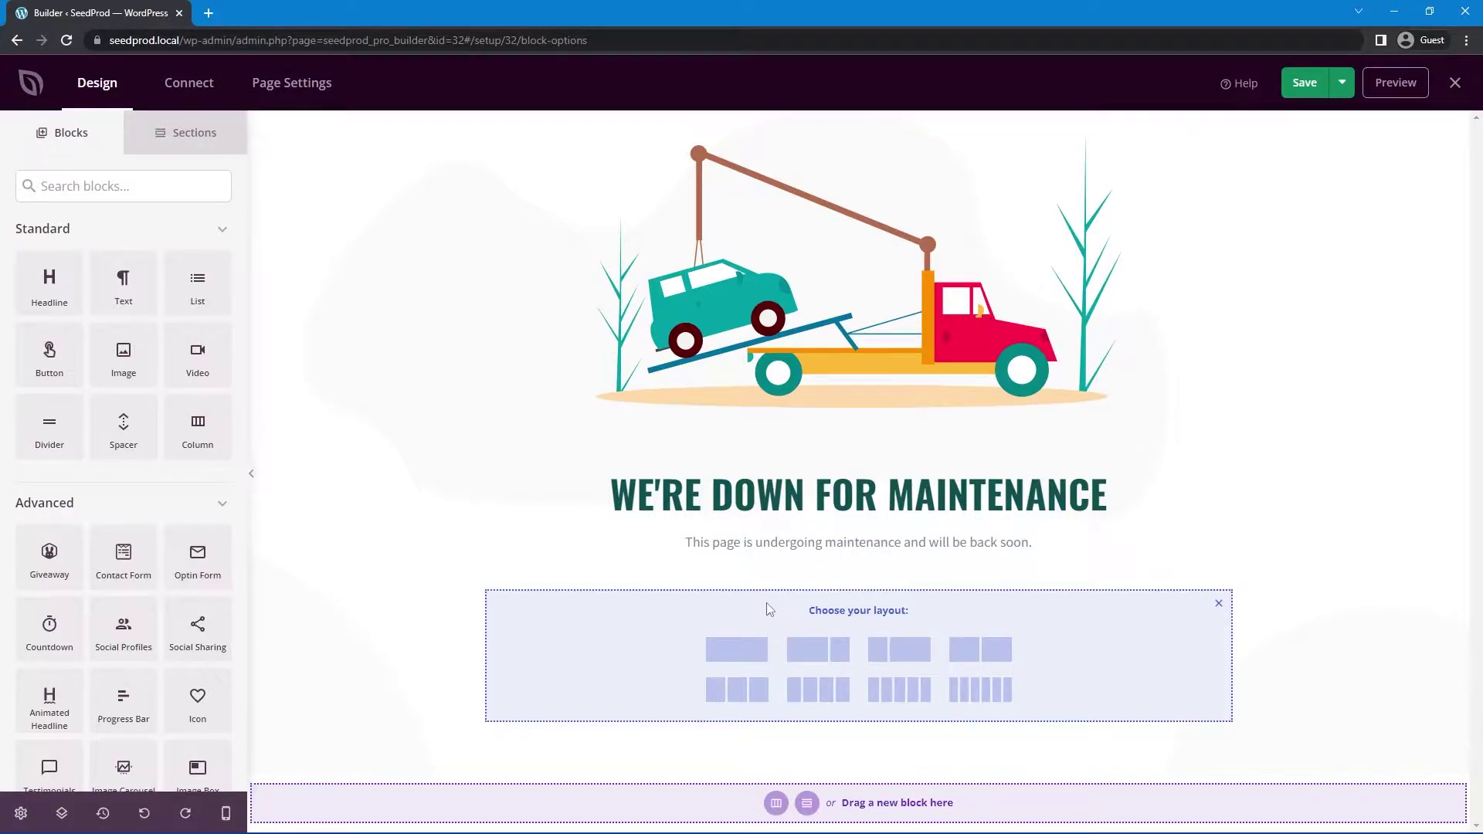
left_click(982, 657)
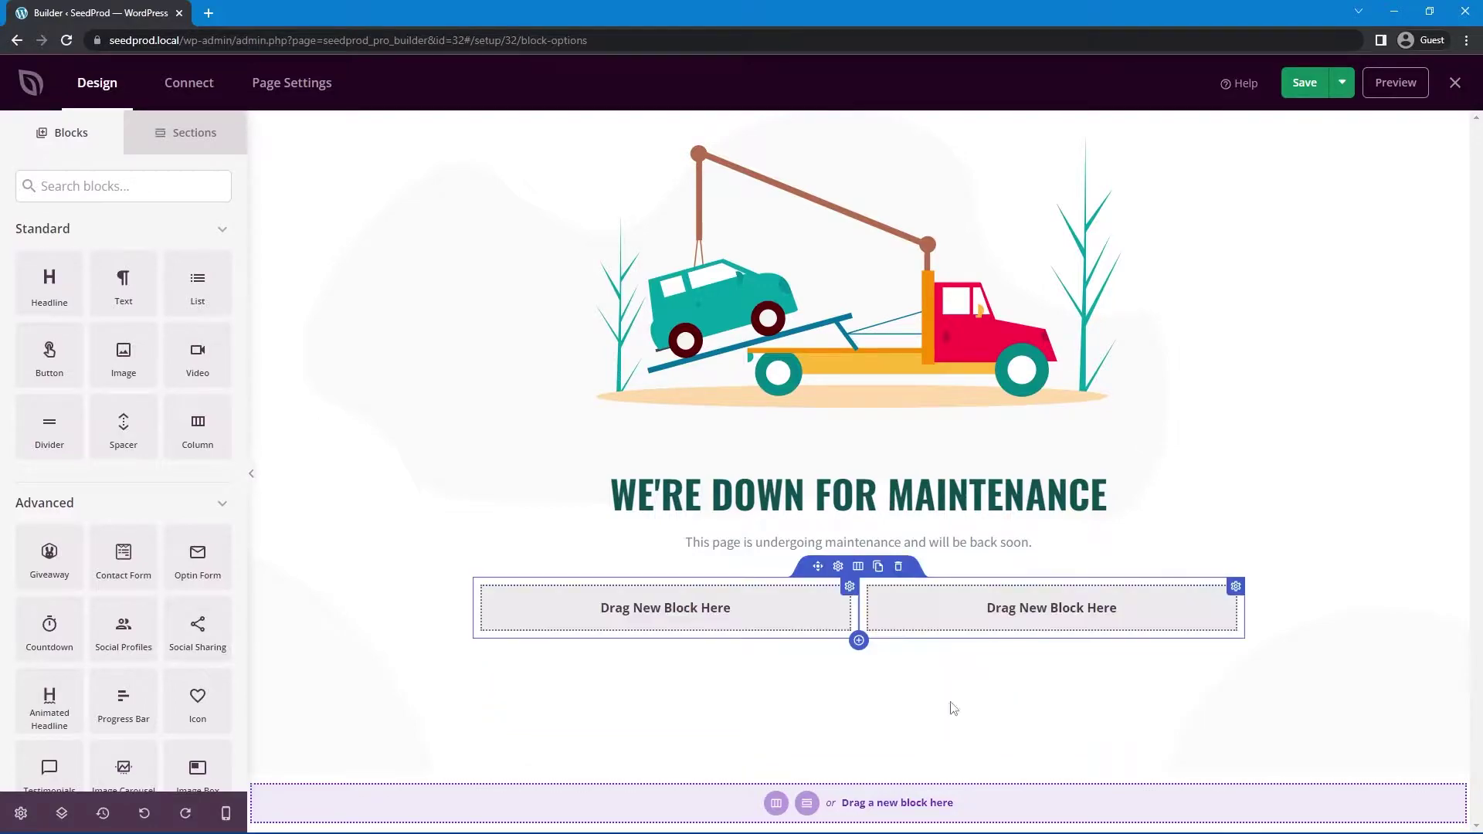
Search blocks for 'bu' and drop a Button into the left column, aligned right.
left_click(98, 188)
type("button")
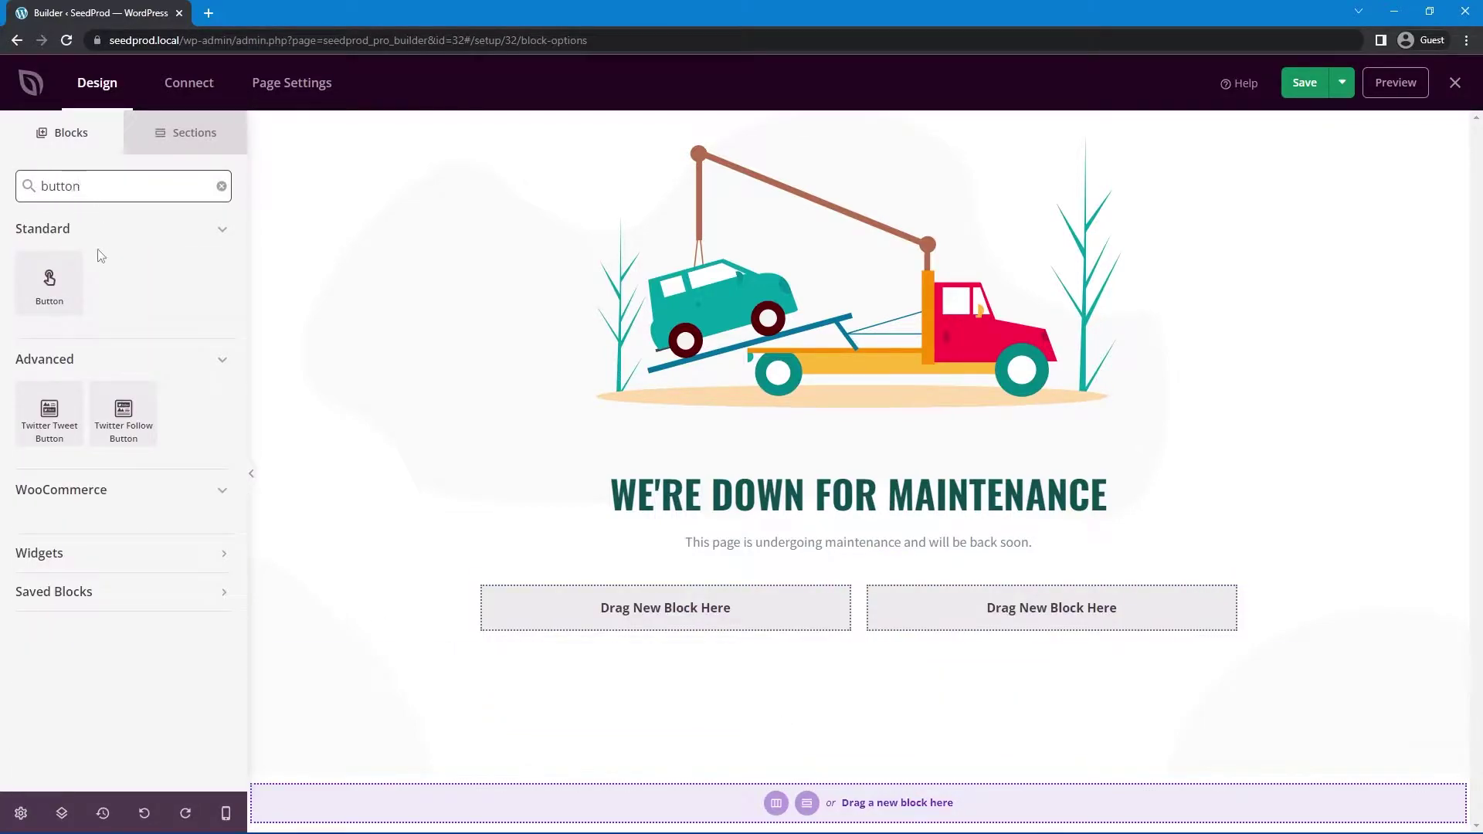
left_click_drag(68, 290, 691, 621)
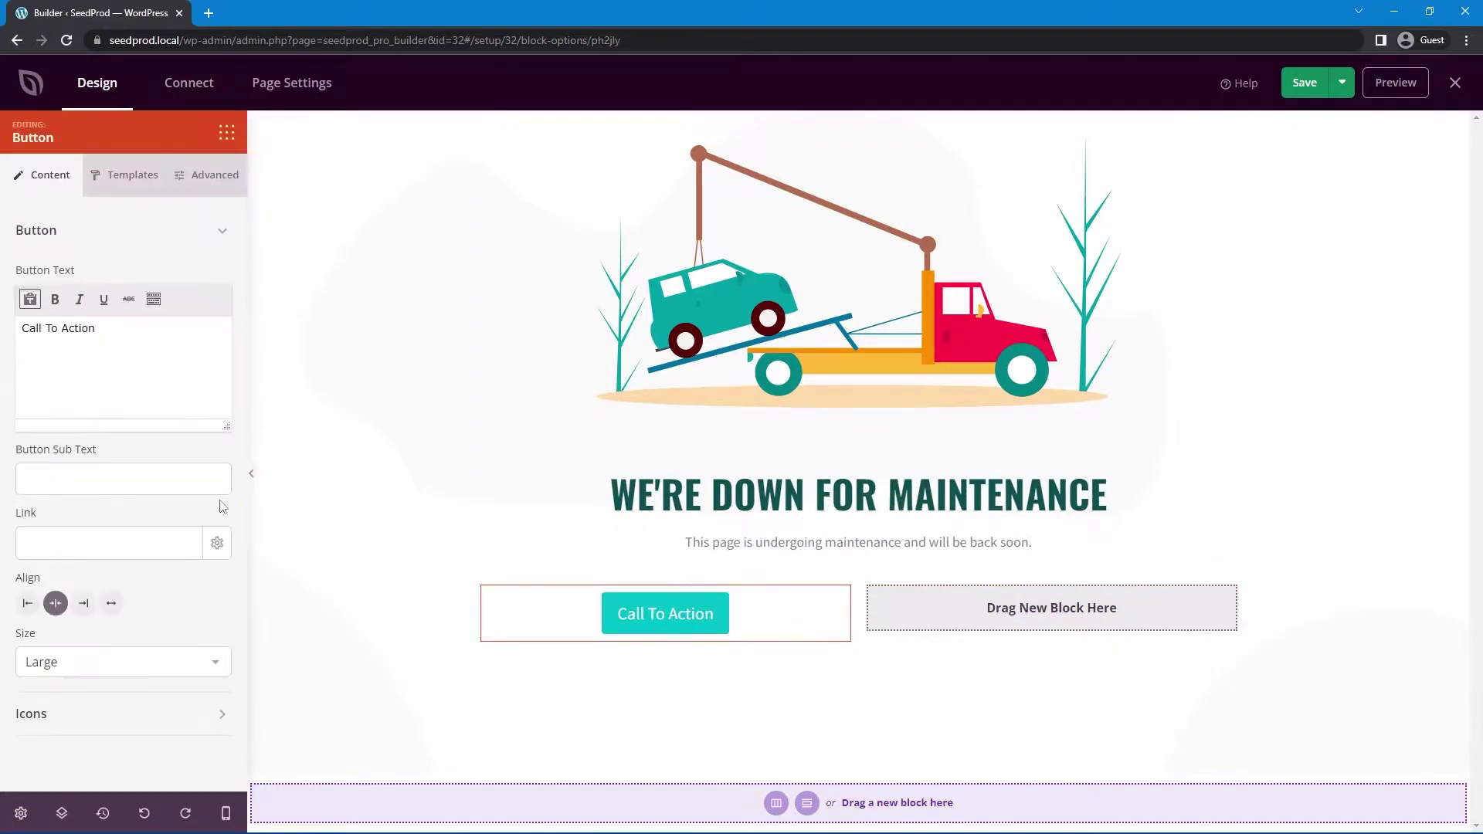
left_click(83, 603)
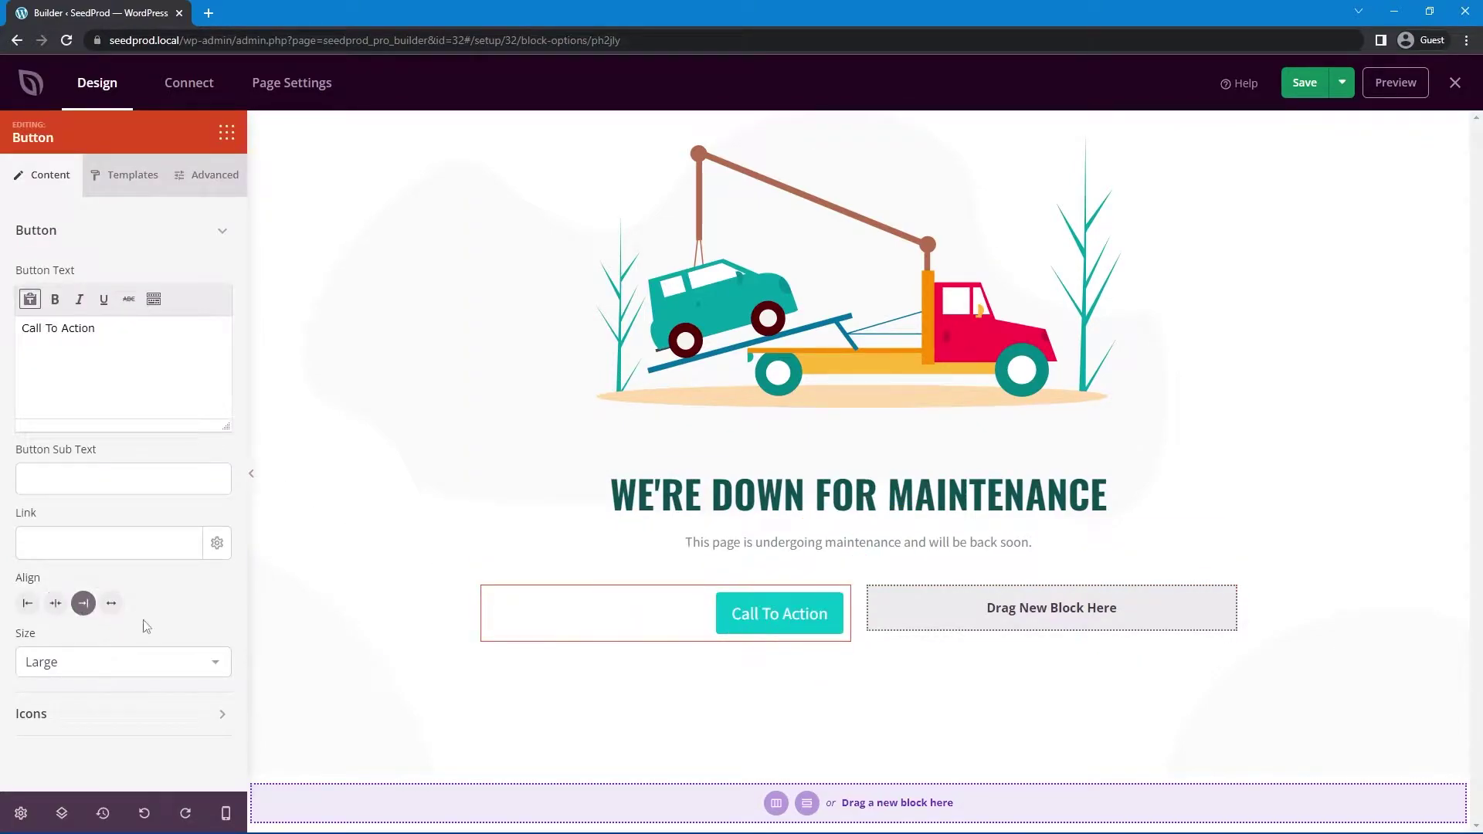
Add a second Button to the right column aligned left, then save and preview the page.
left_click(227, 137)
left_click_drag(50, 281, 975, 624)
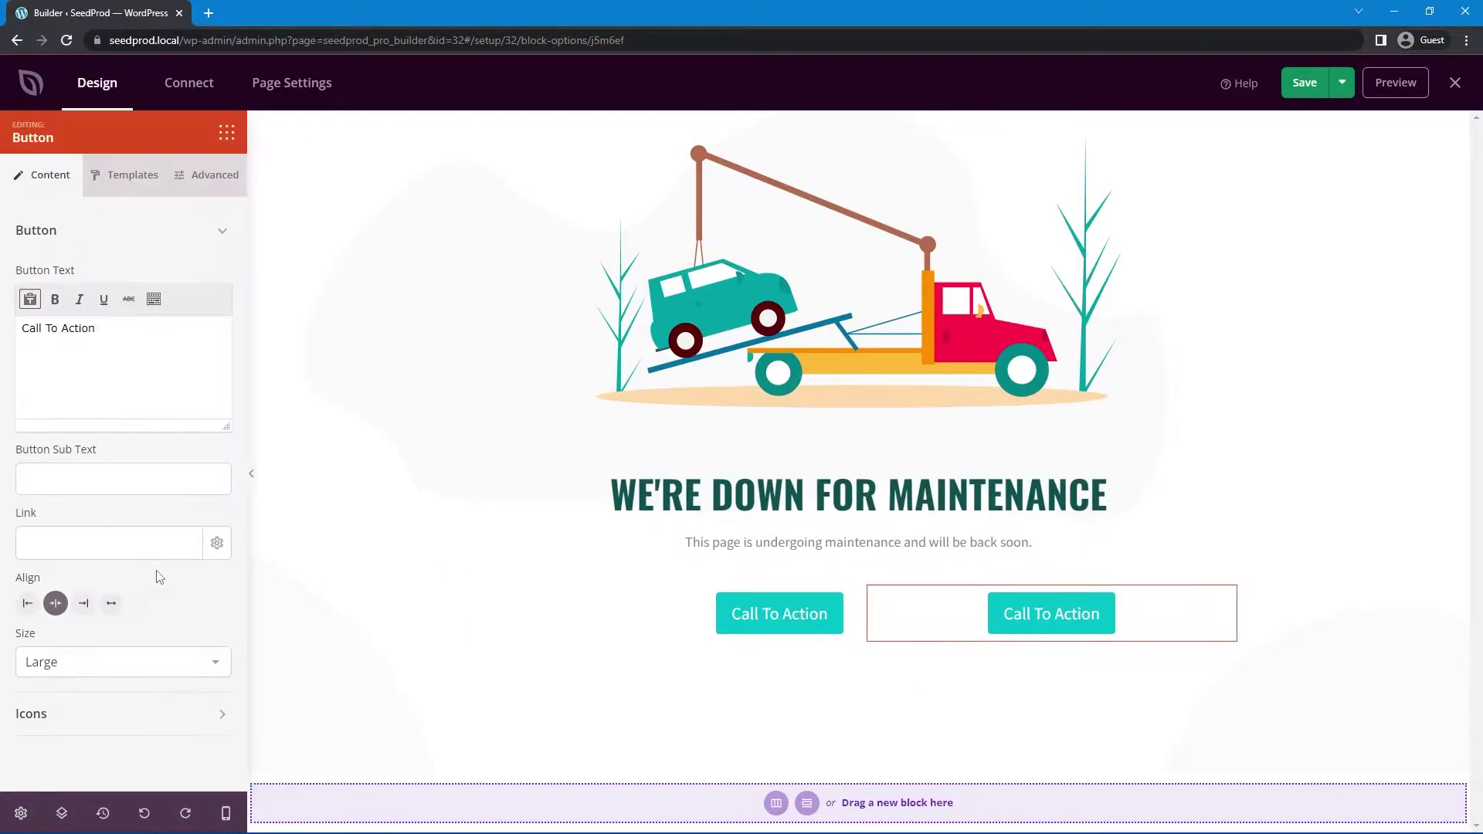
left_click(29, 604)
left_click(1305, 83)
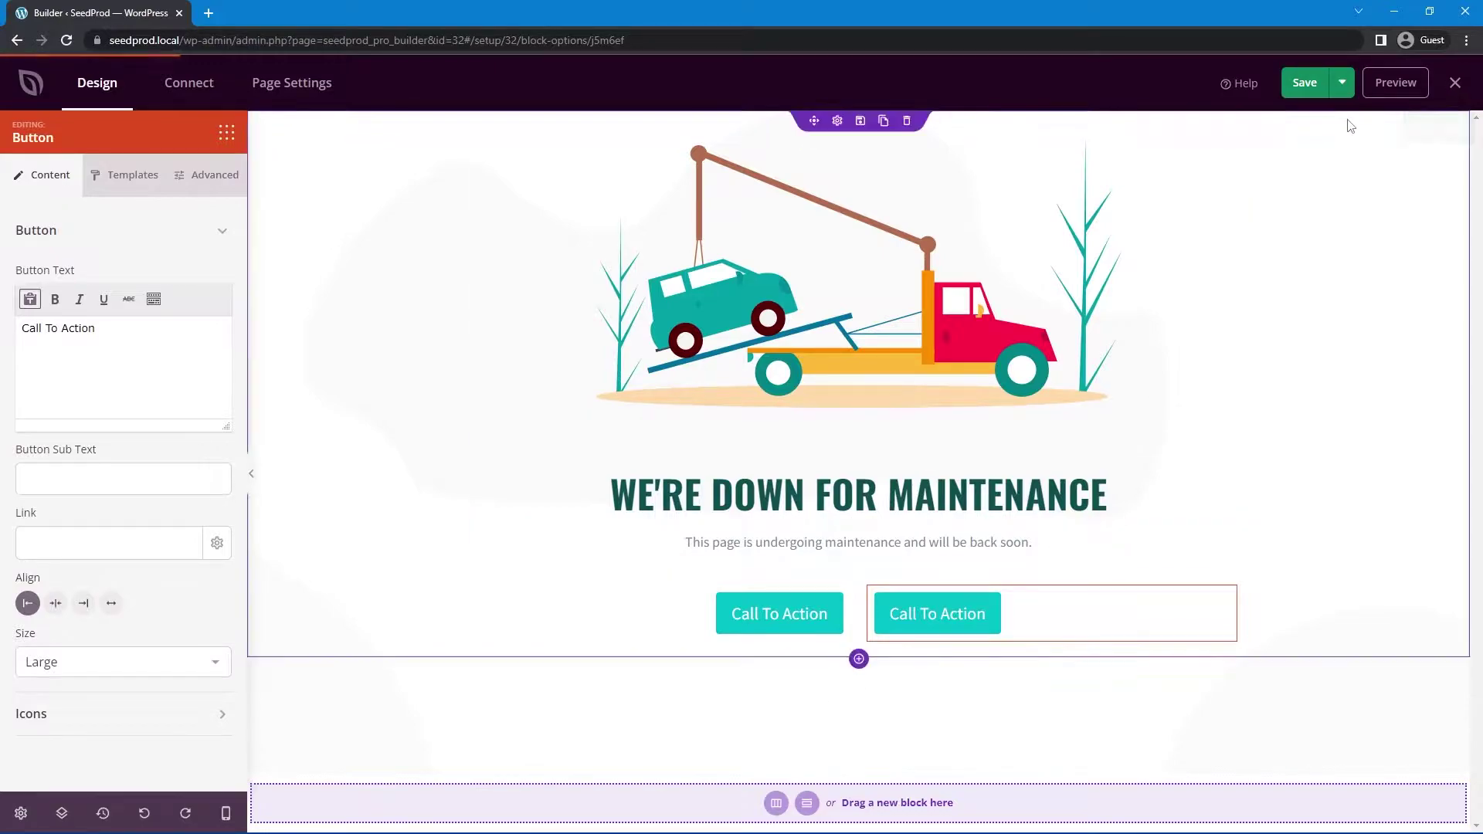
left_click(1394, 82)
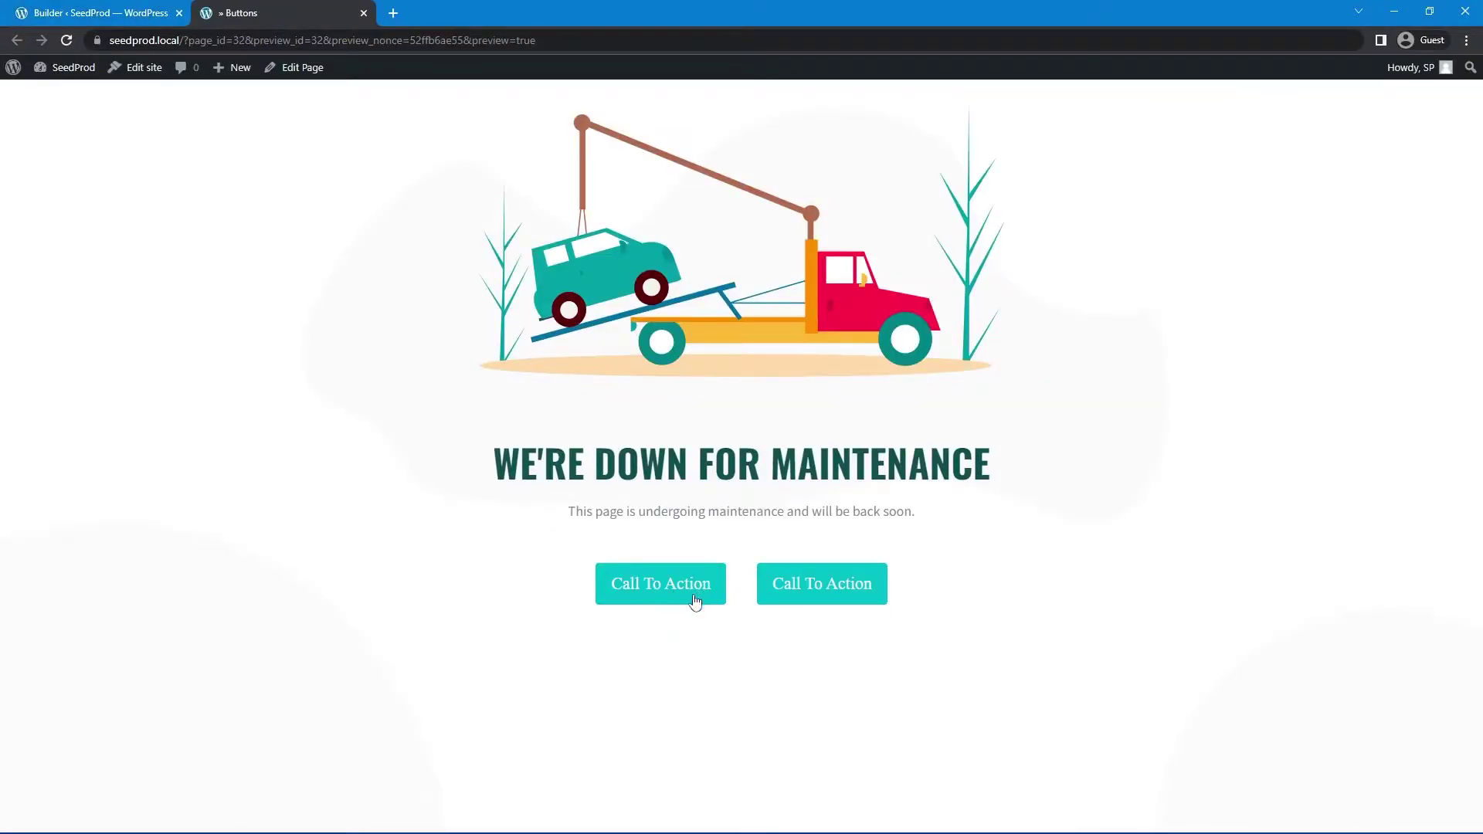
Back in the builder, set the left button's padding to 0 under Advanced > Spacing.
left_click(101, 13)
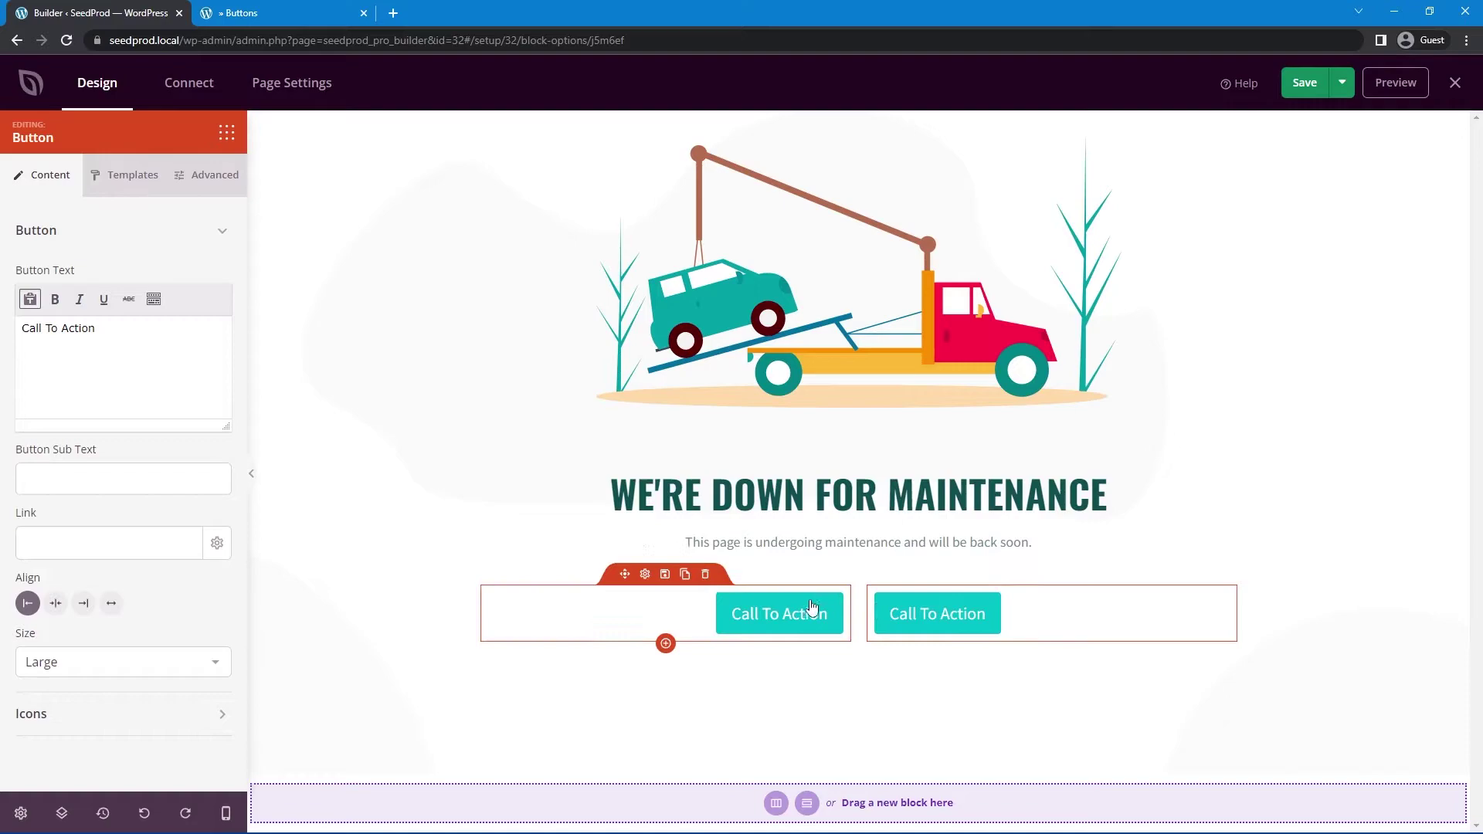
left_click(658, 615)
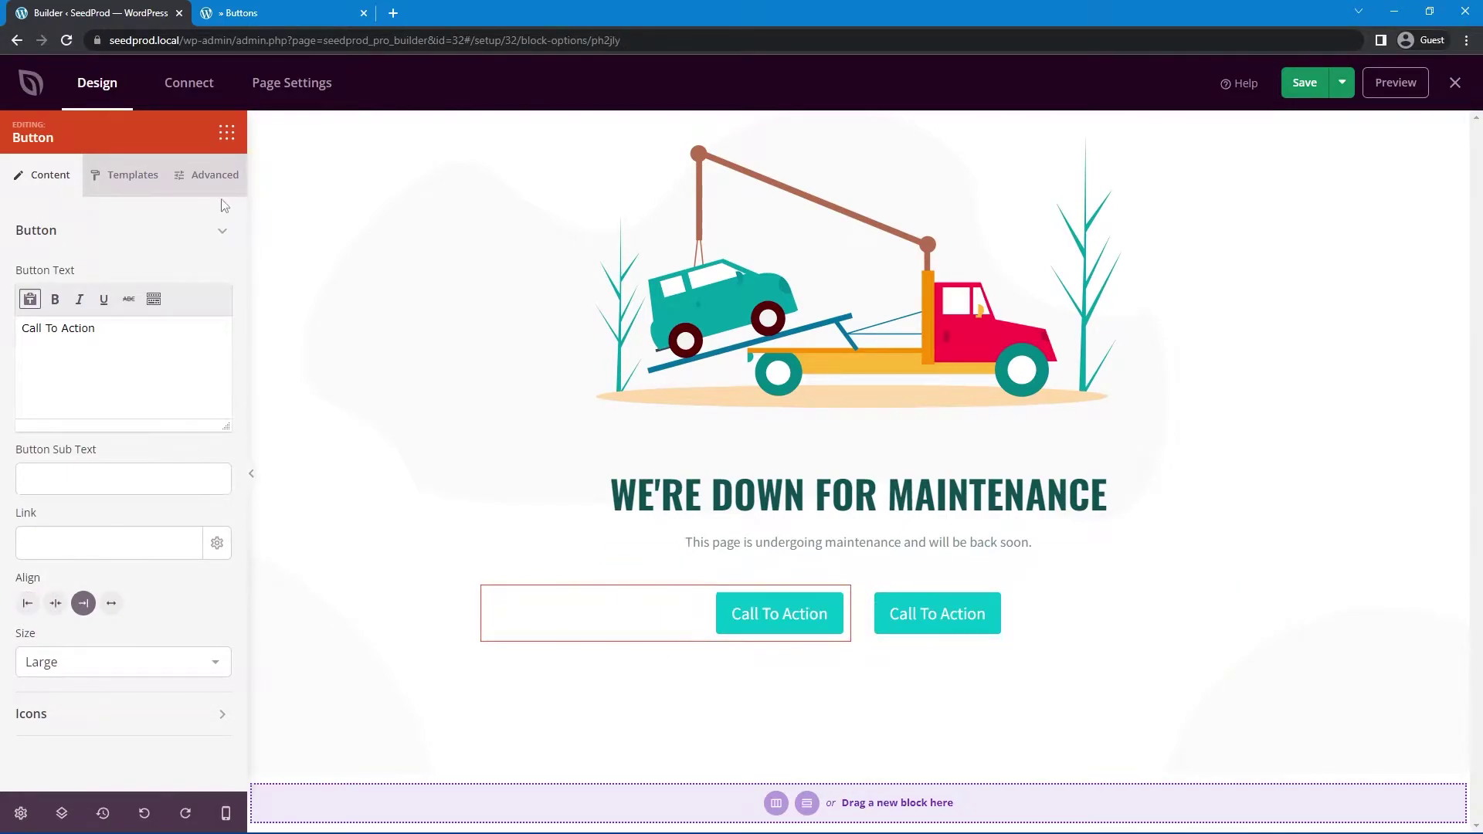
left_click(205, 179)
left_click(206, 236)
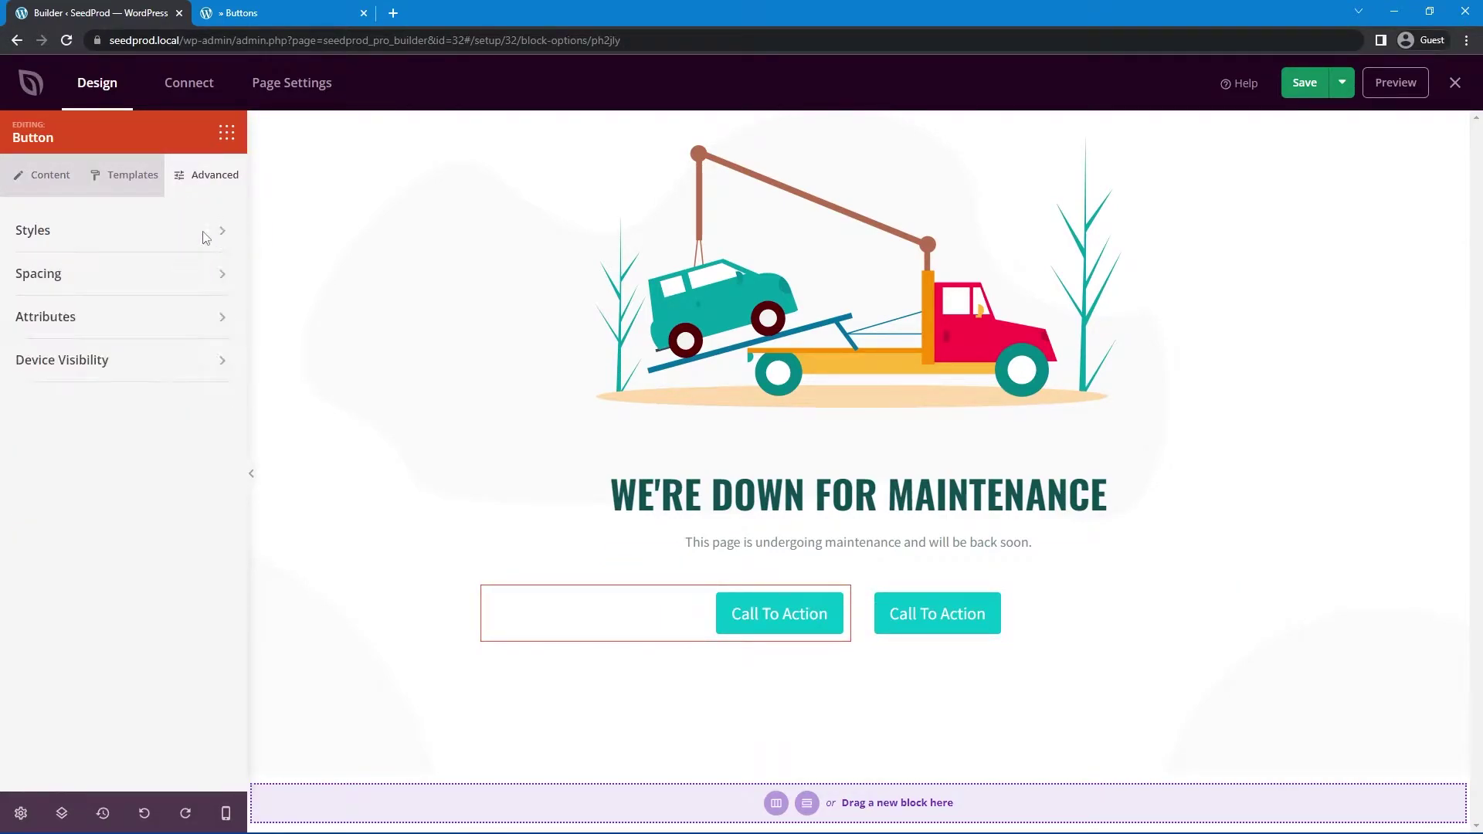
left_click(60, 274)
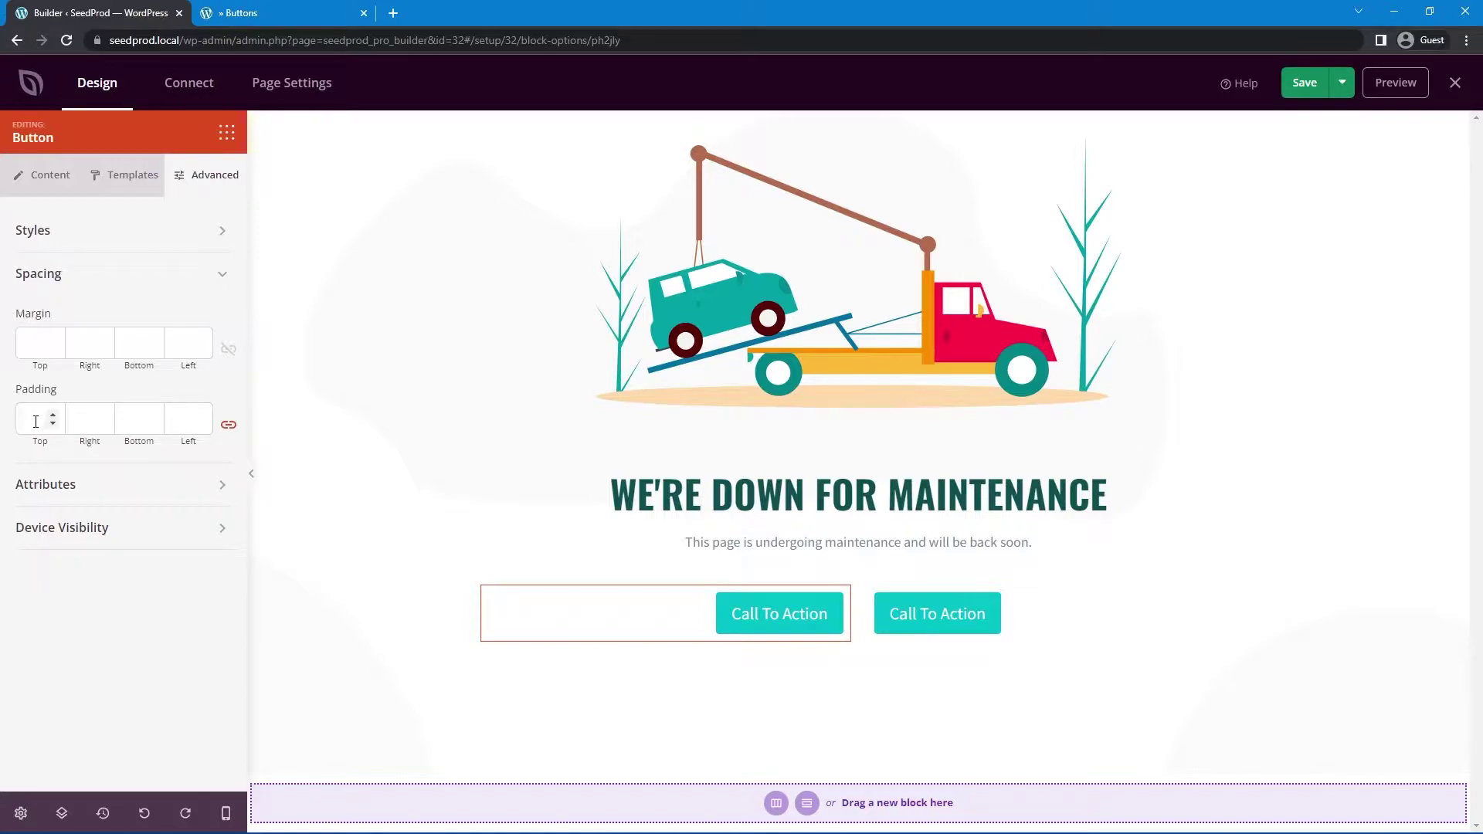
left_click(36, 421)
type("0")
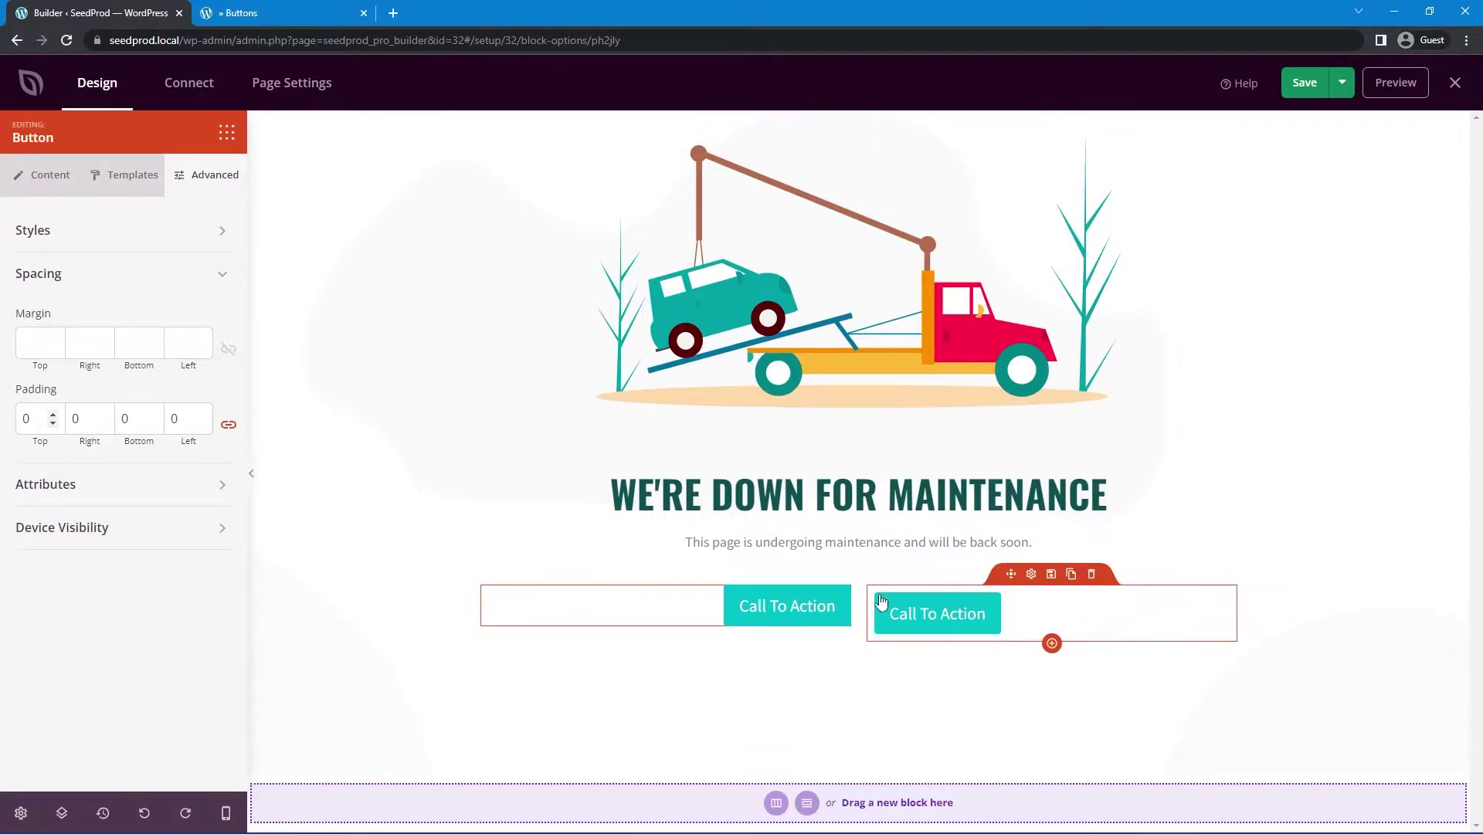
Delete the right column's button and move a duplicate of the left button into it.
left_click(1091, 574)
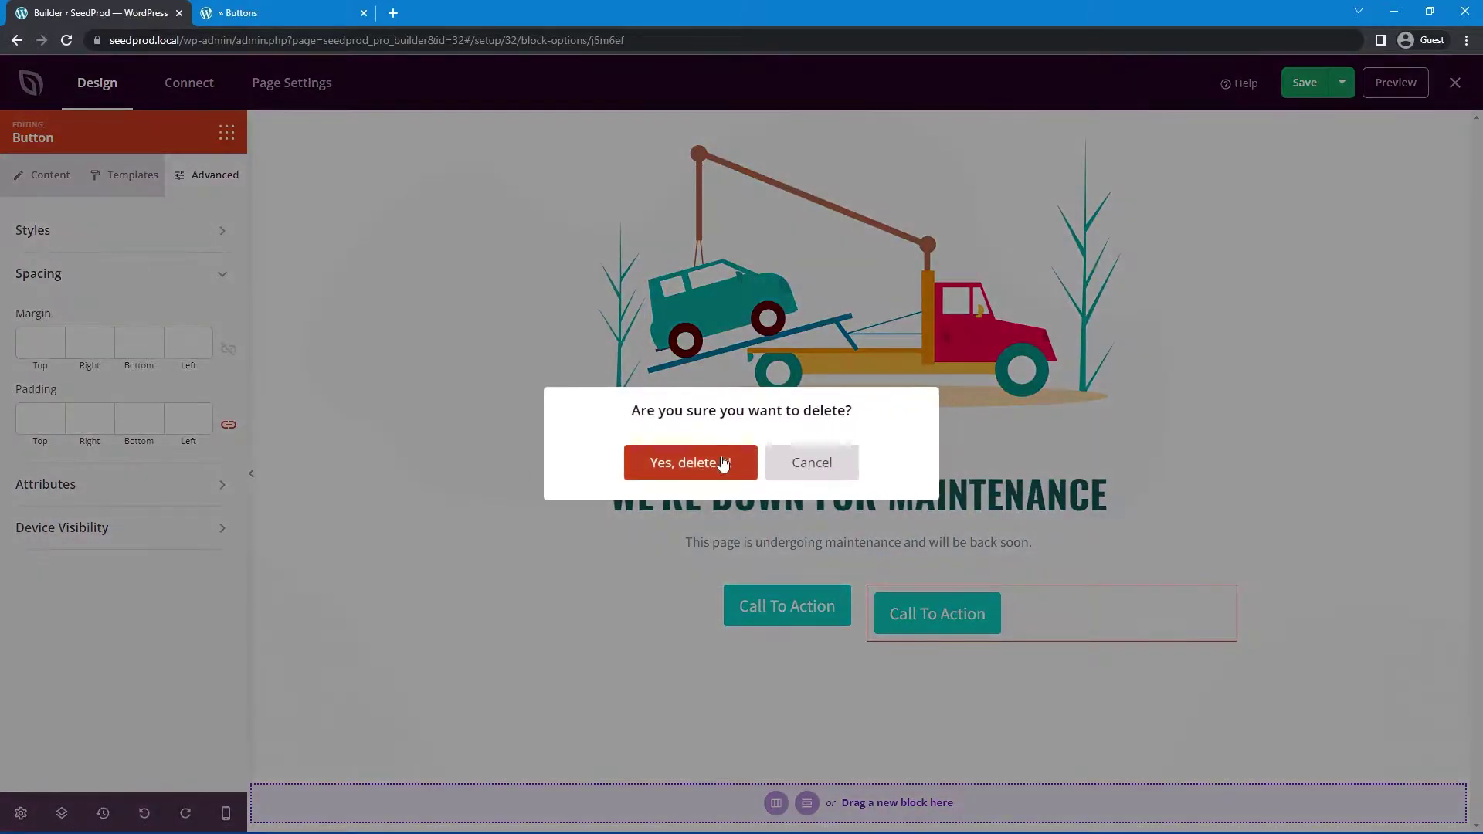
left_click(722, 464)
left_click(684, 574)
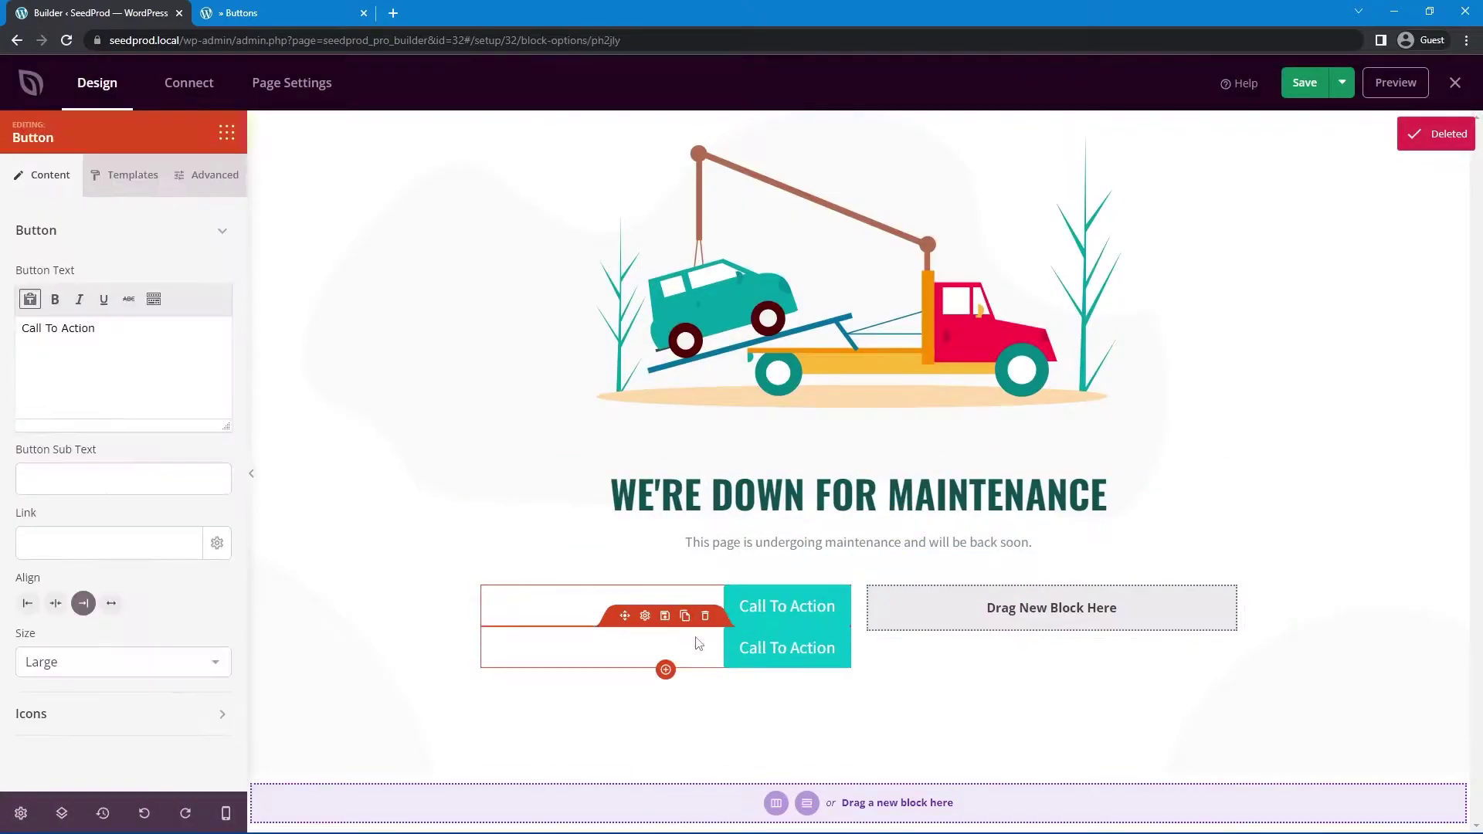
left_click_drag(624, 616, 920, 611)
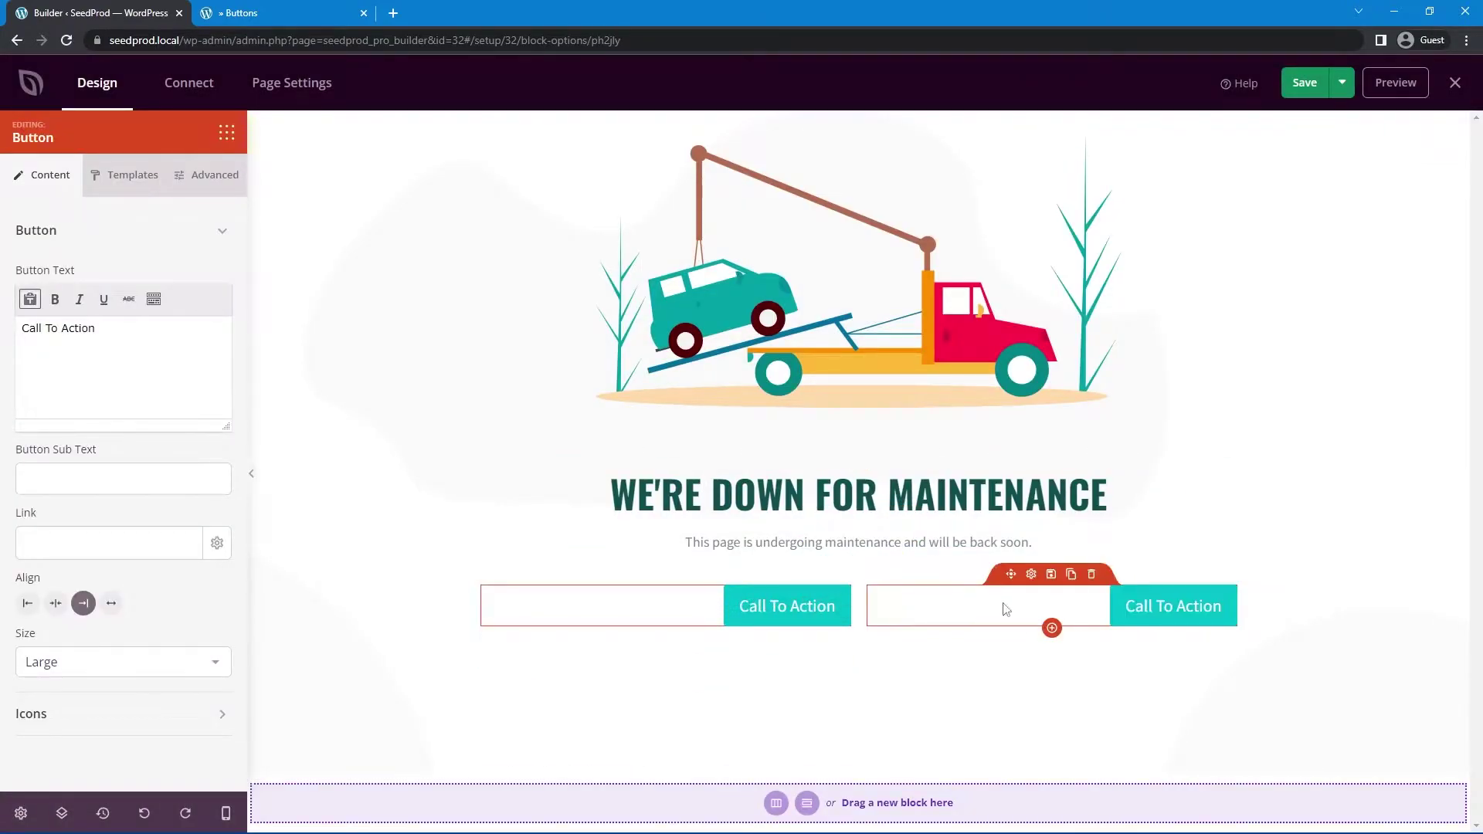
Align the right button left and set the right column's padding to 0.
left_click(27, 604)
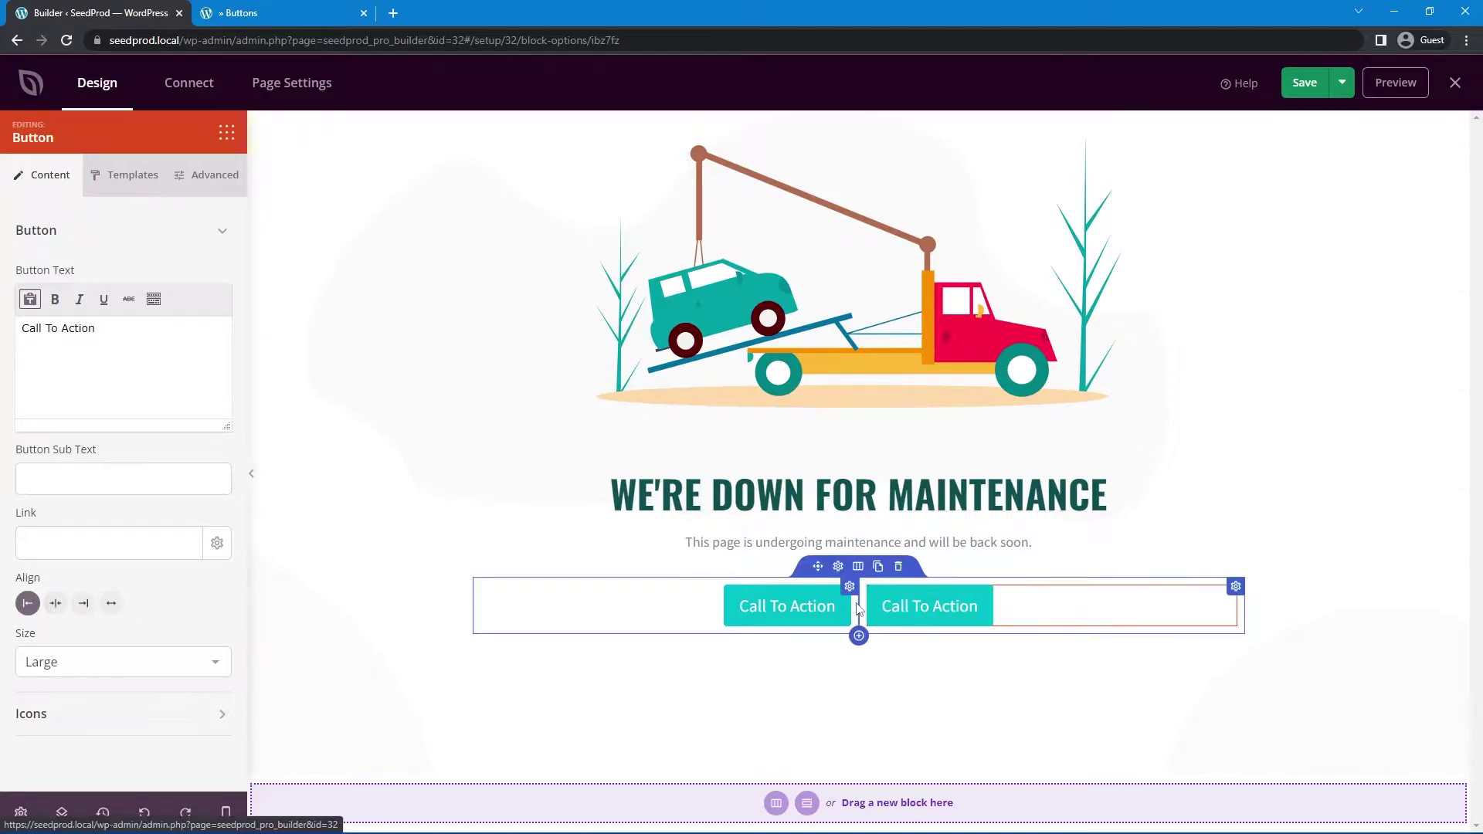
mouse_move(854, 603)
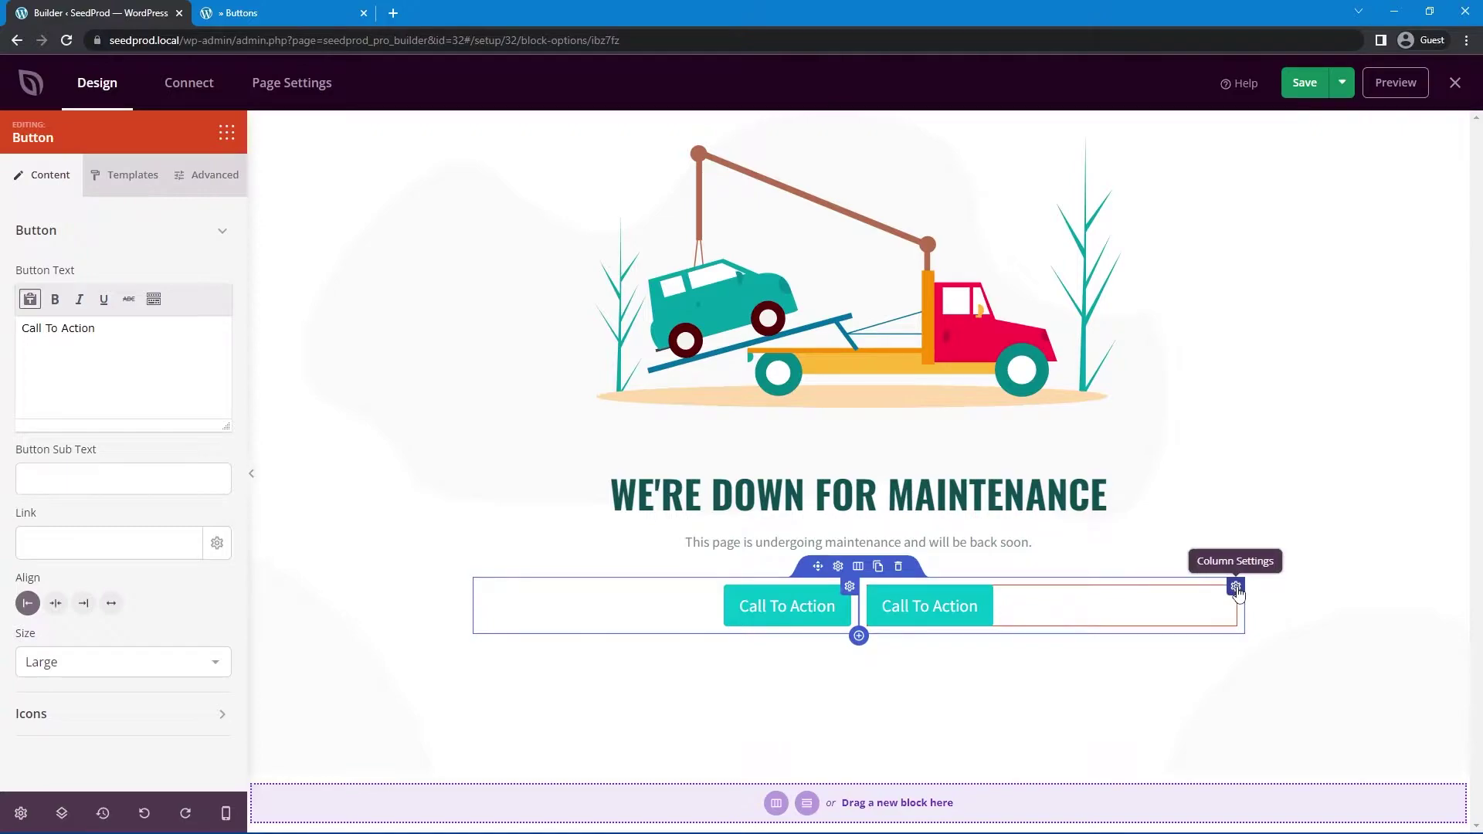
left_click(1236, 588)
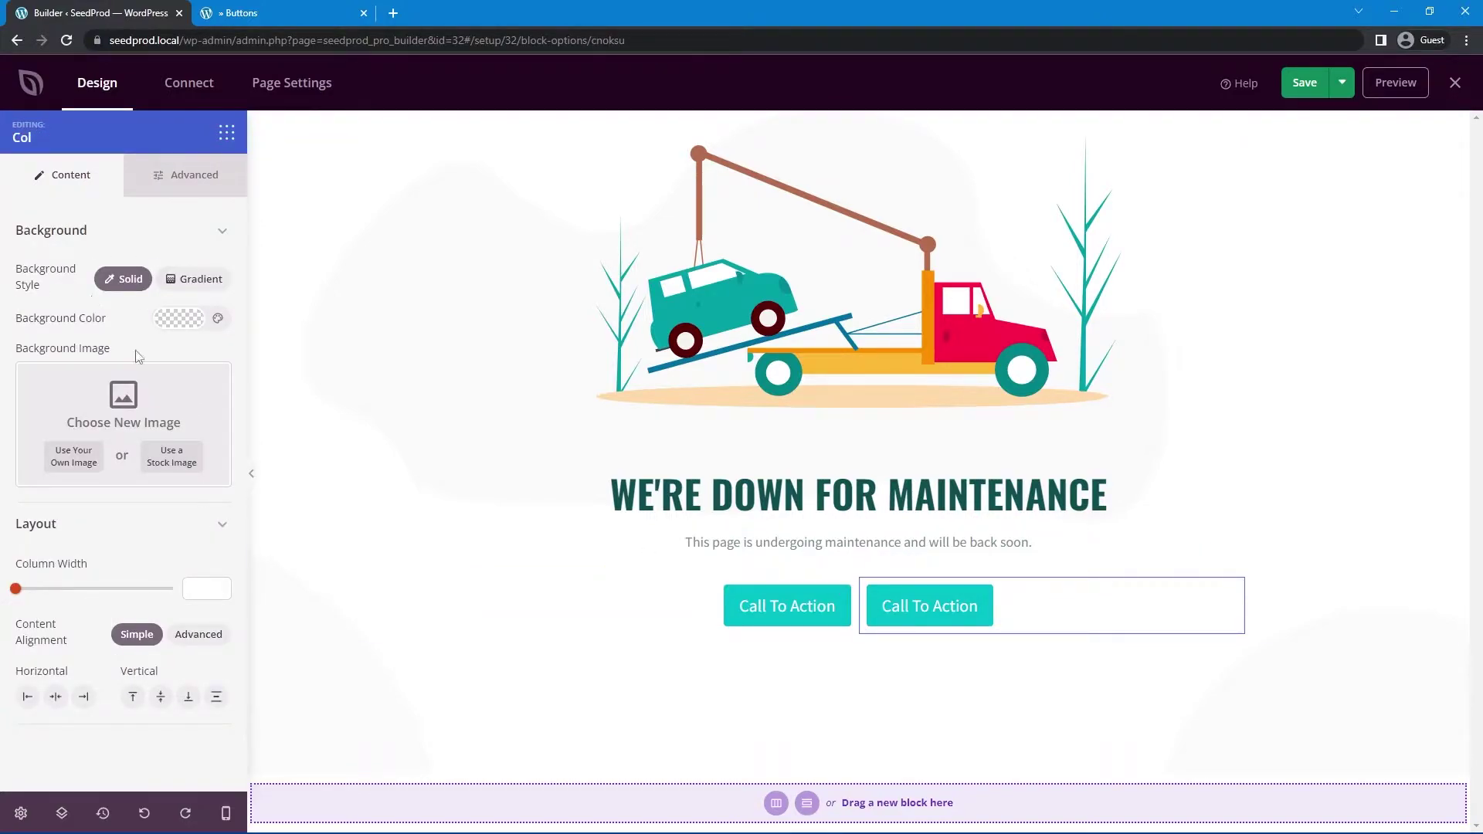
left_click(184, 182)
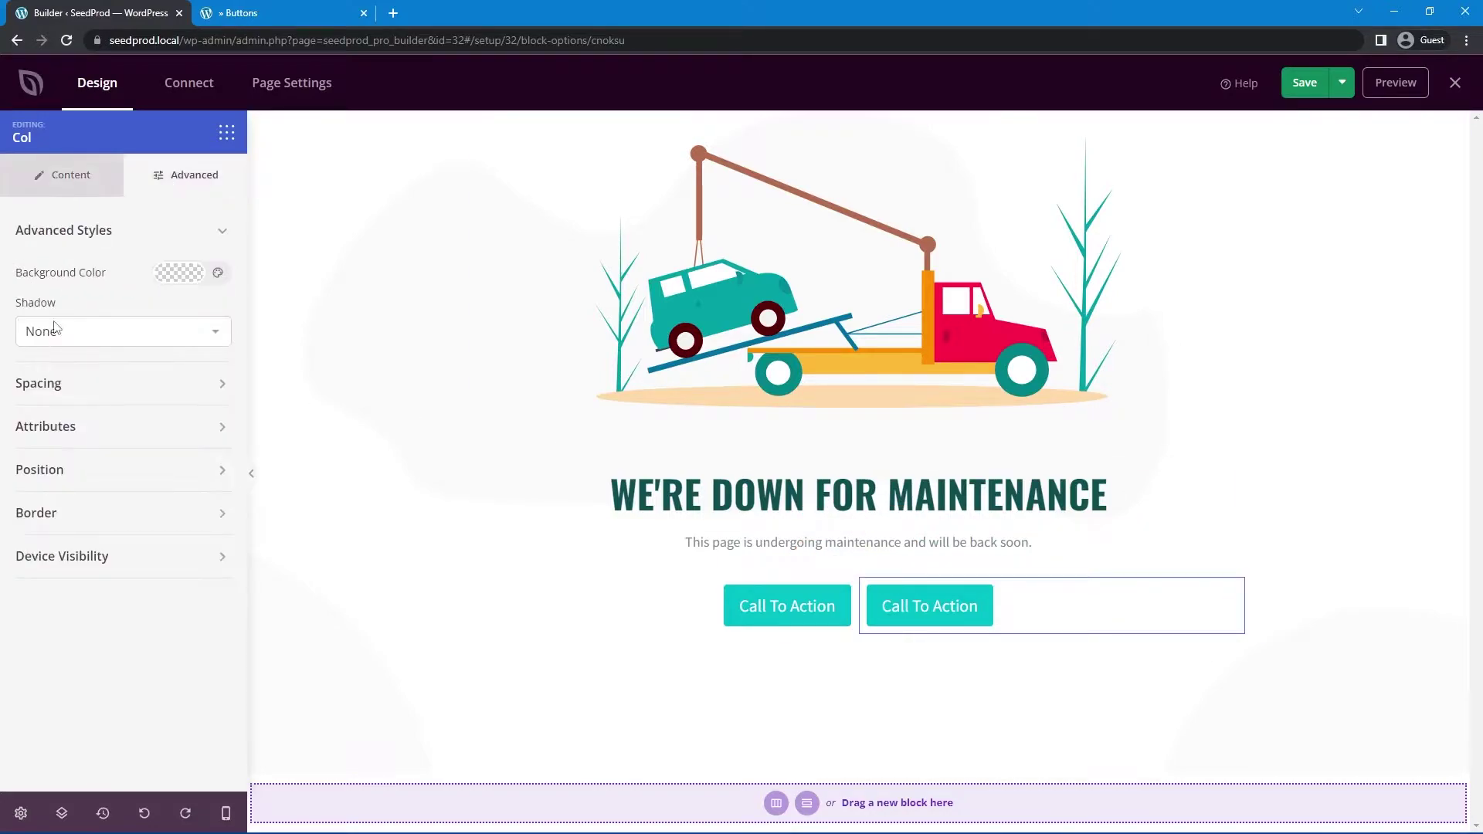
left_click(73, 384)
type("0")
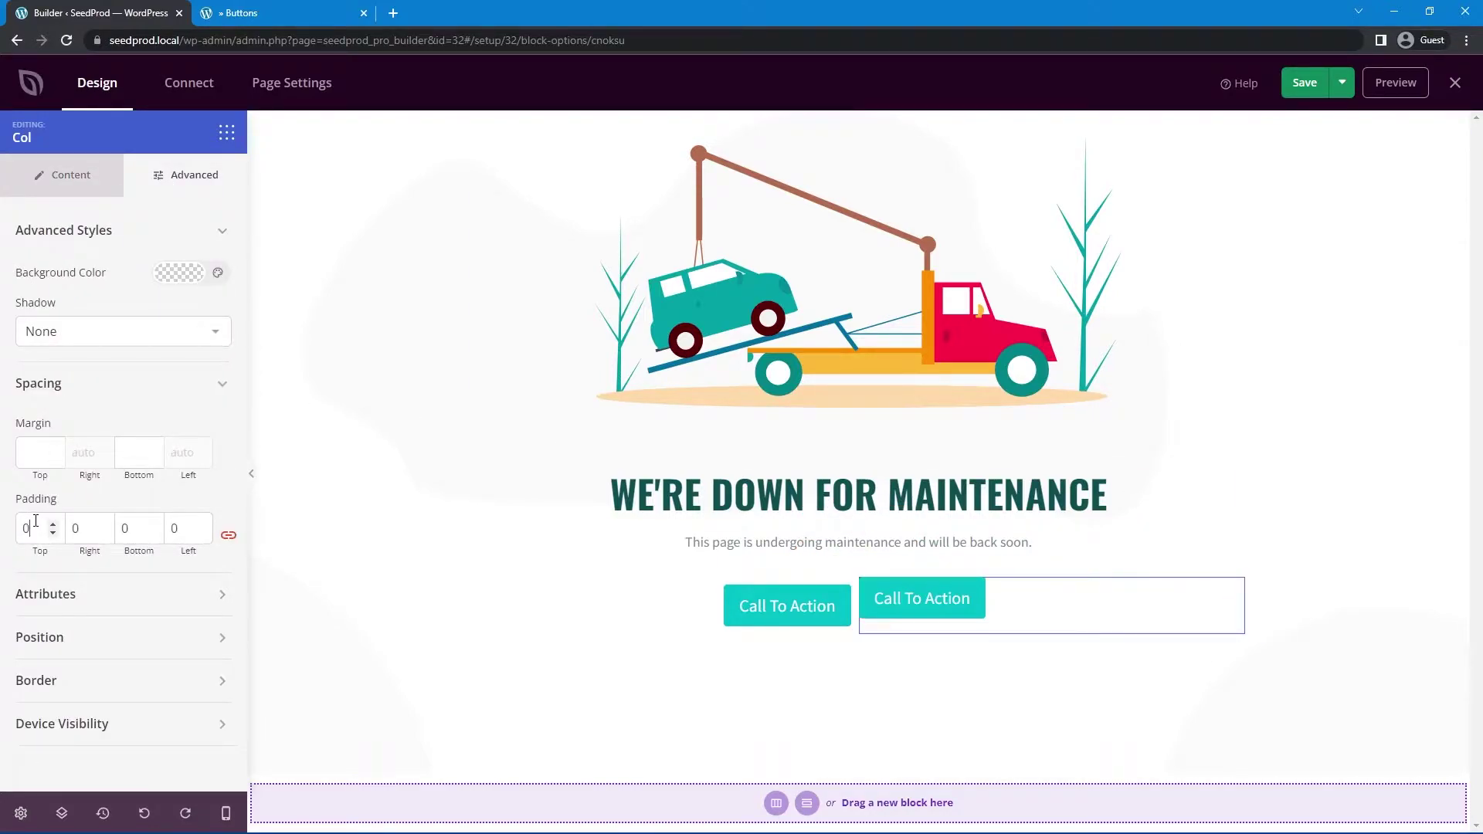
Set the left column's padding to 0, then save, preview, and return to the builder.
left_click(849, 588)
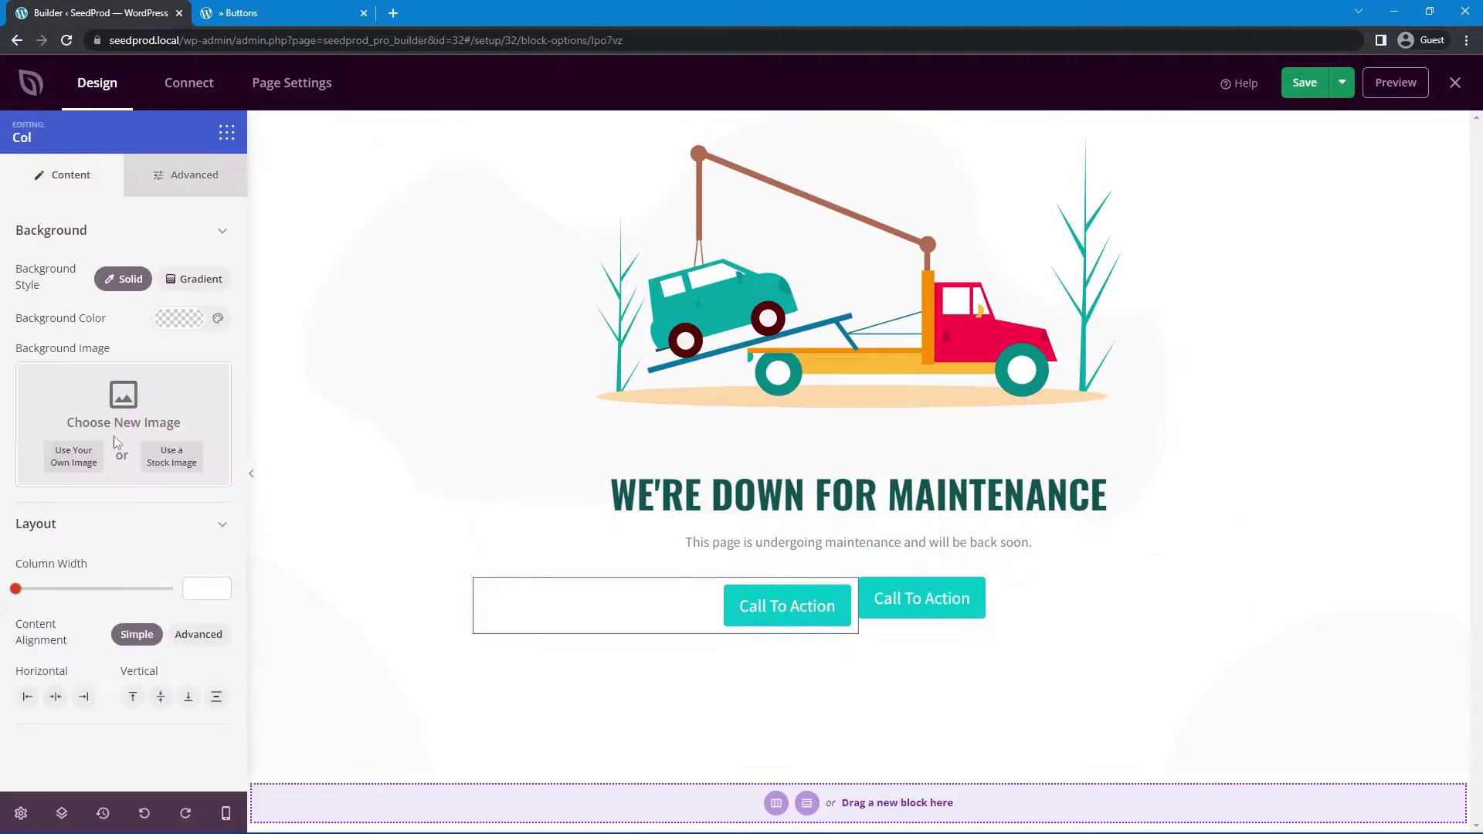
left_click(164, 189)
left_click(46, 384)
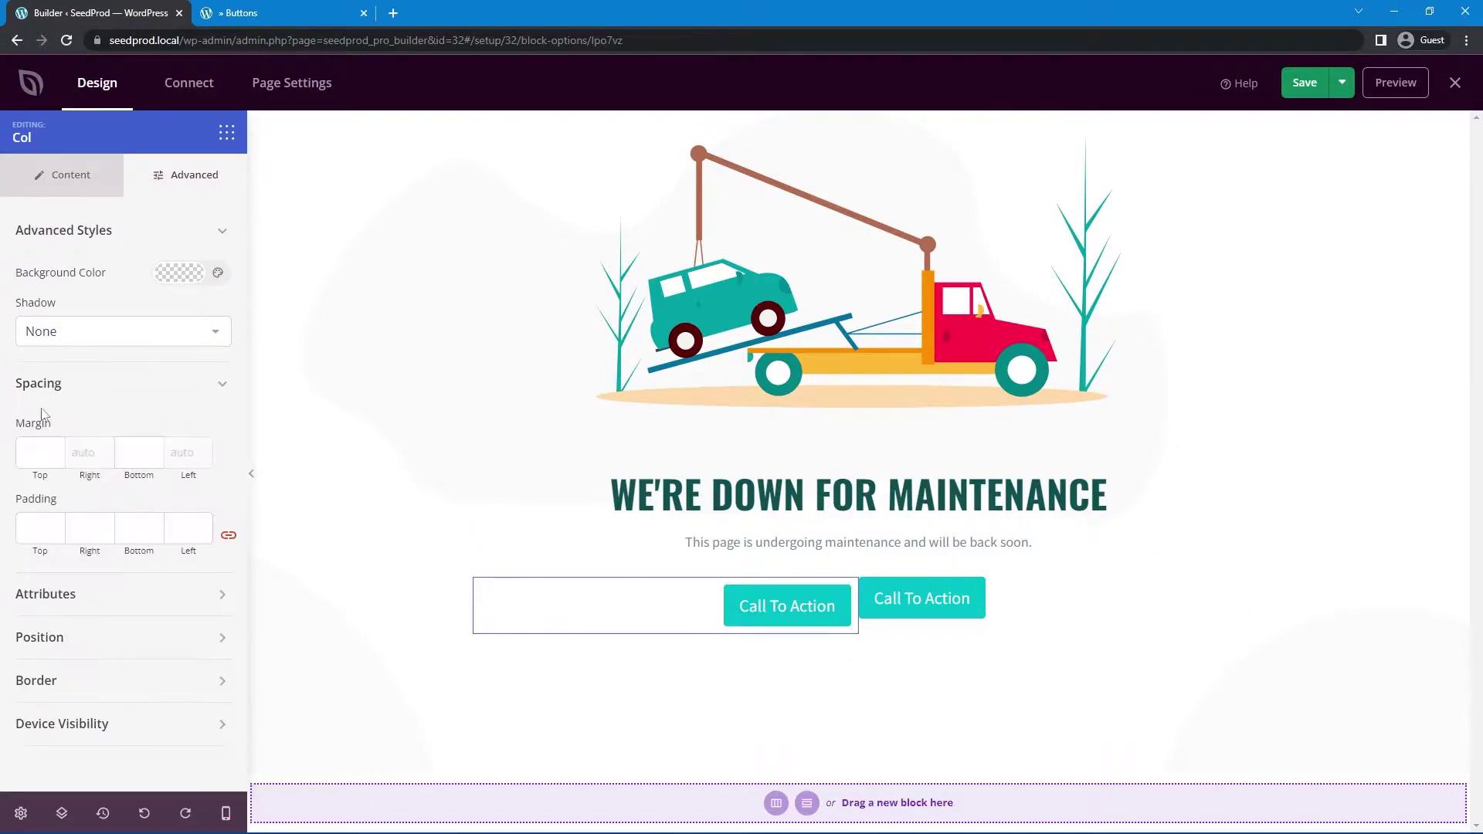
type("0")
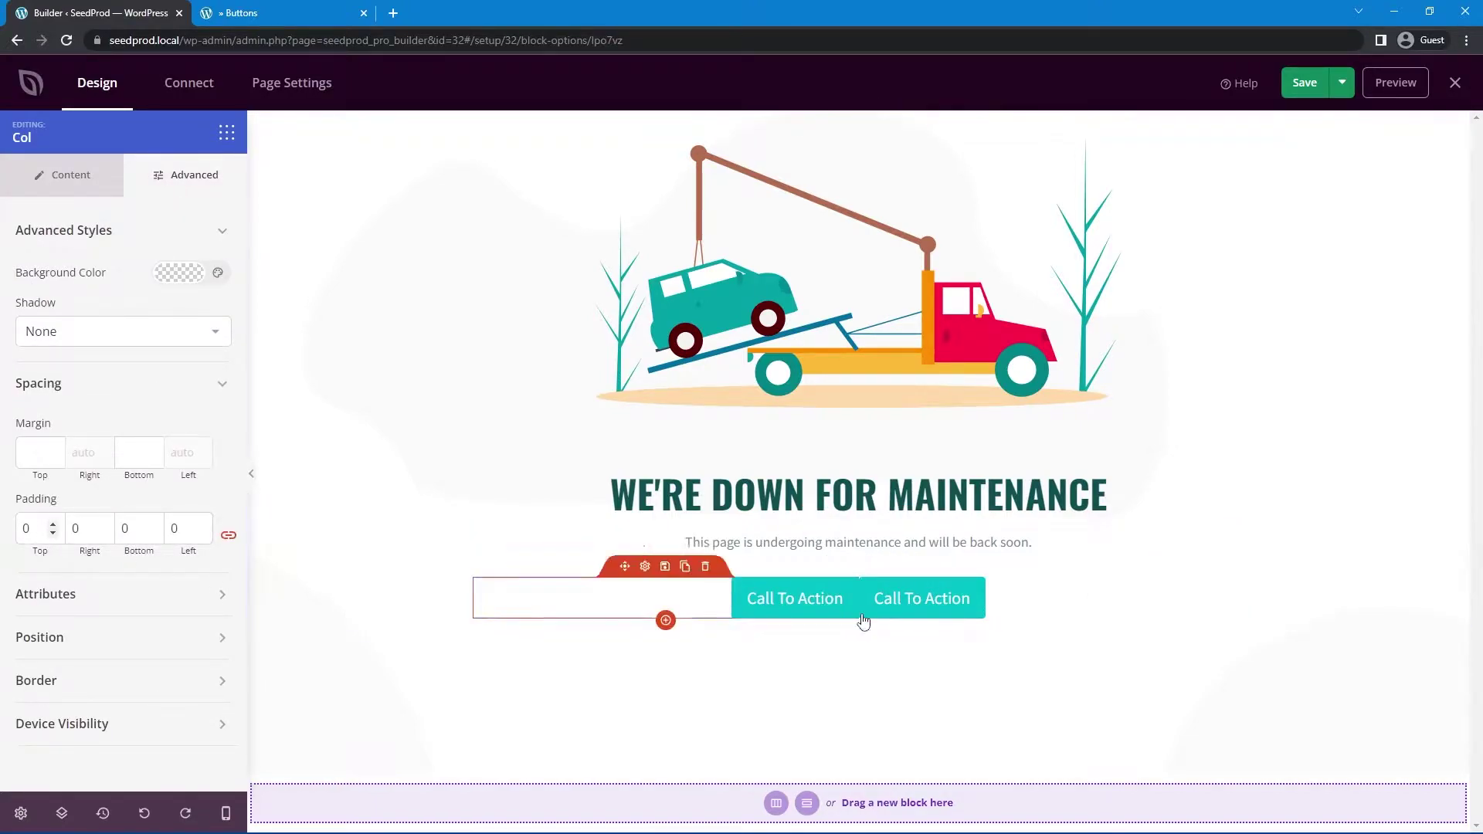
left_click(1305, 87)
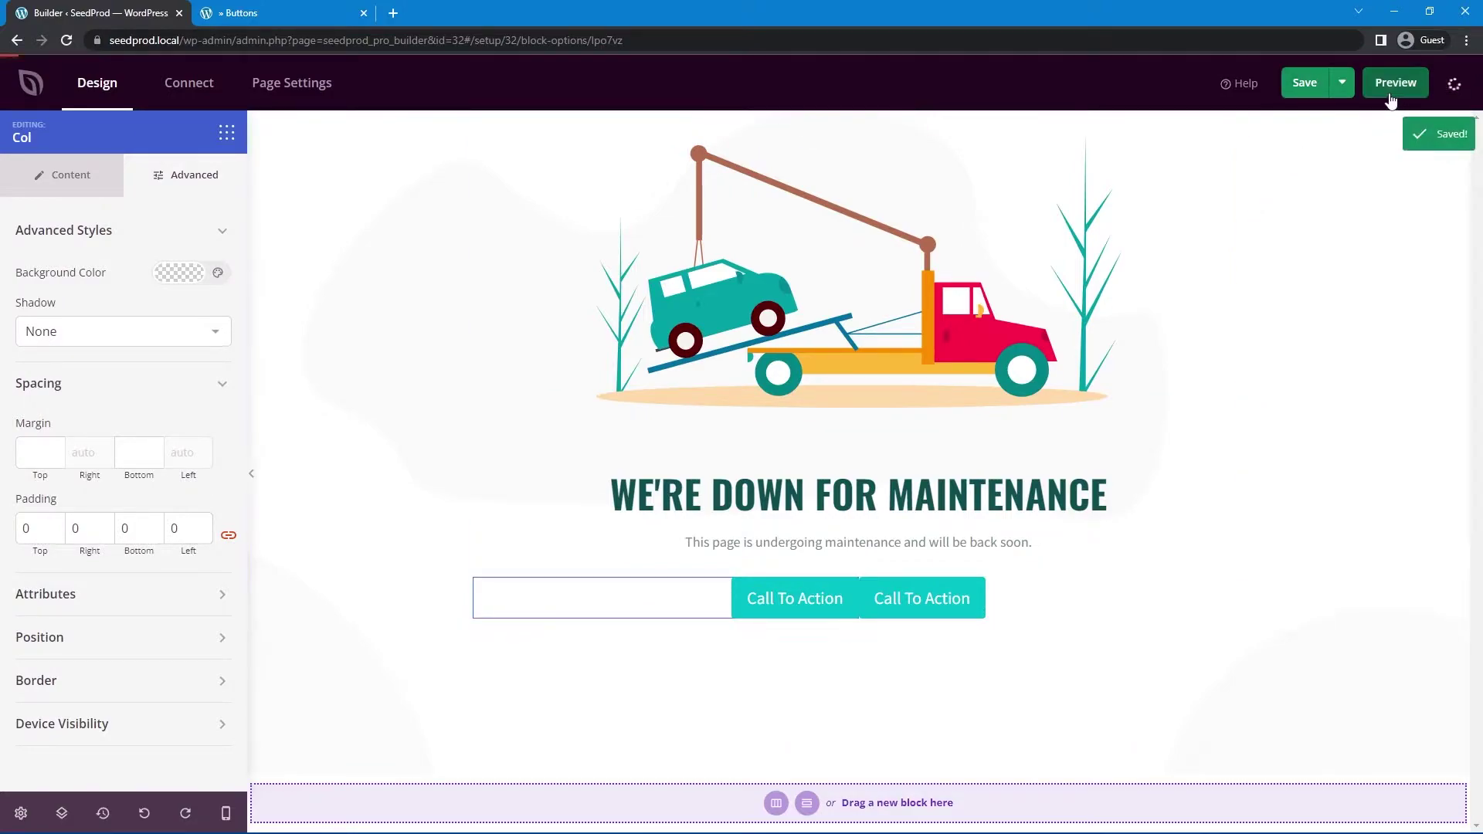
left_click(1395, 82)
left_click(127, 20)
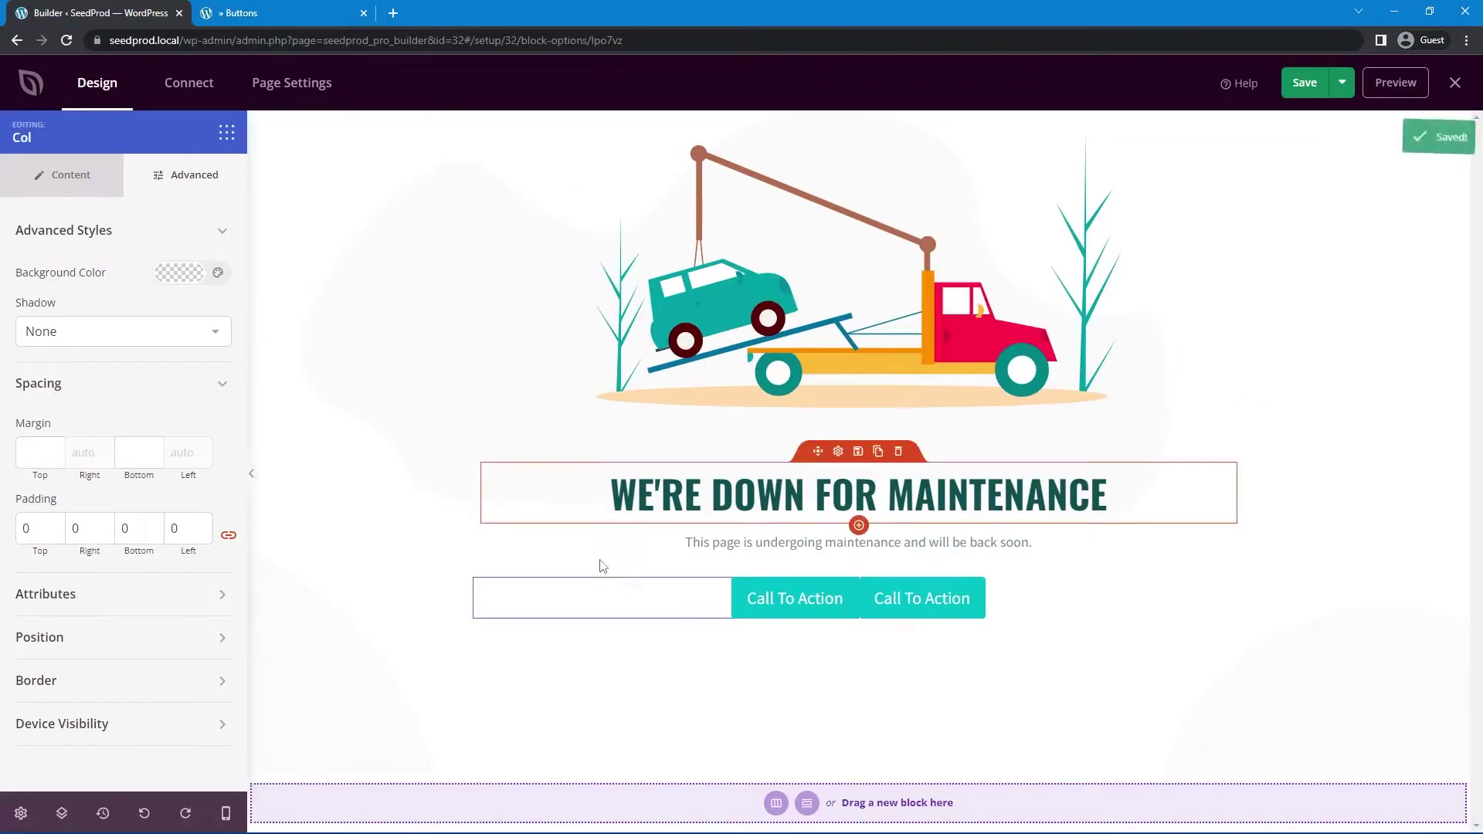
Set the left button's right padding to 5 under Advanced > Spacing, then remove the two-button row.
left_click(810, 602)
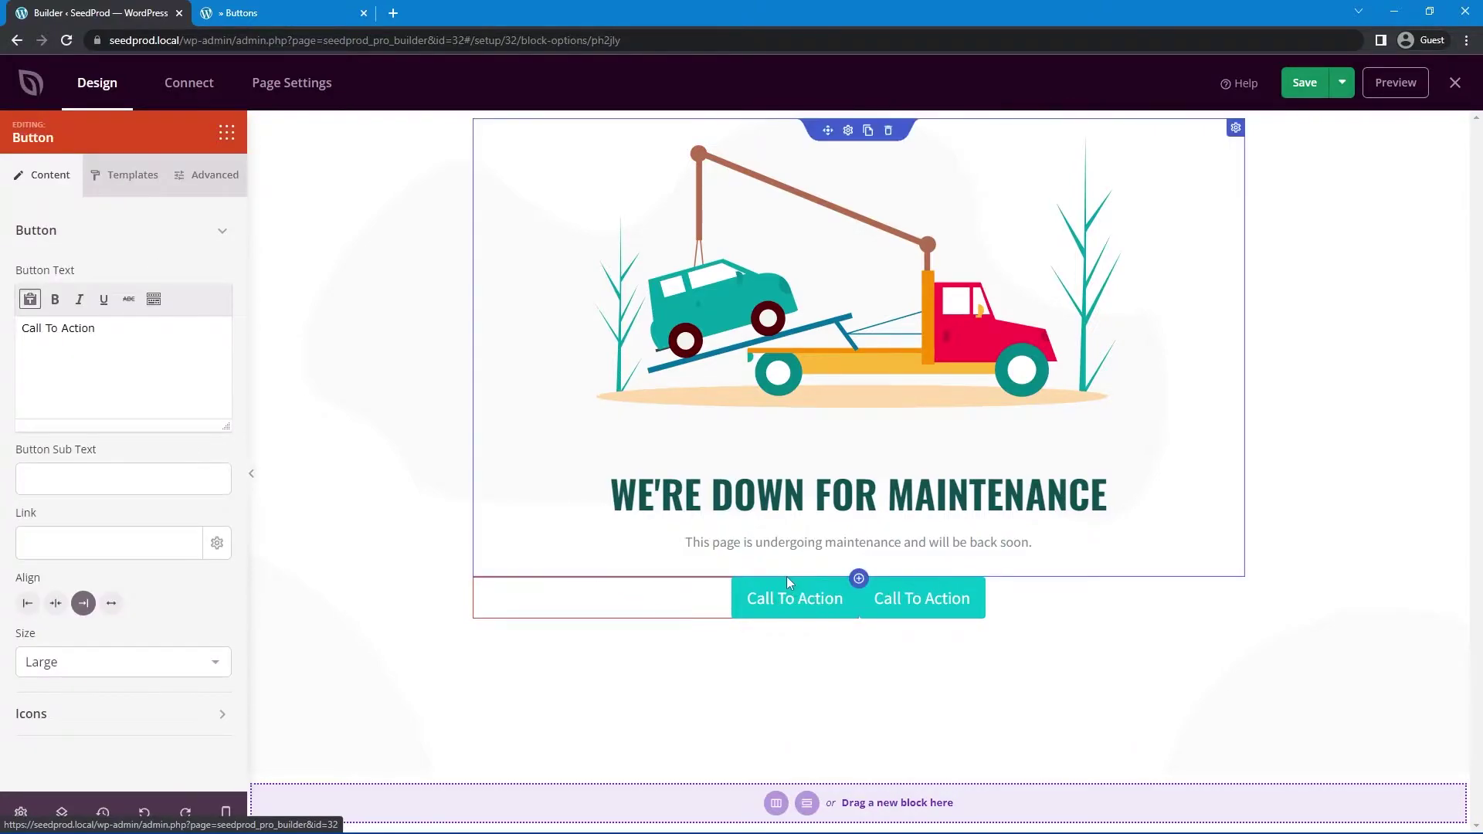
left_click(210, 181)
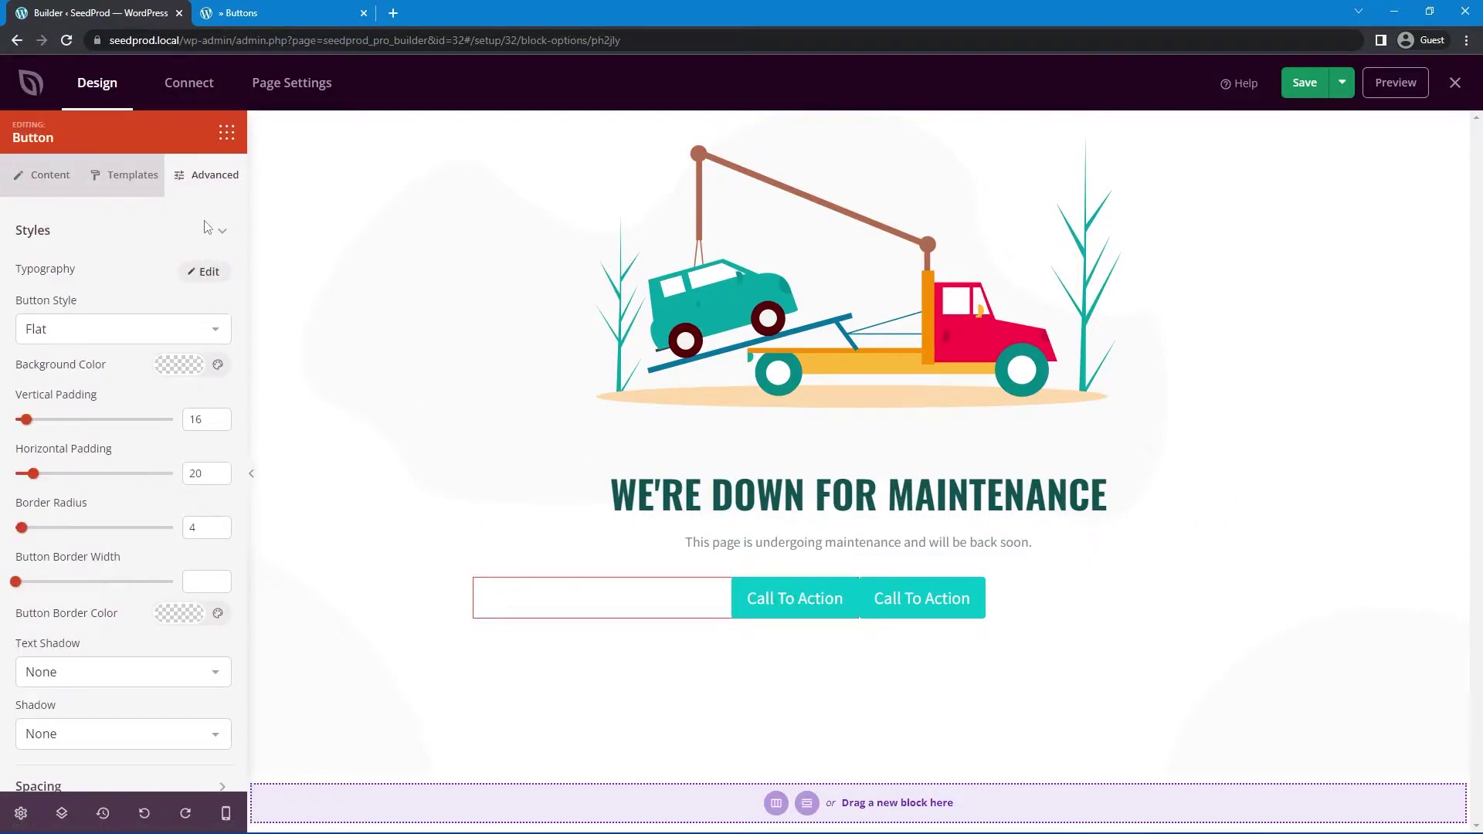
left_click(207, 228)
left_click(69, 277)
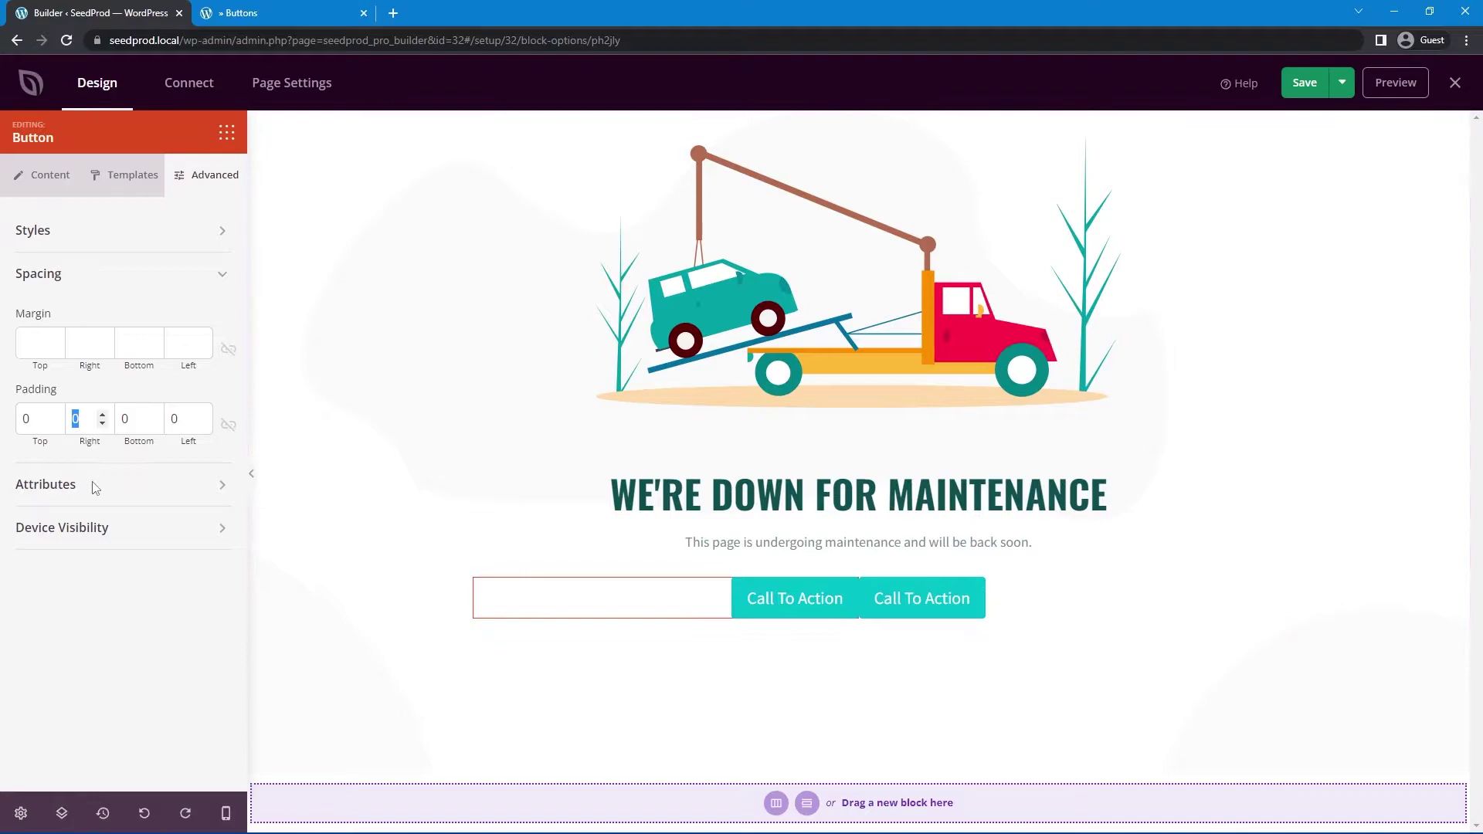
type("5")
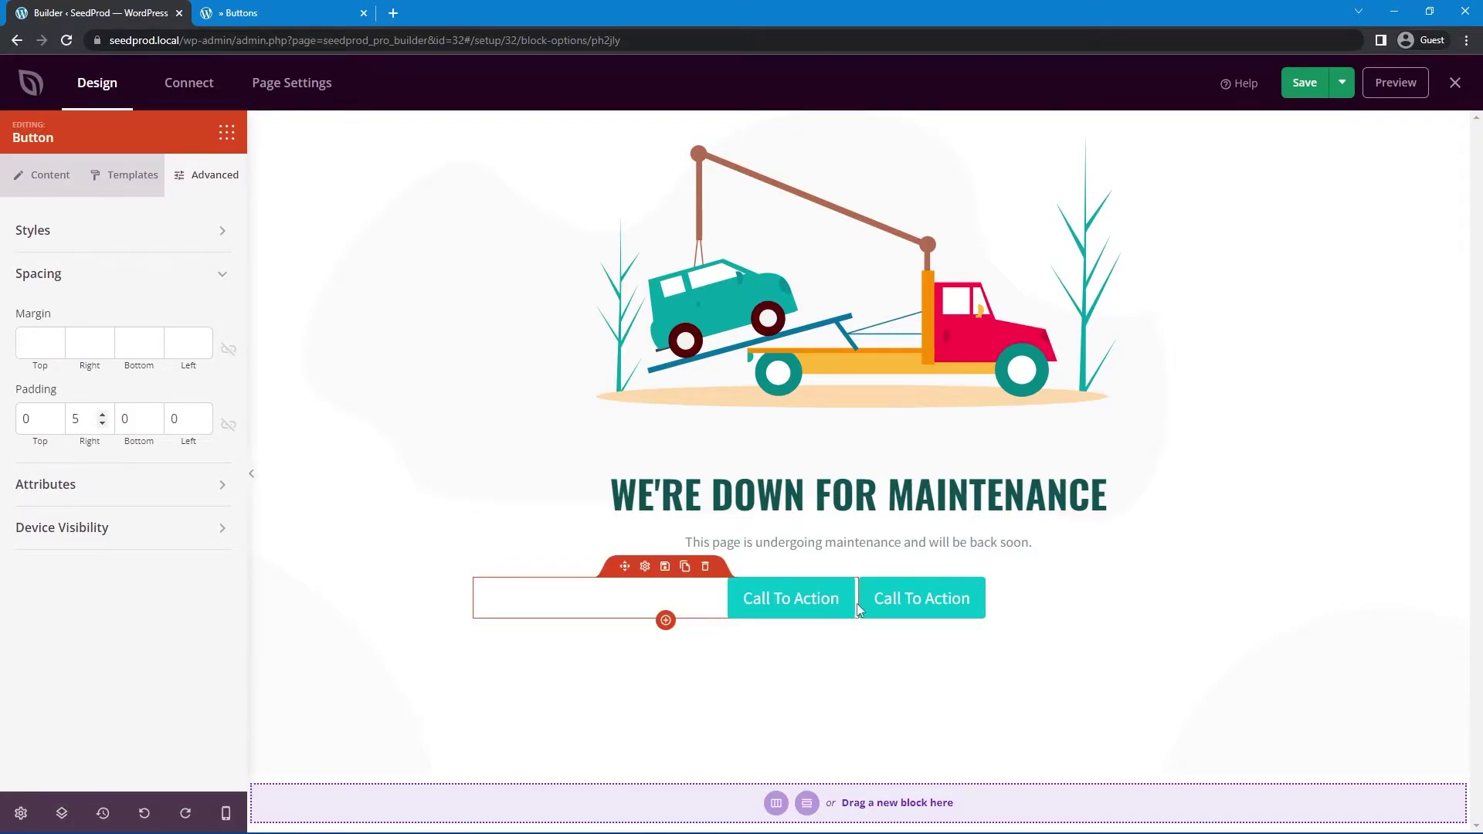
key("ctrl+z")
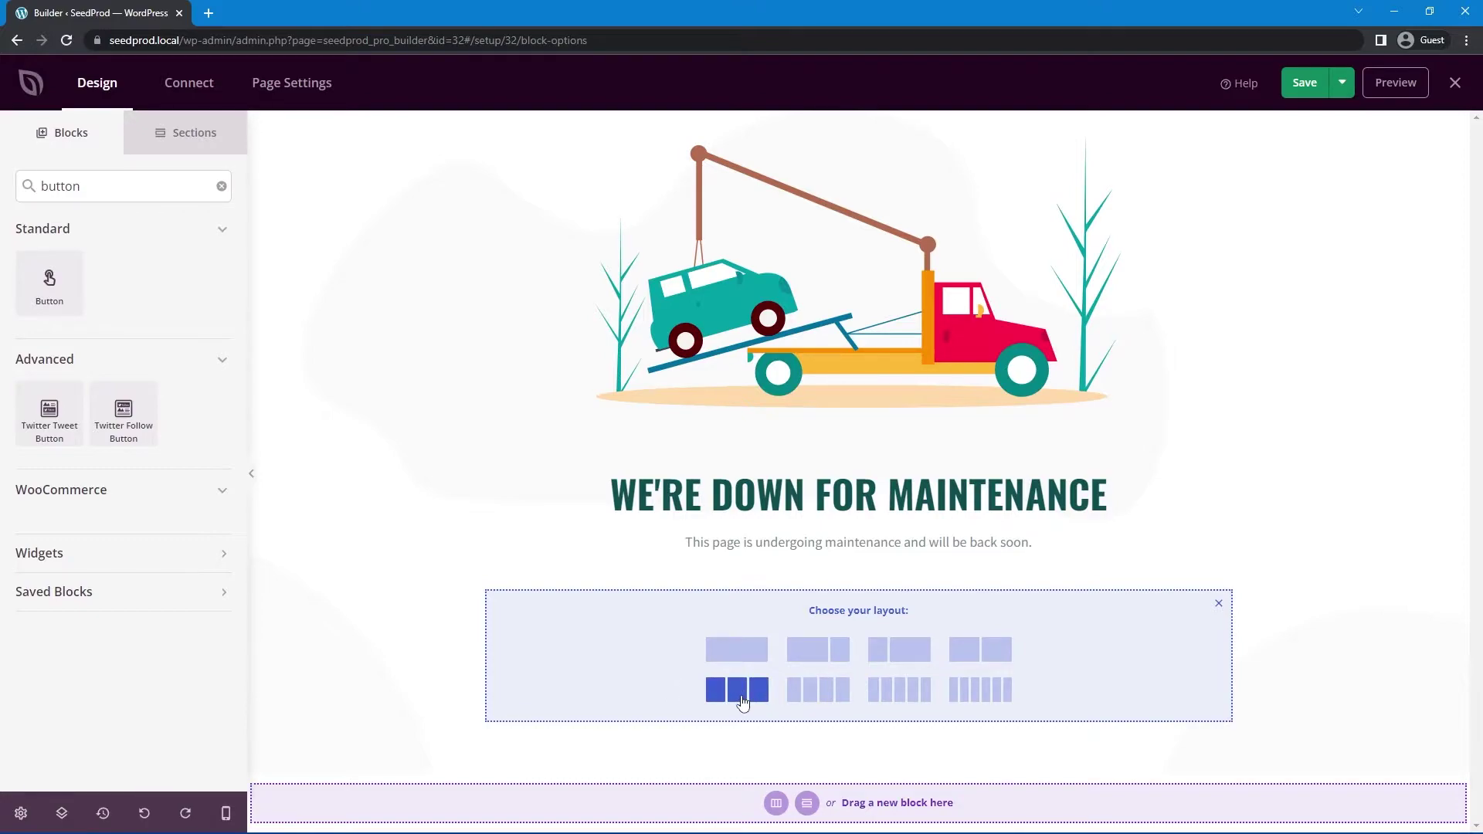
Pick a three-column layout and place a Button in each column, aligned right, centre, and left.
left_click(740, 694)
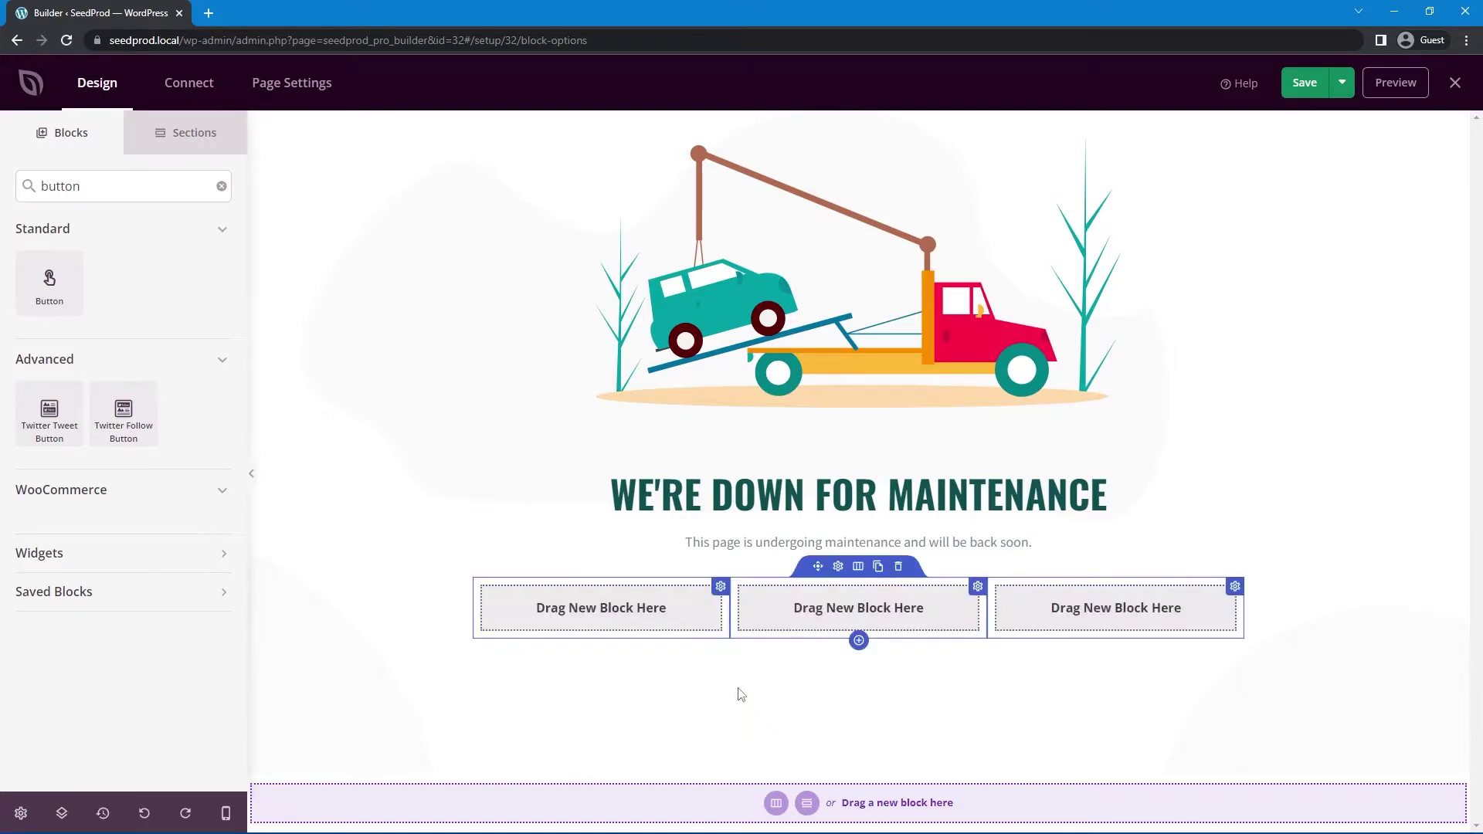
left_click_drag(49, 282, 586, 638)
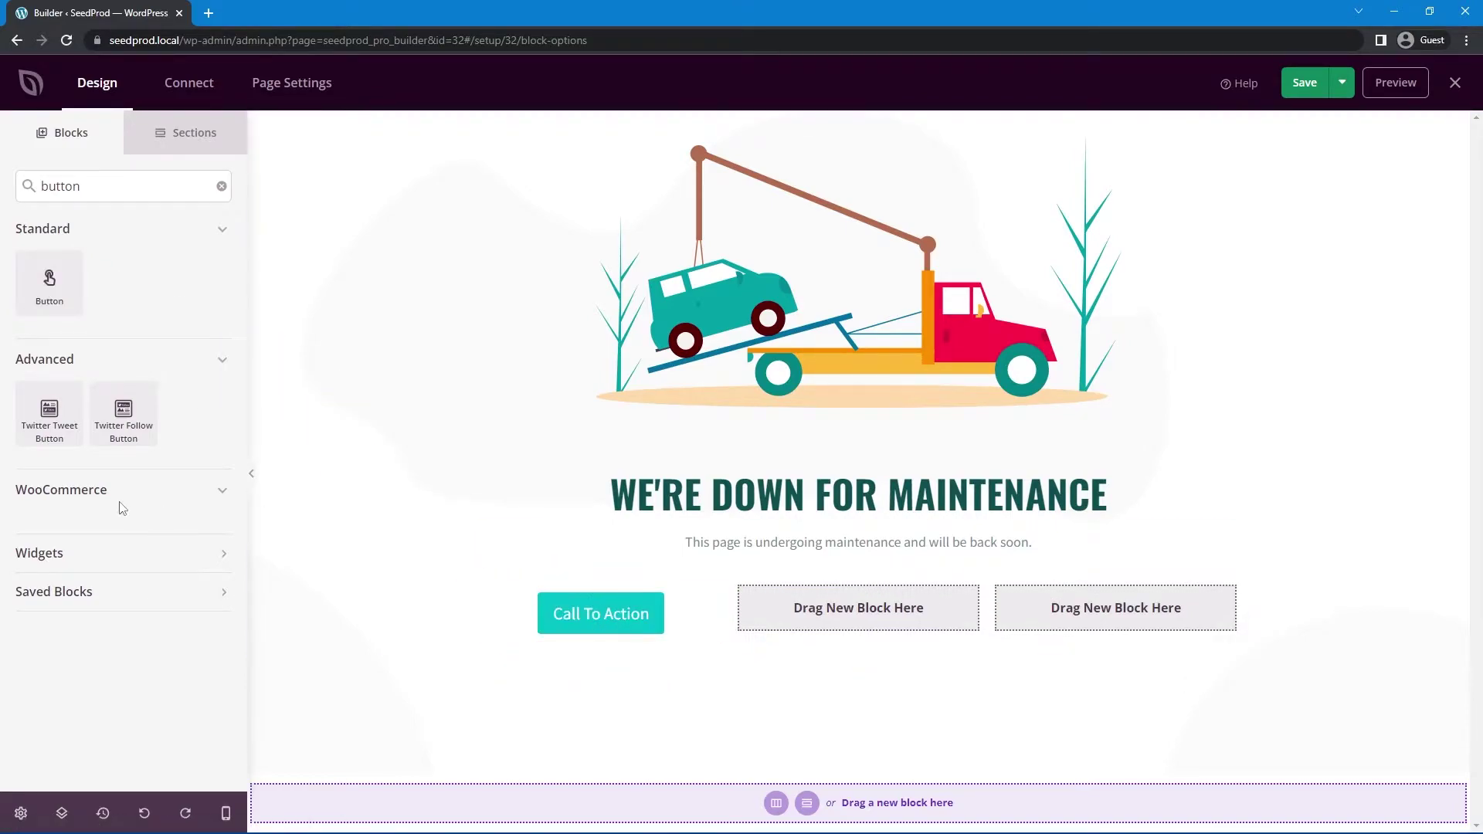
left_click(83, 604)
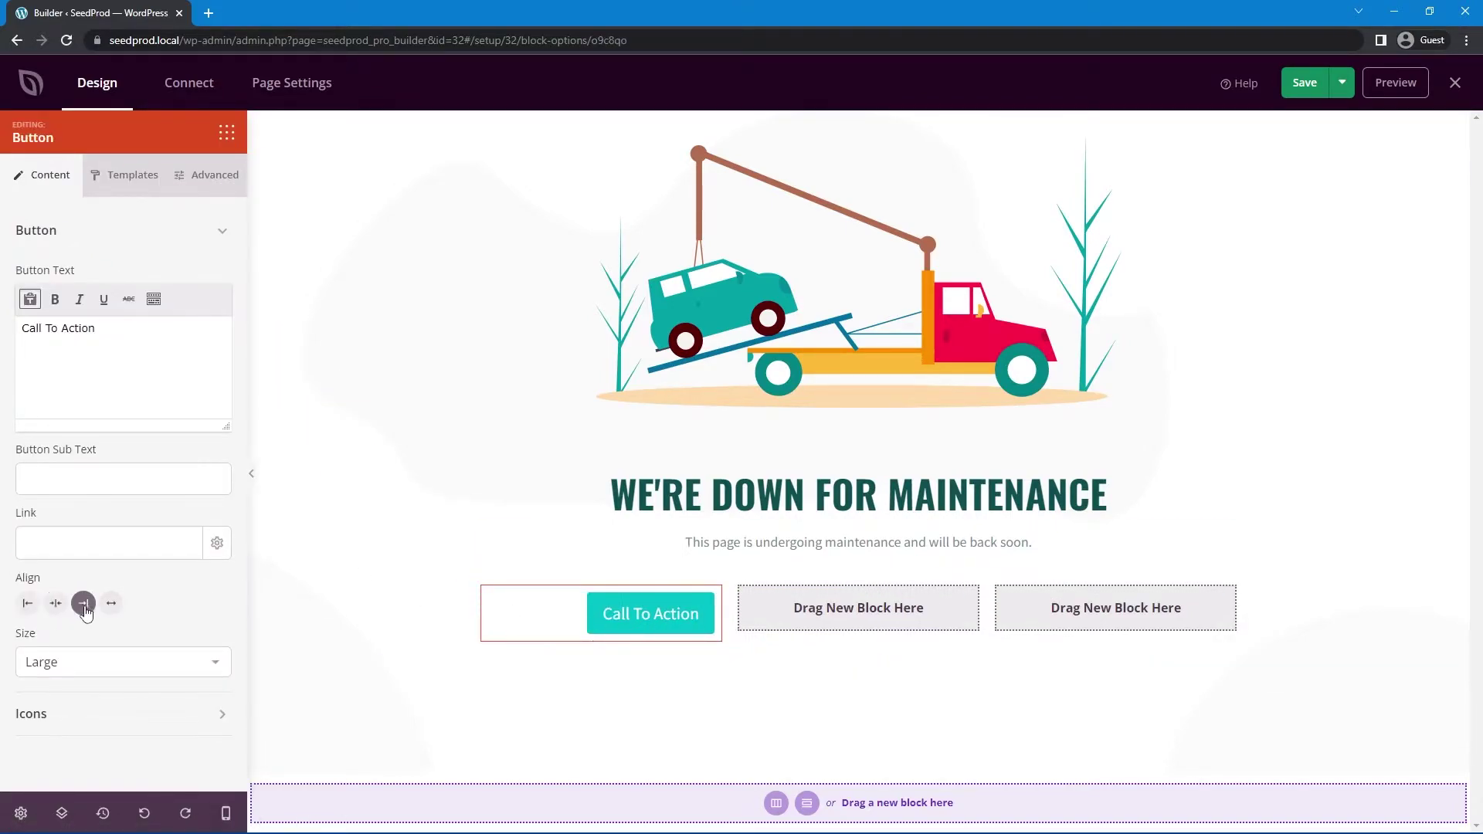
left_click(225, 132)
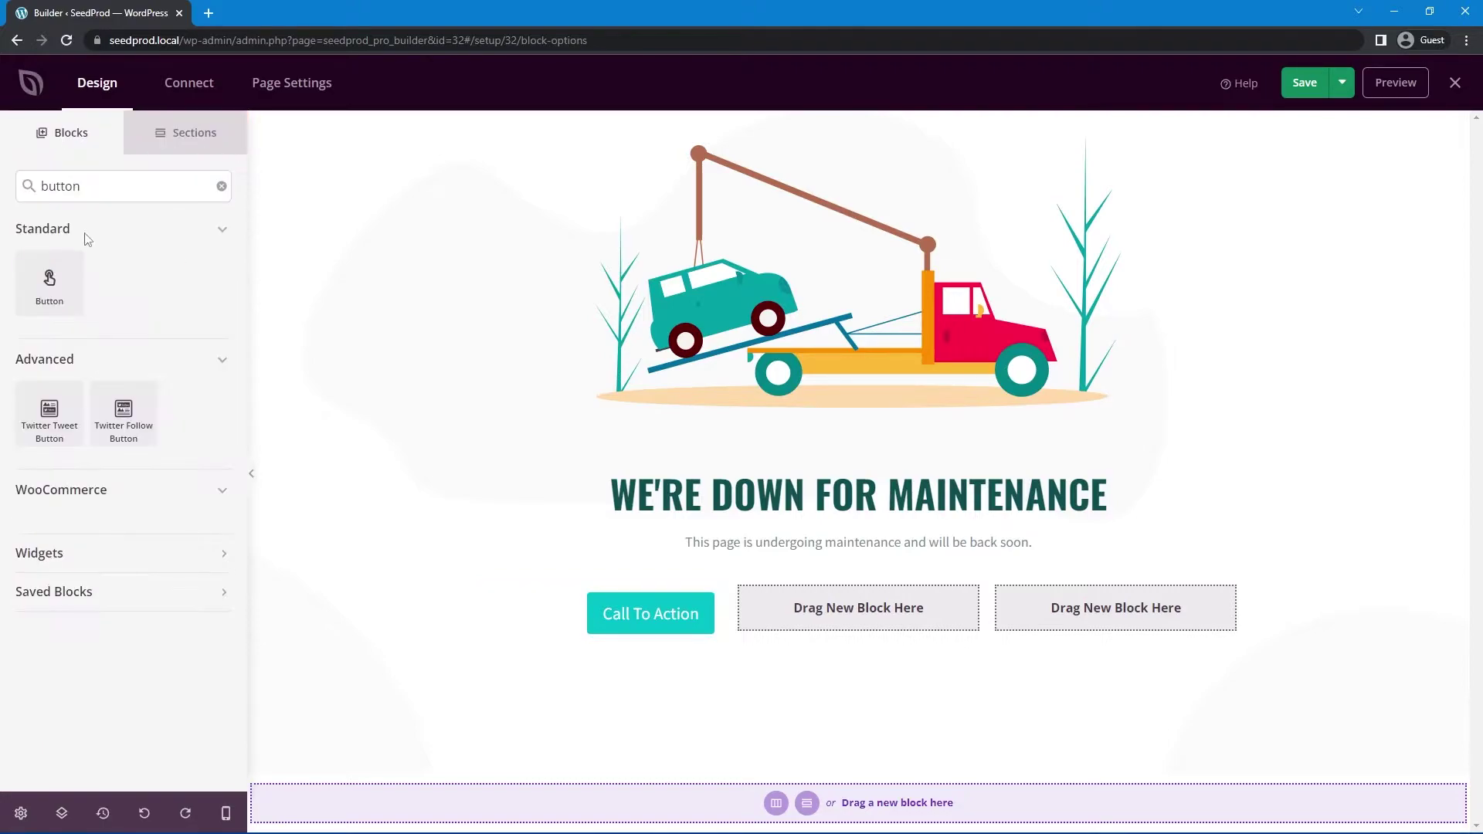
left_click_drag(49, 282, 859, 637)
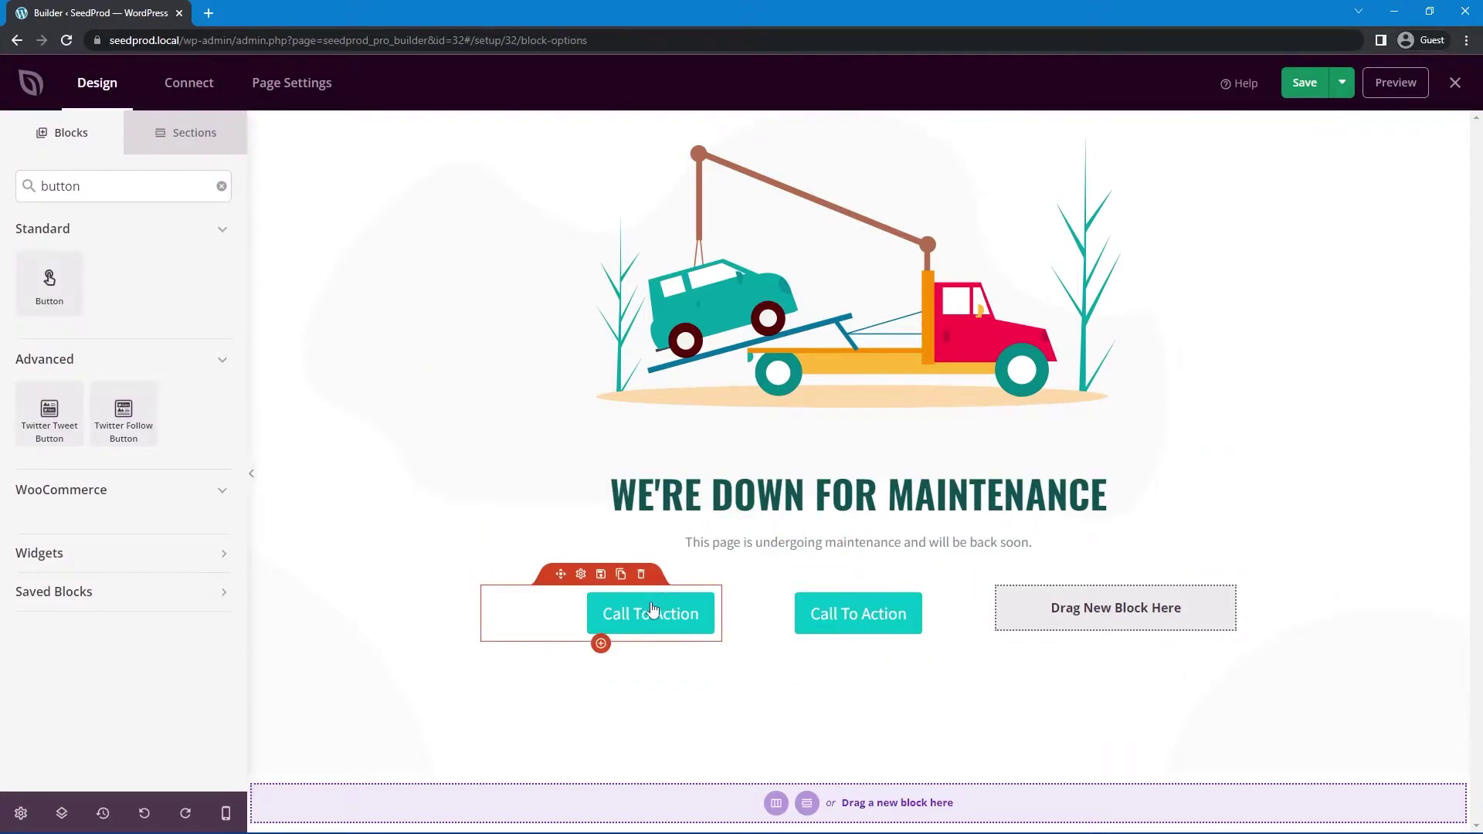
left_click_drag(49, 282, 1116, 628)
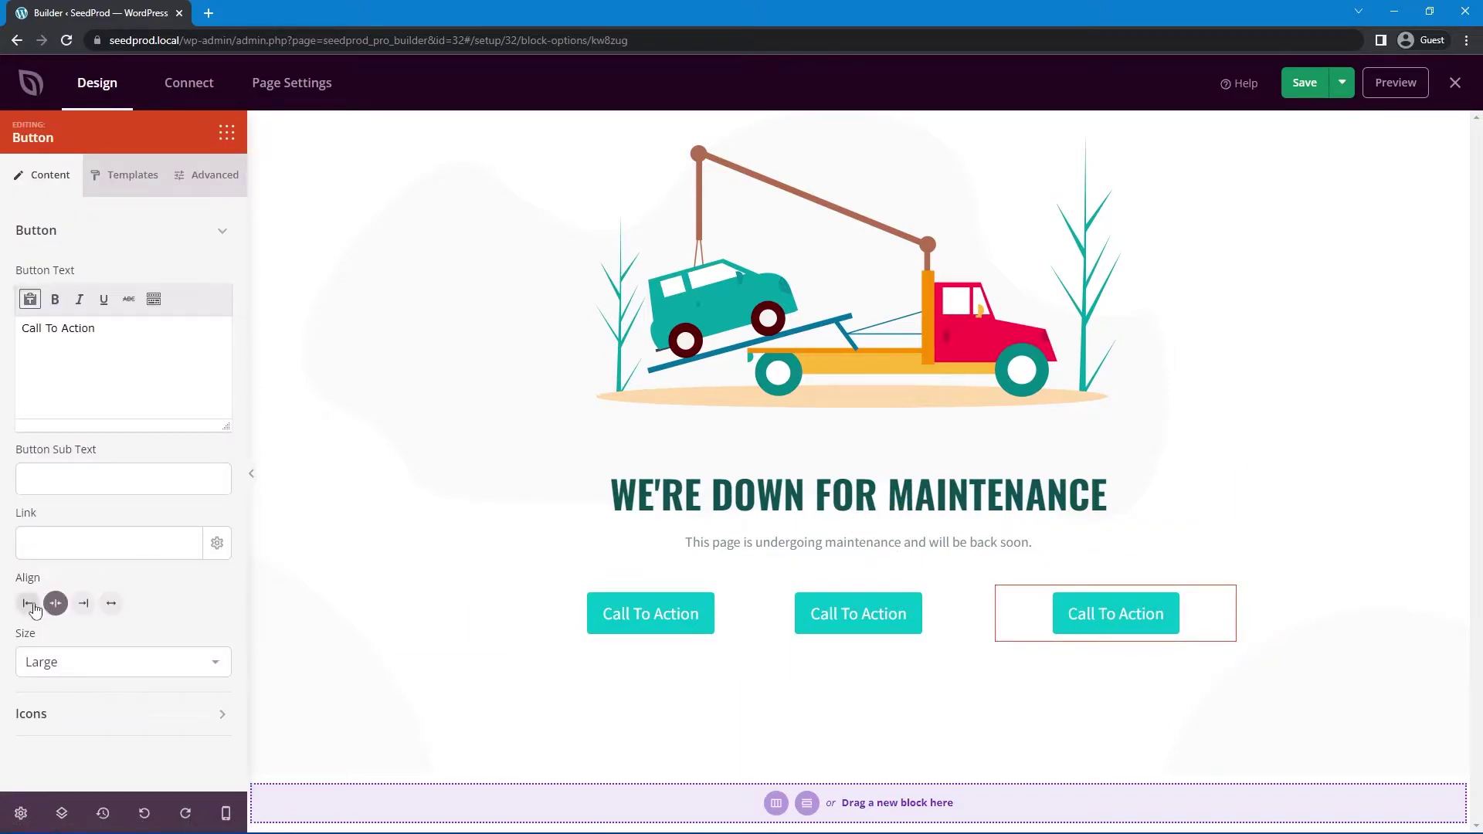
left_click(31, 605)
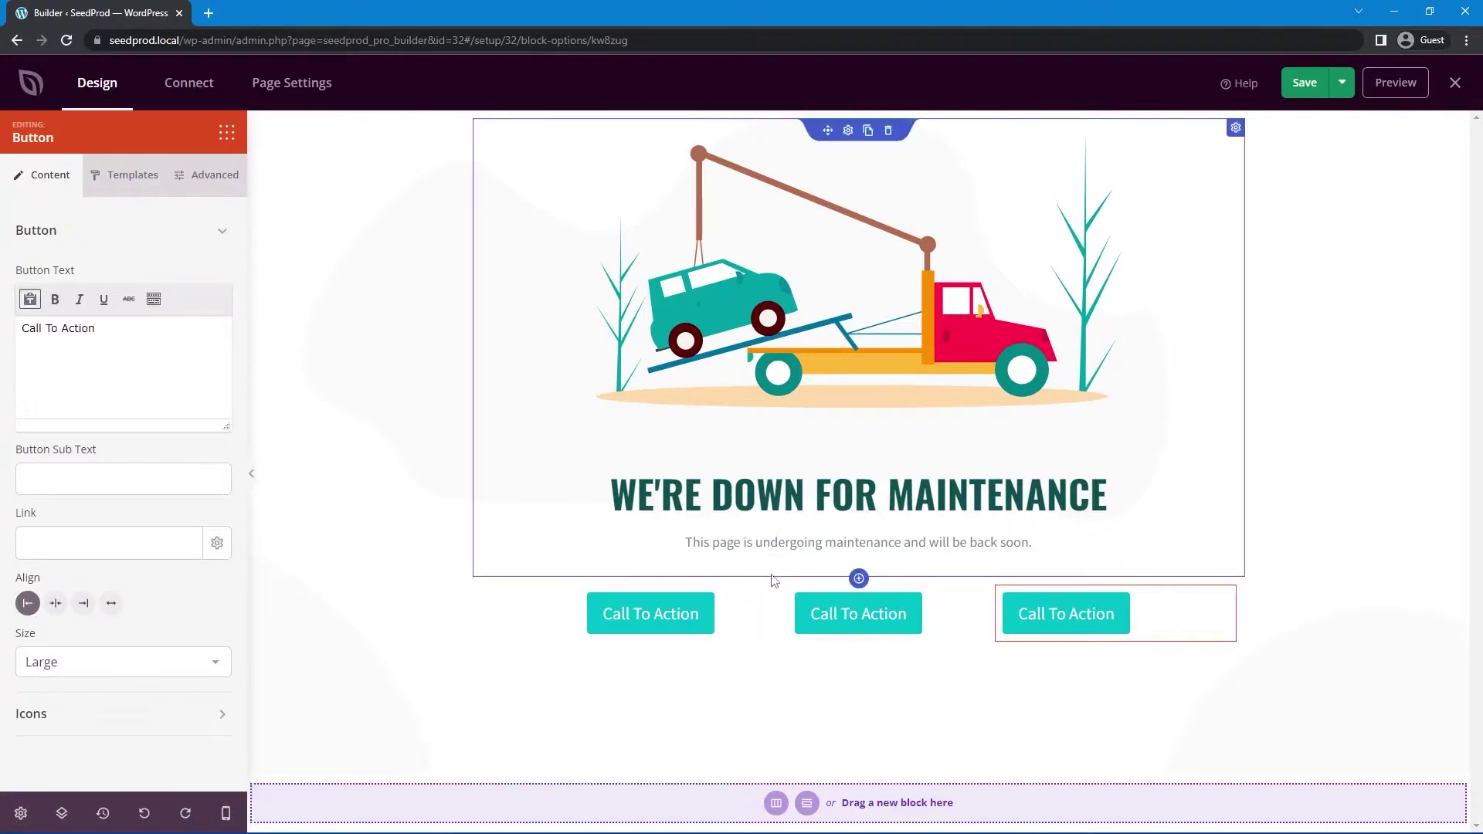
Drag the column dividers to widen the first column and narrow the middle one.
left_click(838, 566)
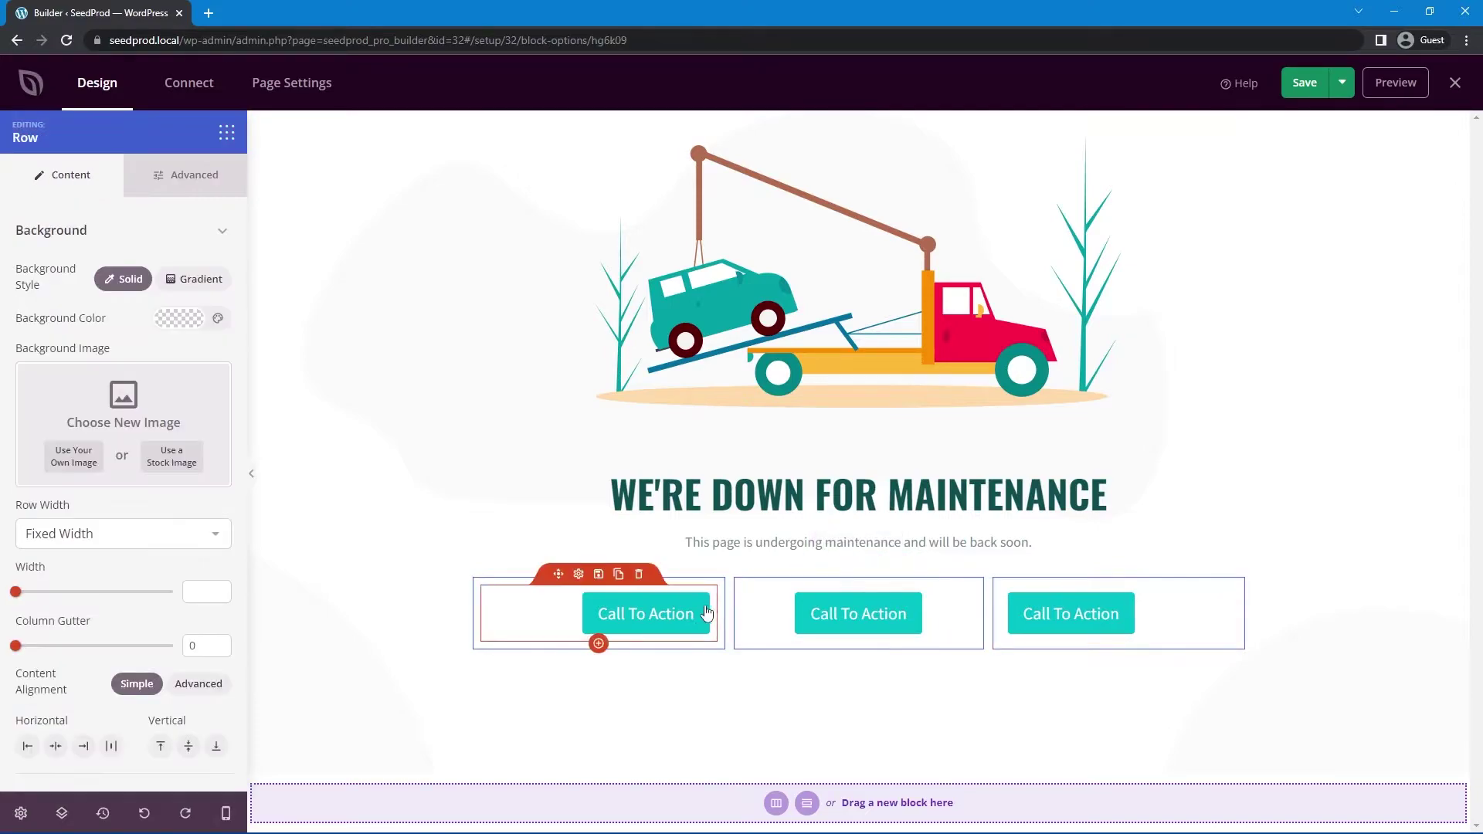
left_click_drag(730, 606, 787, 606)
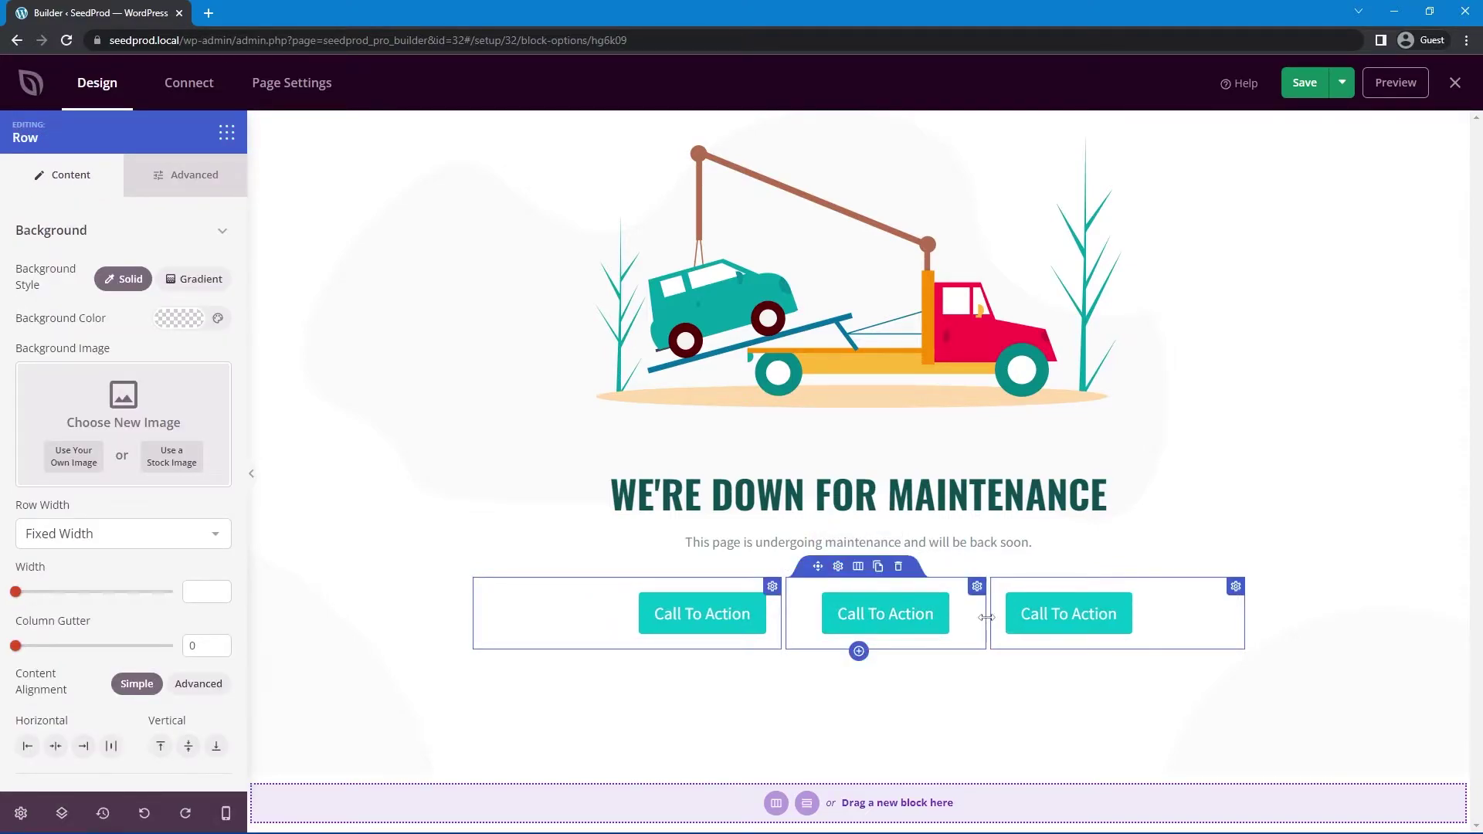
left_click_drag(988, 612, 940, 613)
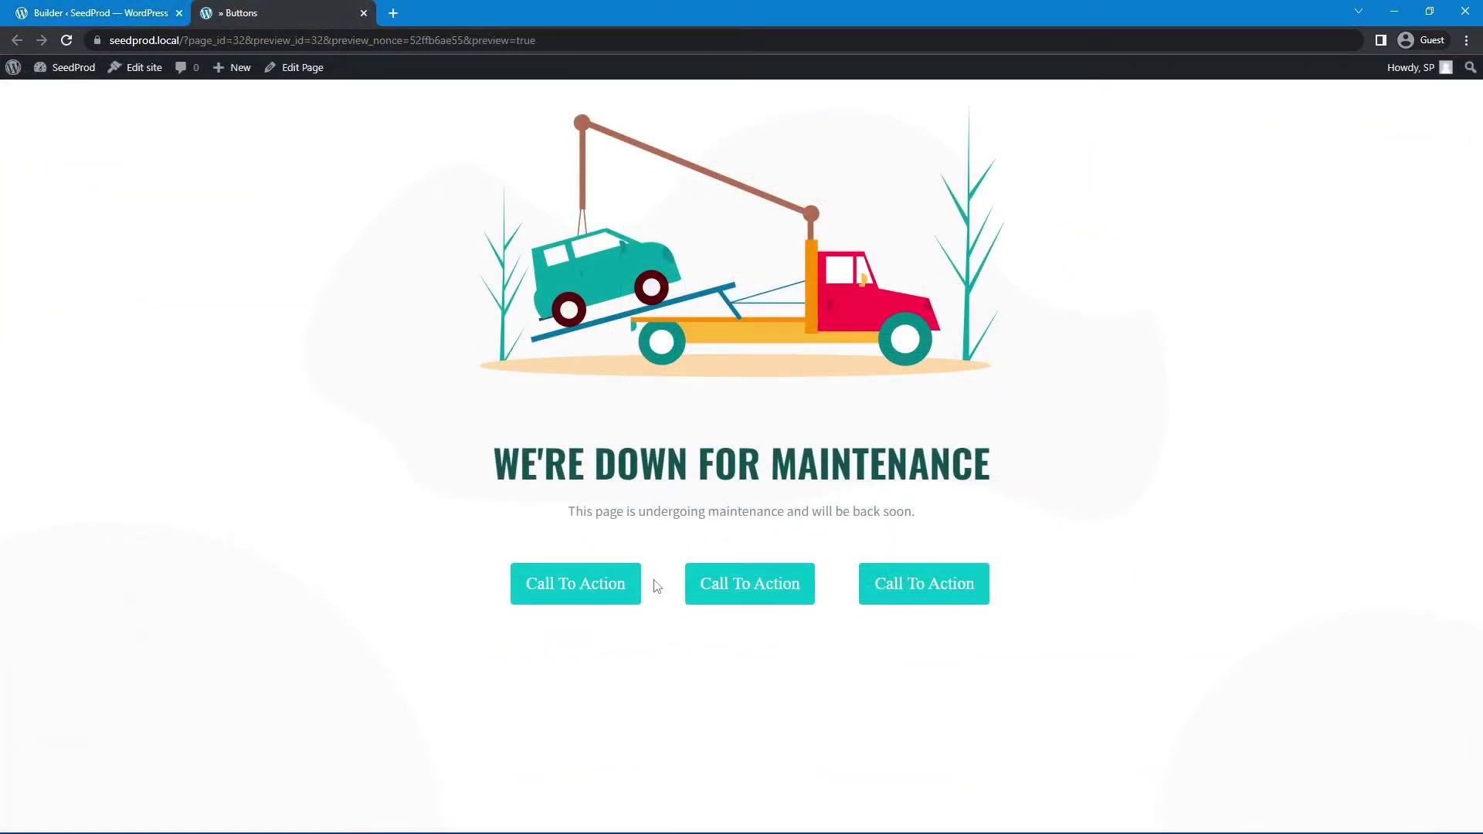
Close the live preview and delete the three-button row in the builder.
left_click(364, 13)
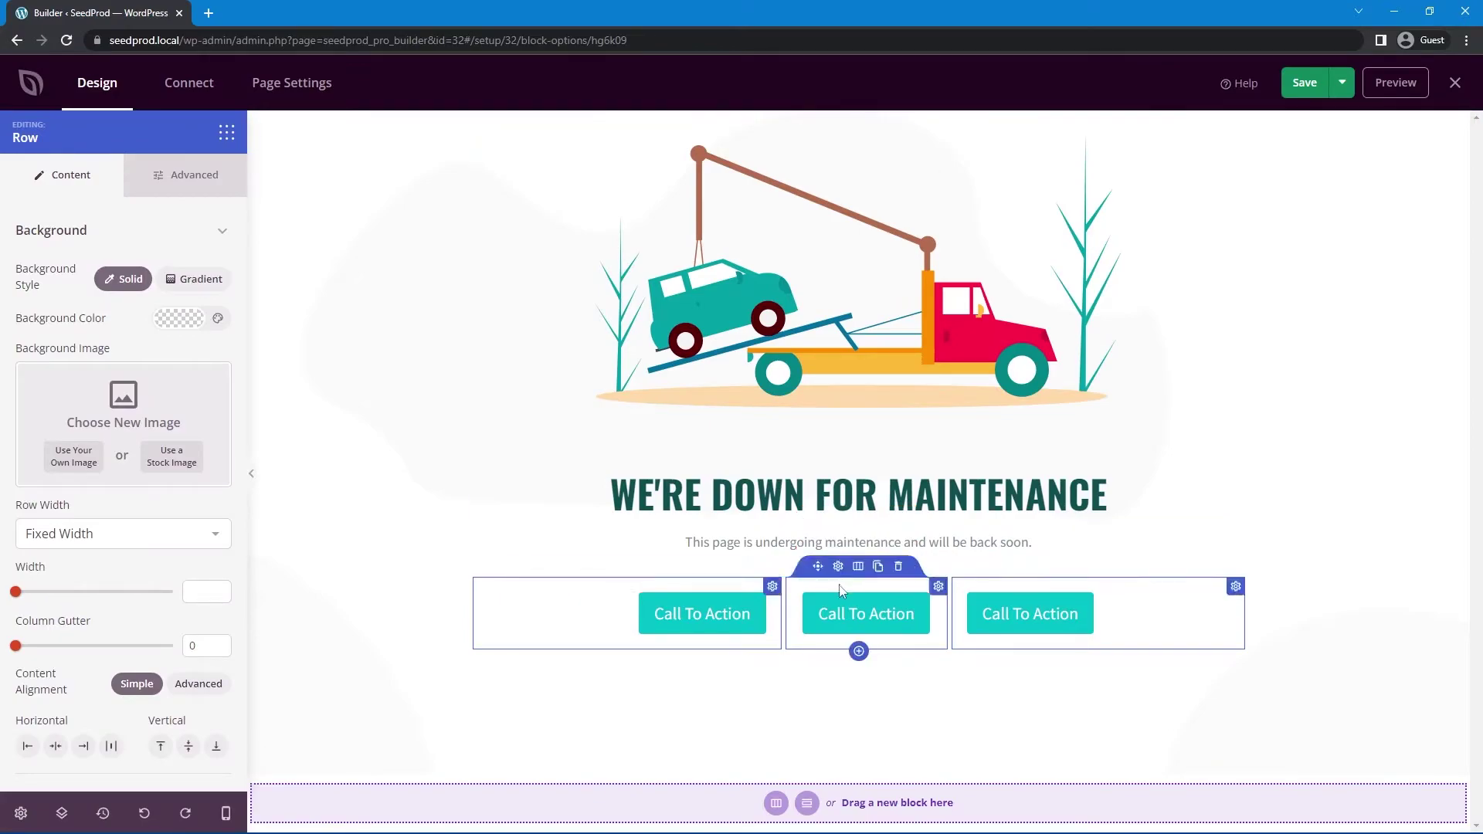
left_click(899, 566)
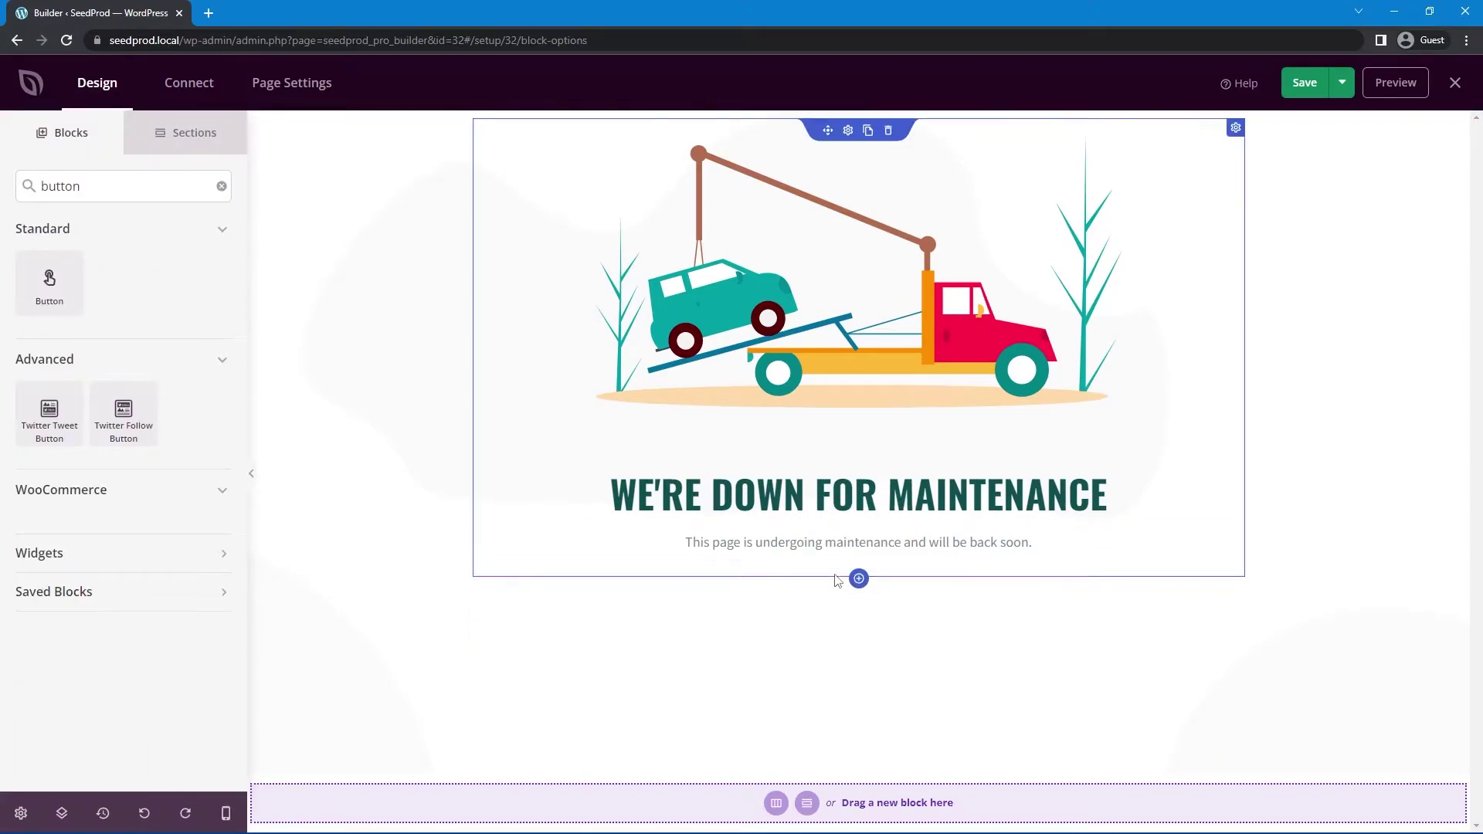
Add a one-column row with a Call To Action button, then duplicate that button.
left_click(858, 578)
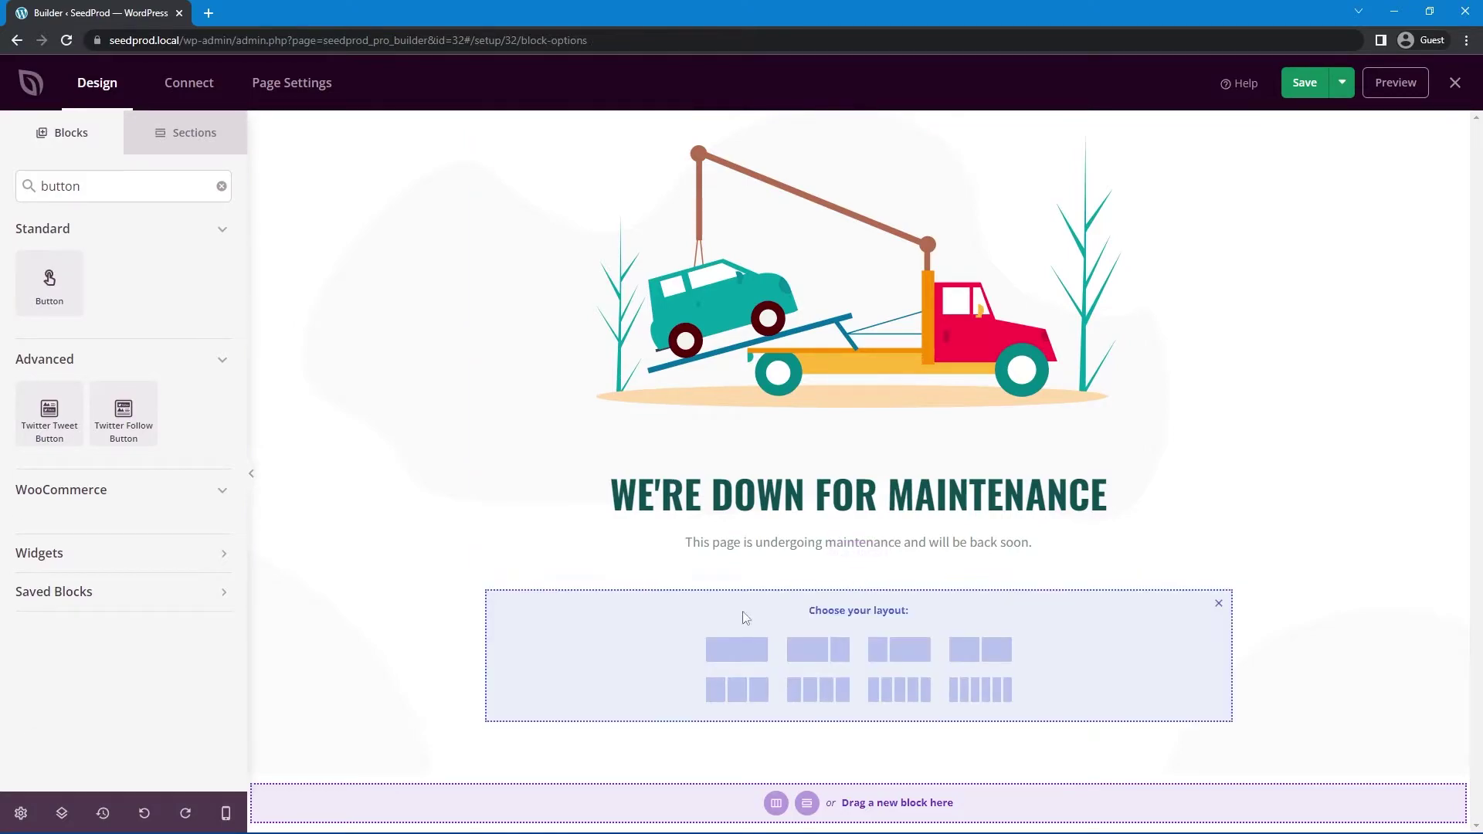
left_click(733, 655)
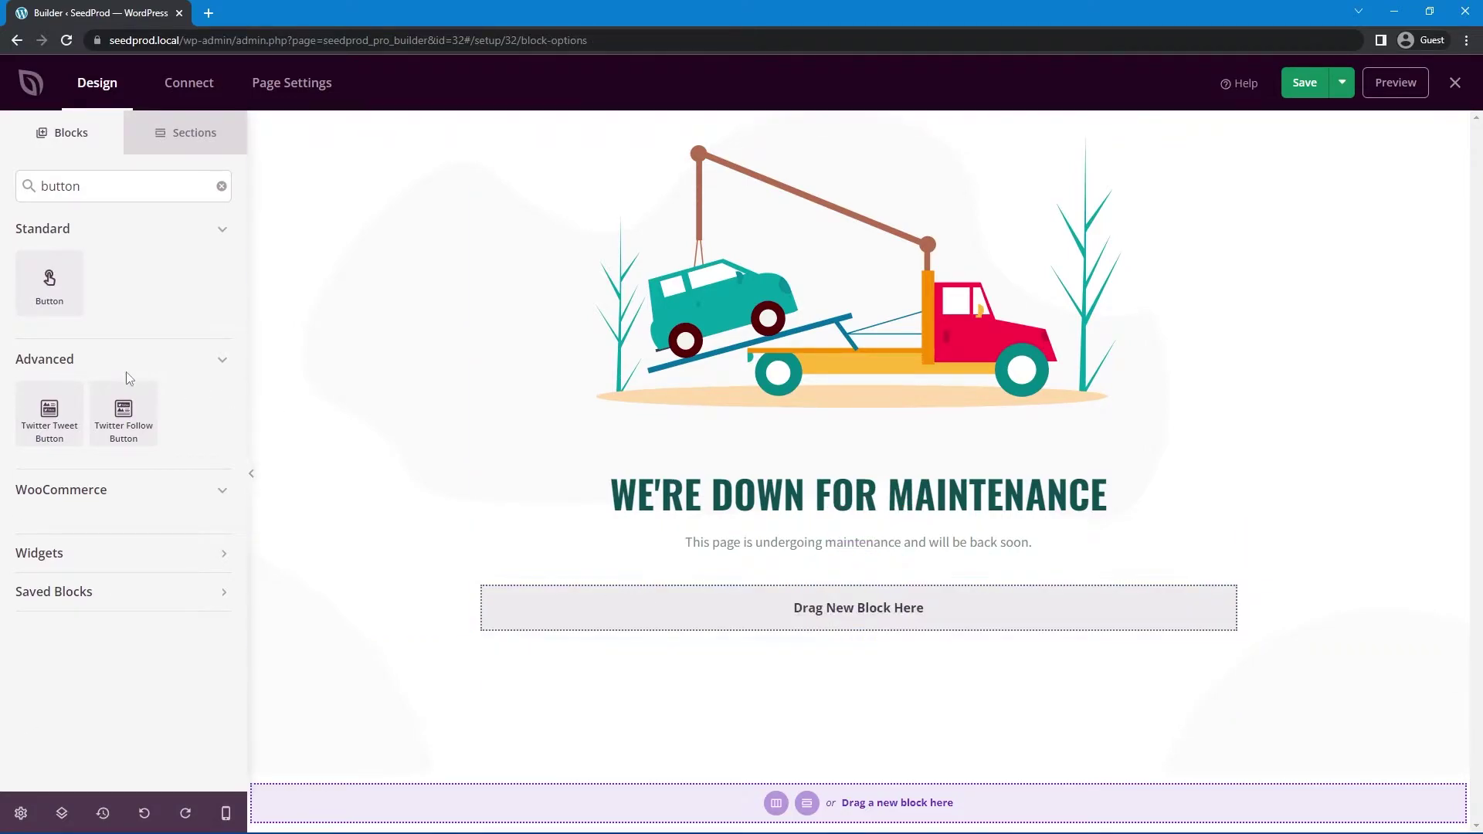
left_click_drag(50, 283, 629, 609)
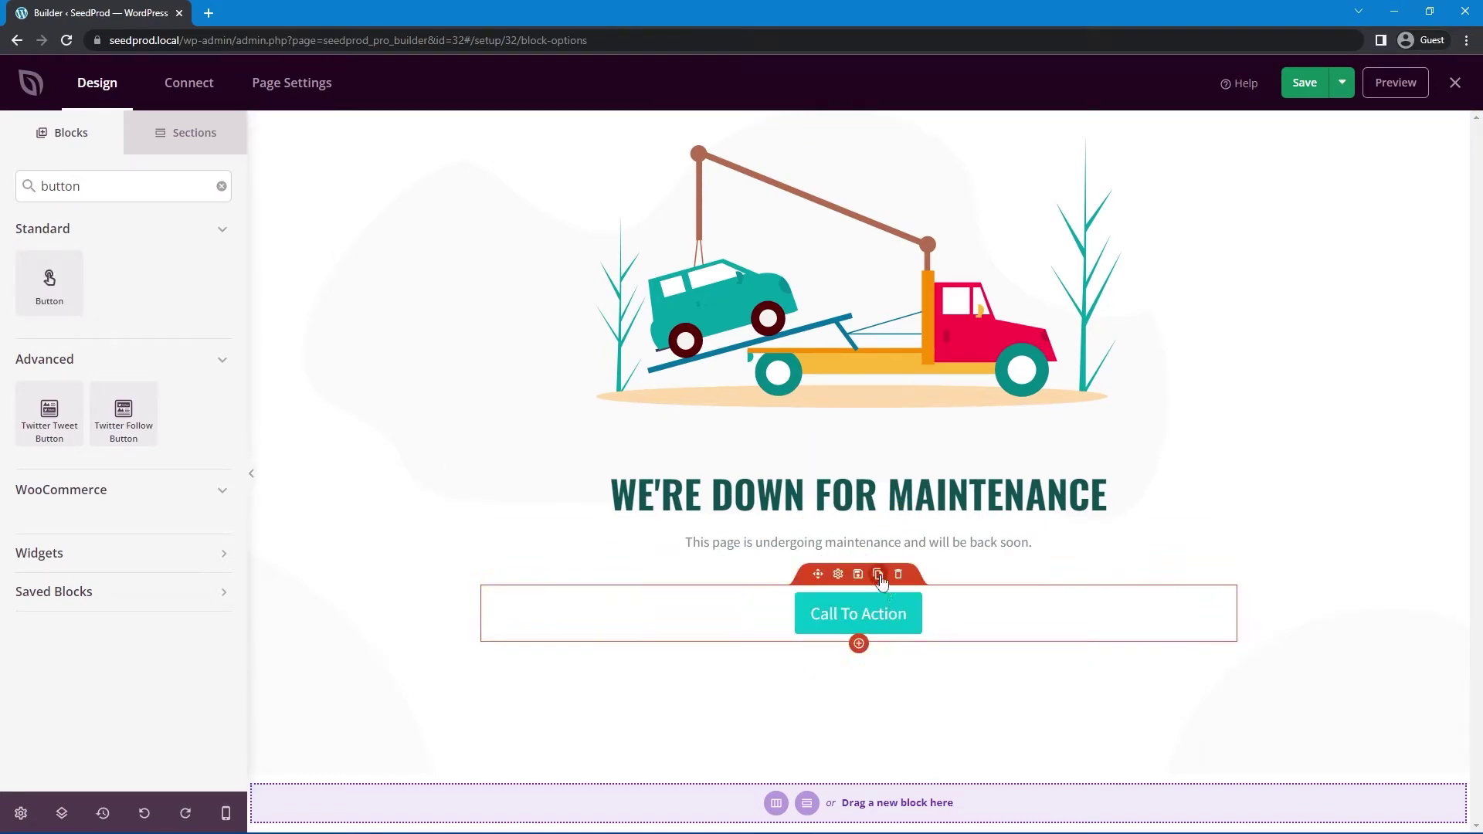
left_click(879, 576)
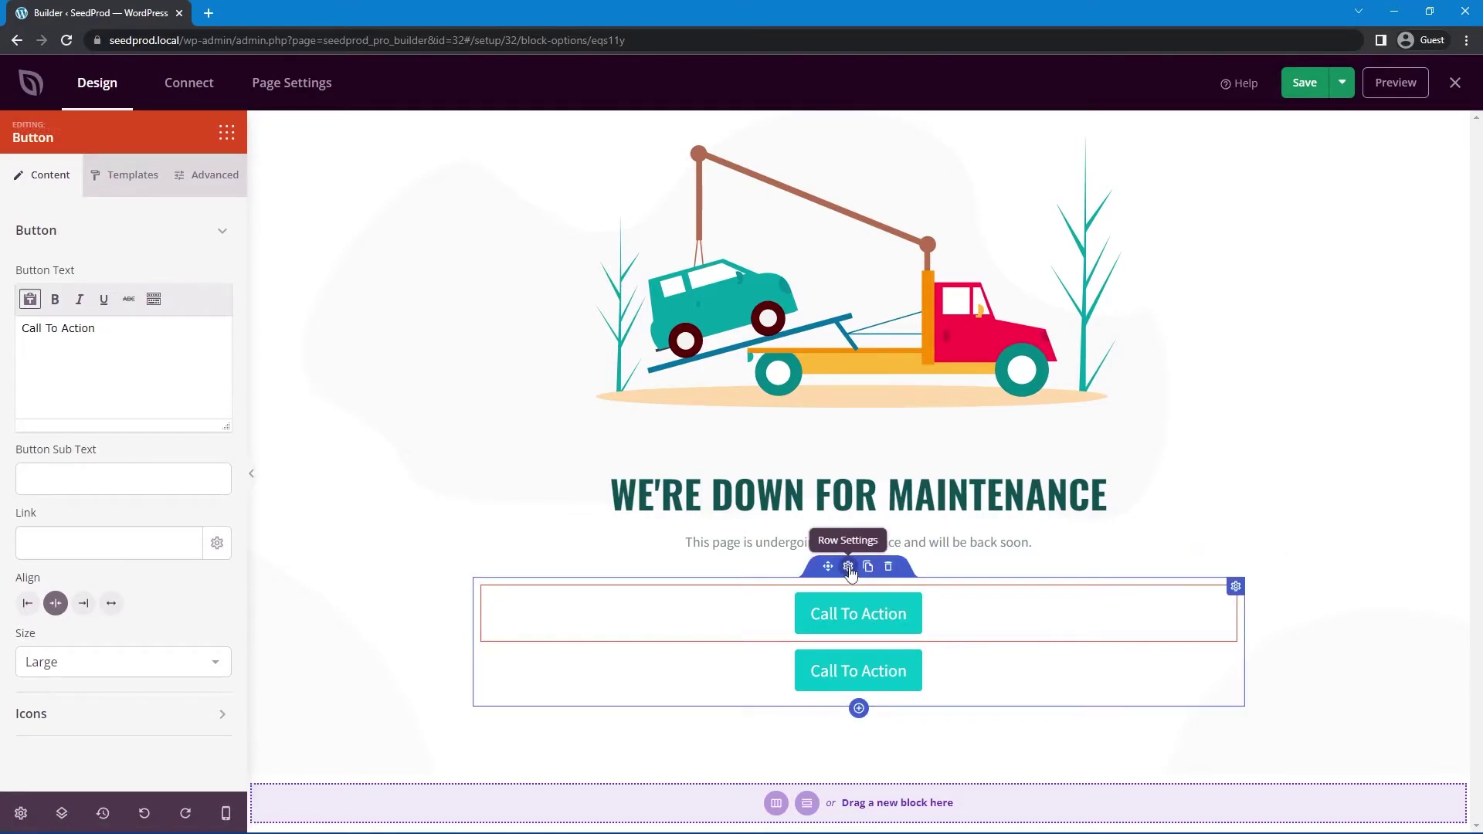
Turn on Advanced alignment for the buttons' column and set its Flex Direction to Row.
left_click(1235, 587)
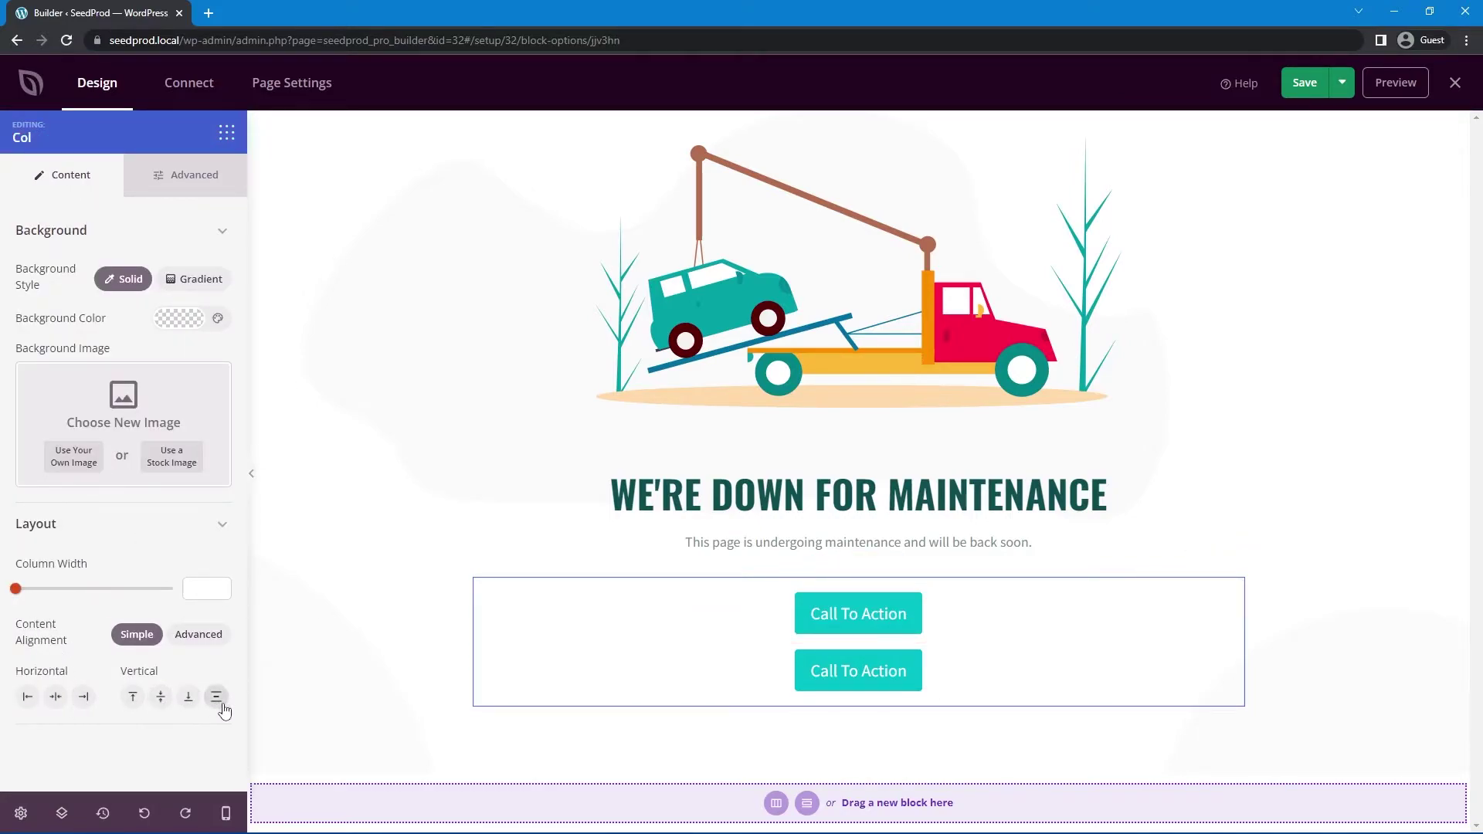
left_click(198, 634)
scroll(70, 532, "down", 1)
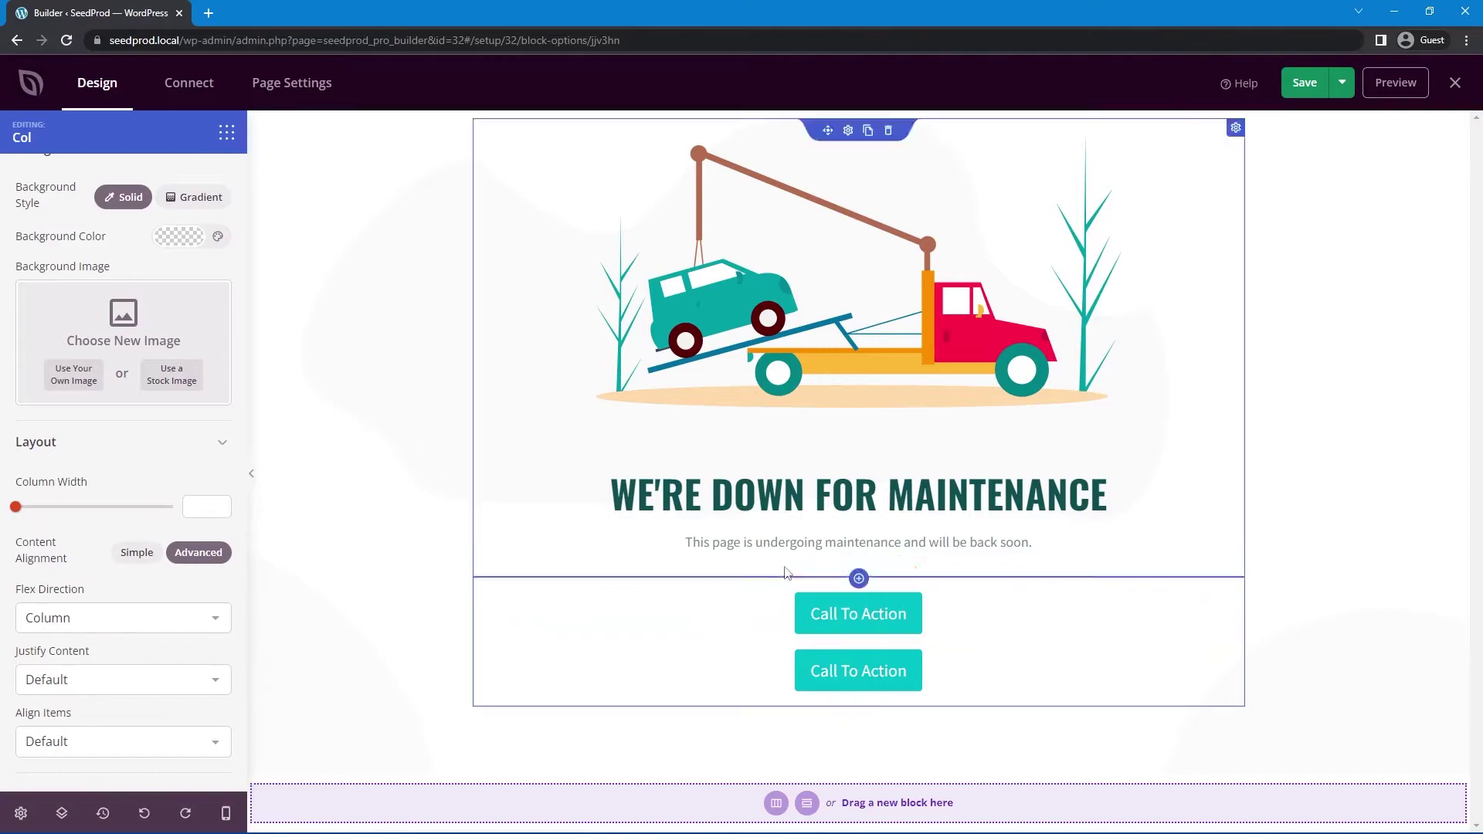
left_click(106, 624)
left_click(75, 662)
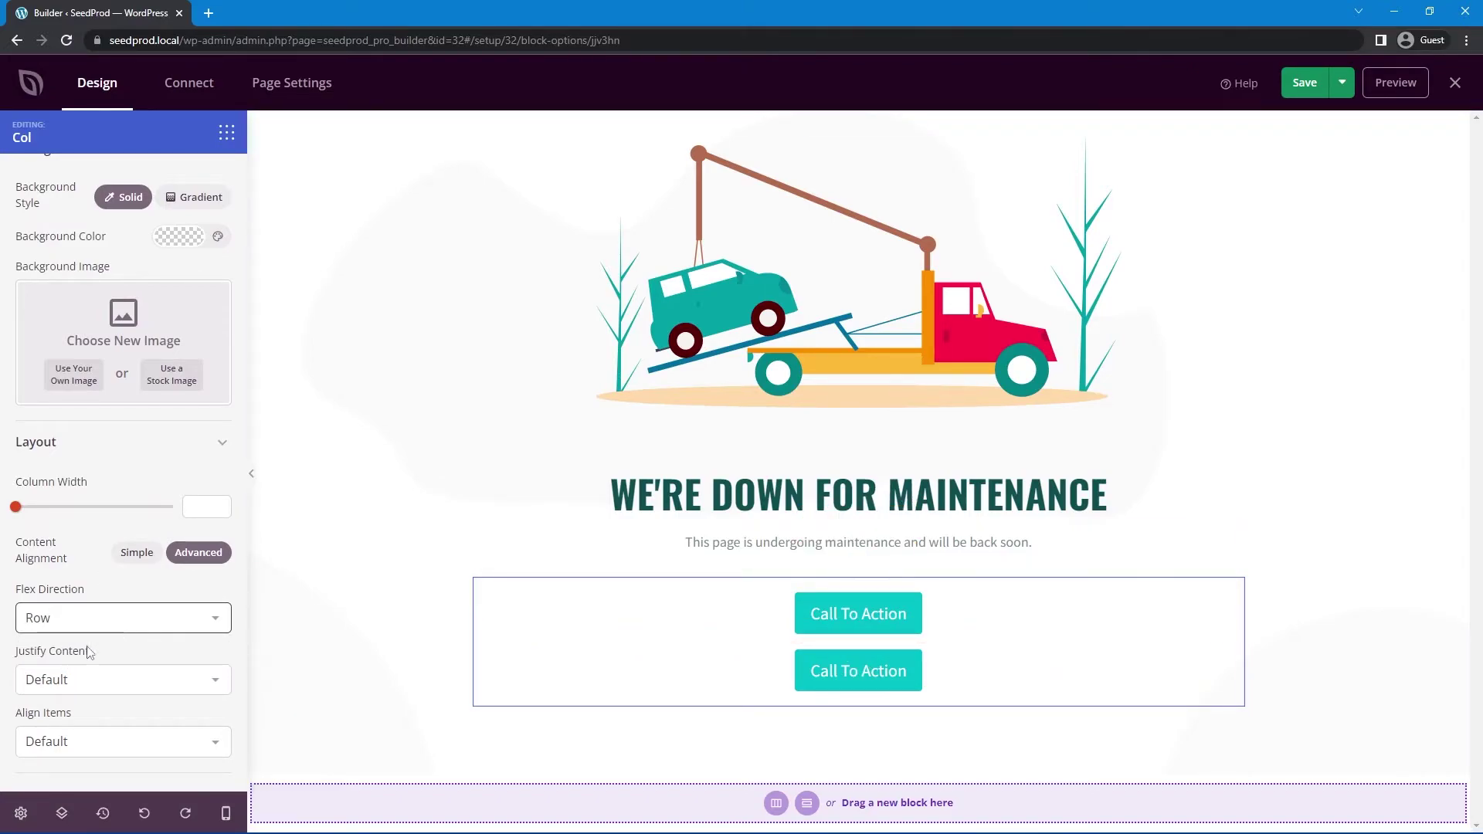
left_click(77, 682)
left_click(126, 677)
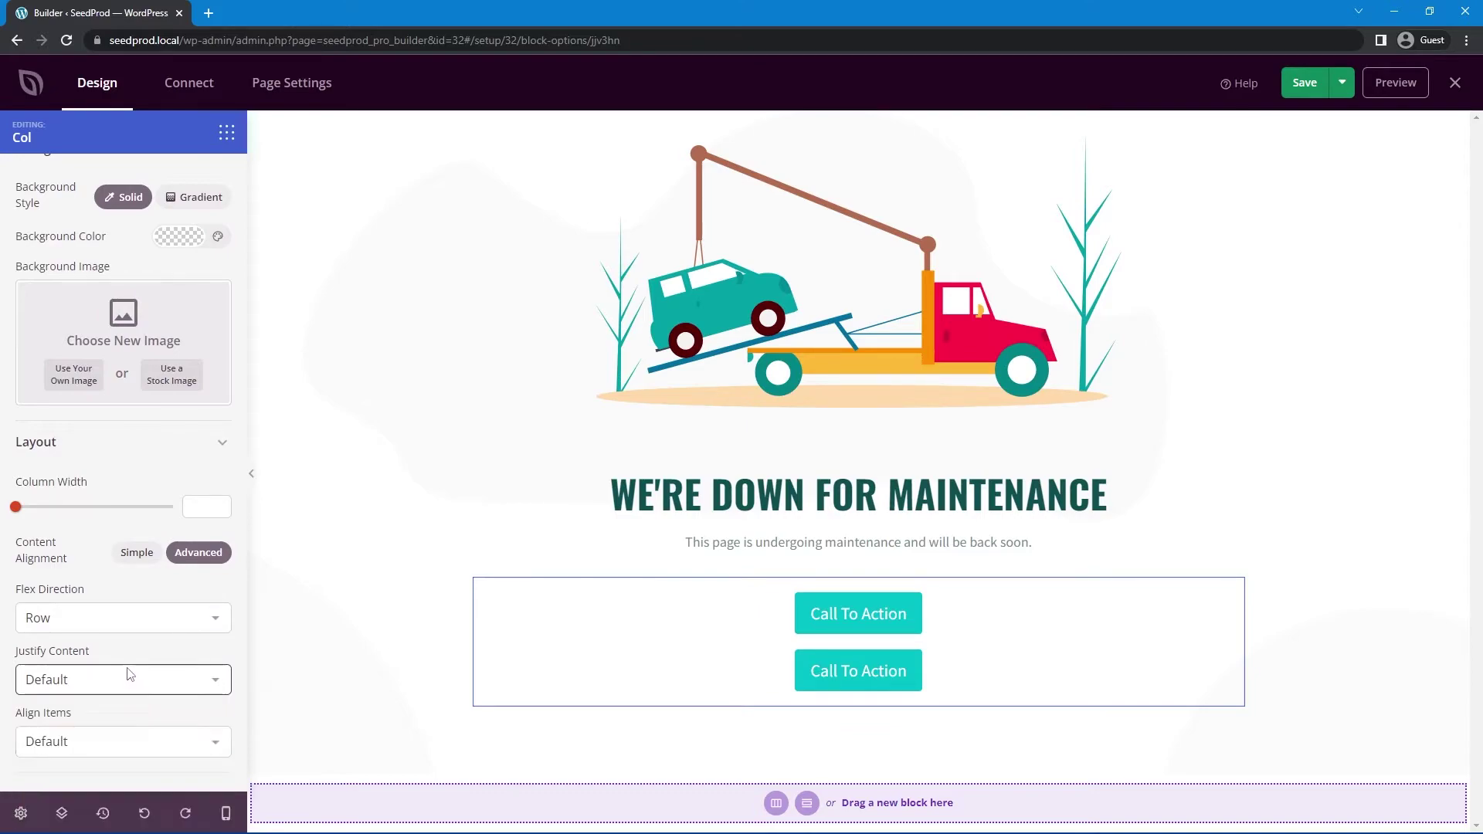
Try Justify Content Flex Start, Center and Flex End on the two buttons.
left_click(109, 682)
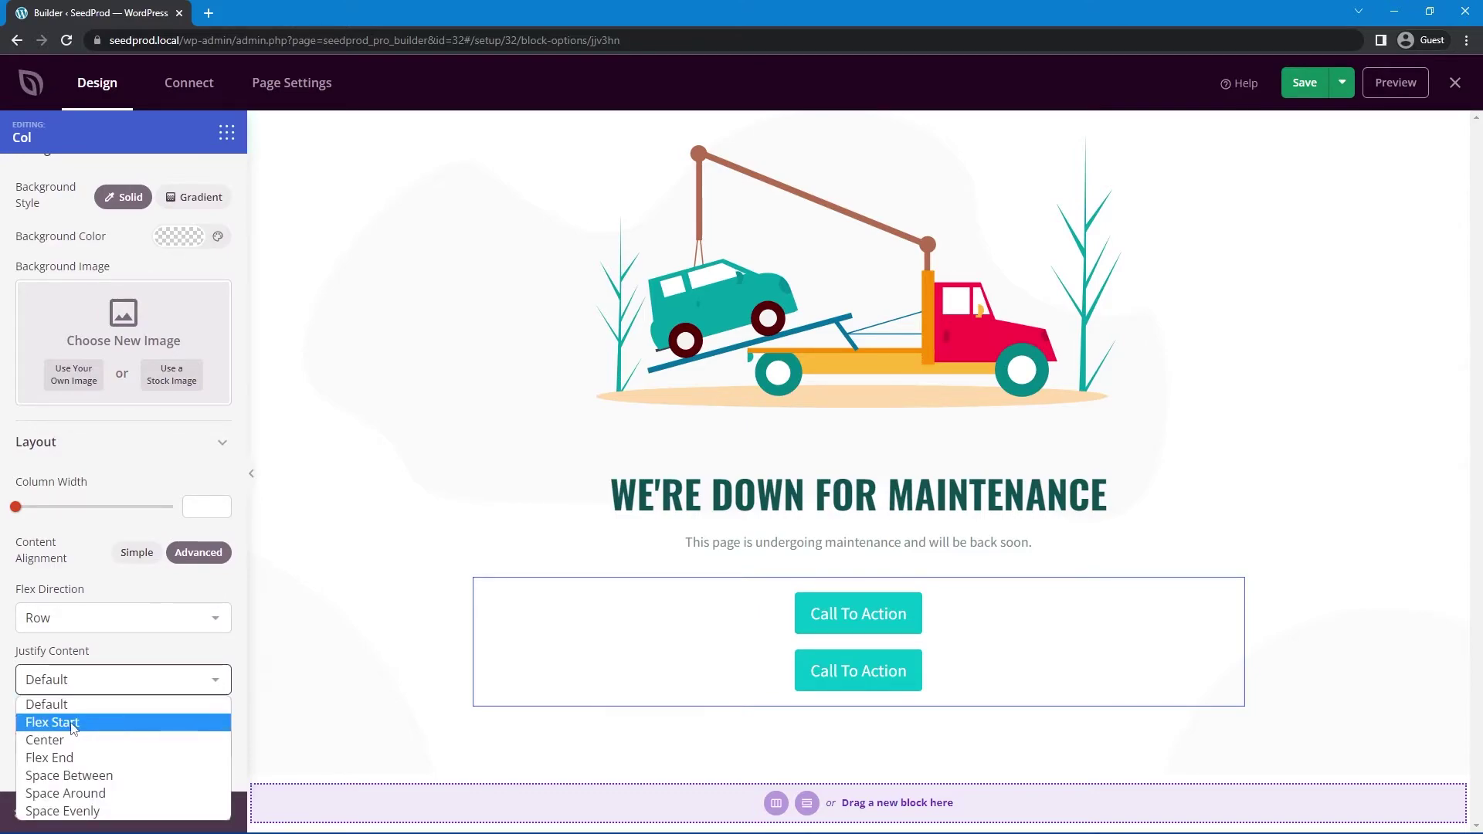
left_click(92, 722)
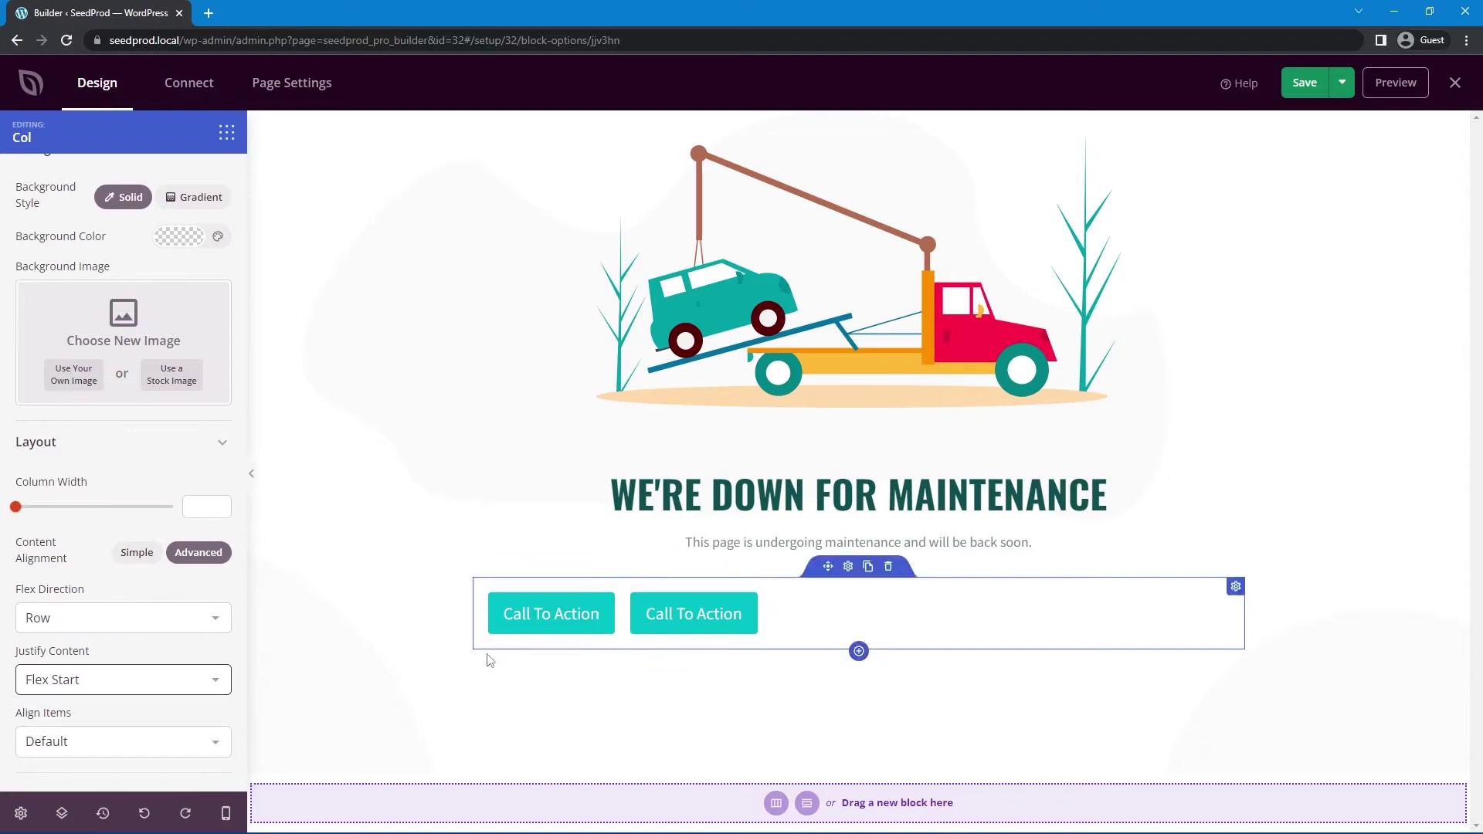
left_click(129, 683)
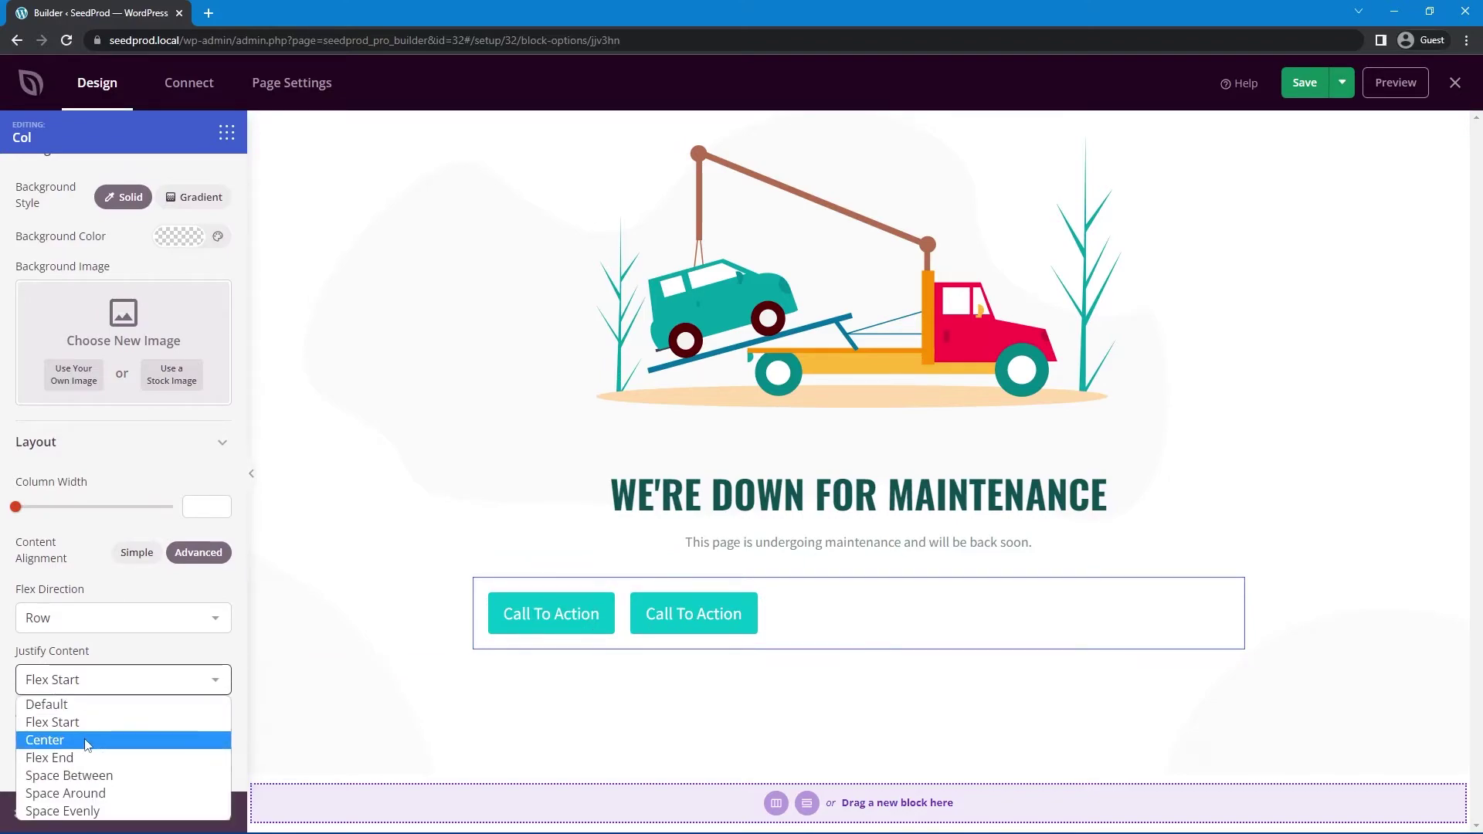
left_click(86, 739)
left_click(109, 674)
left_click(85, 757)
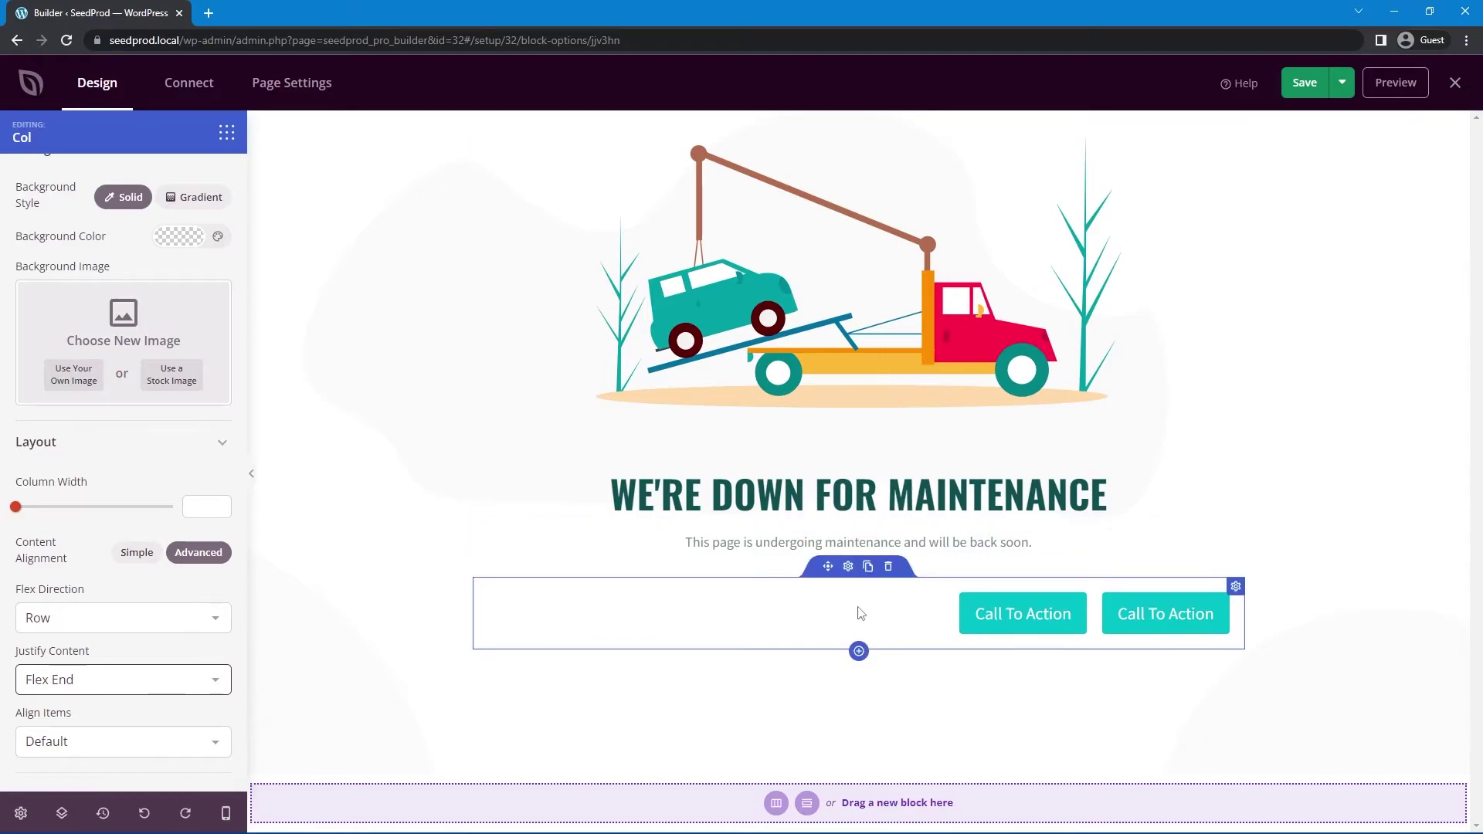
Try Space Between and Space Around, then settle on Justify Content Space Evenly.
left_click(96, 682)
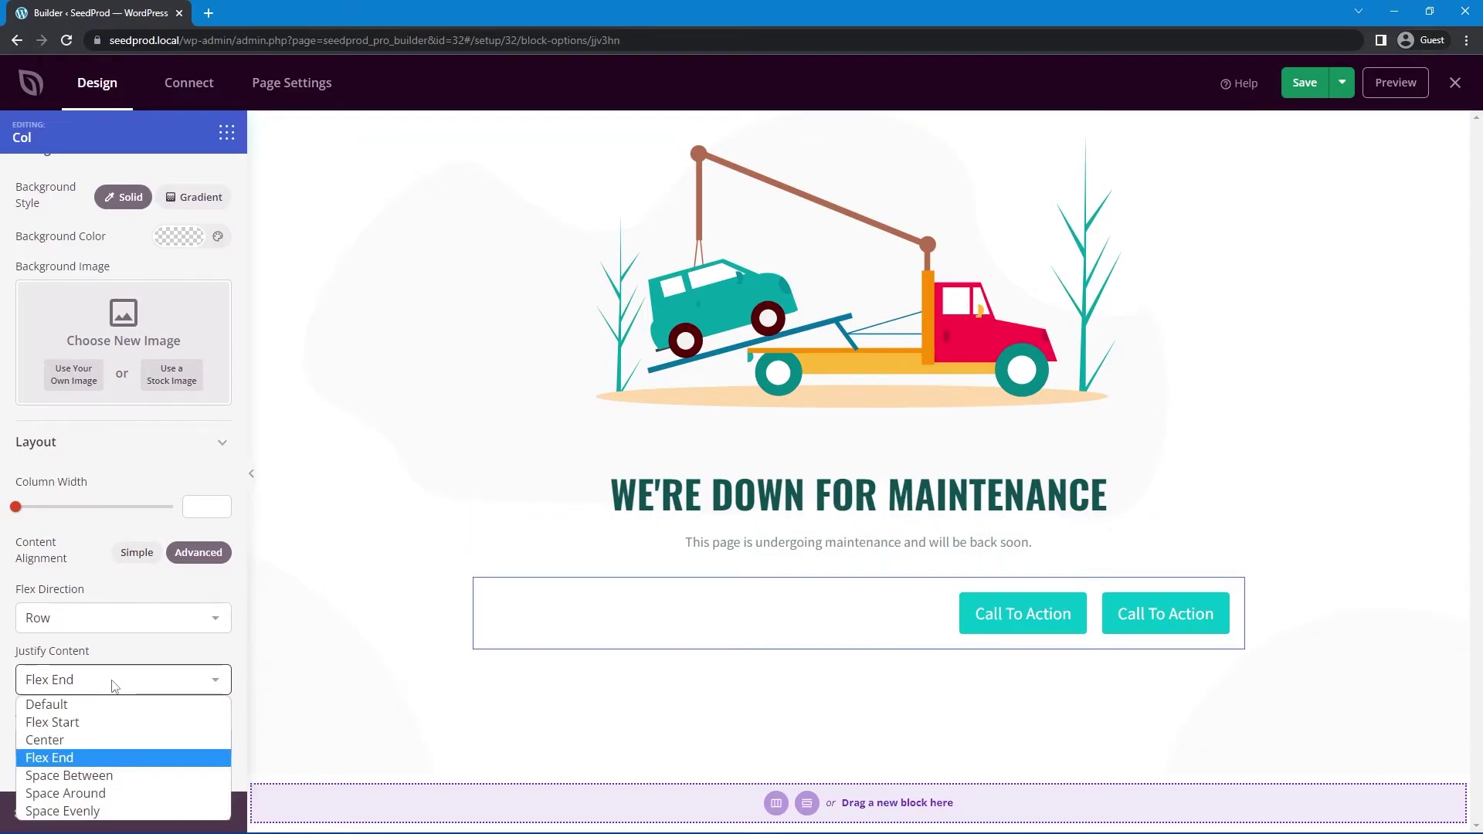
left_click(85, 777)
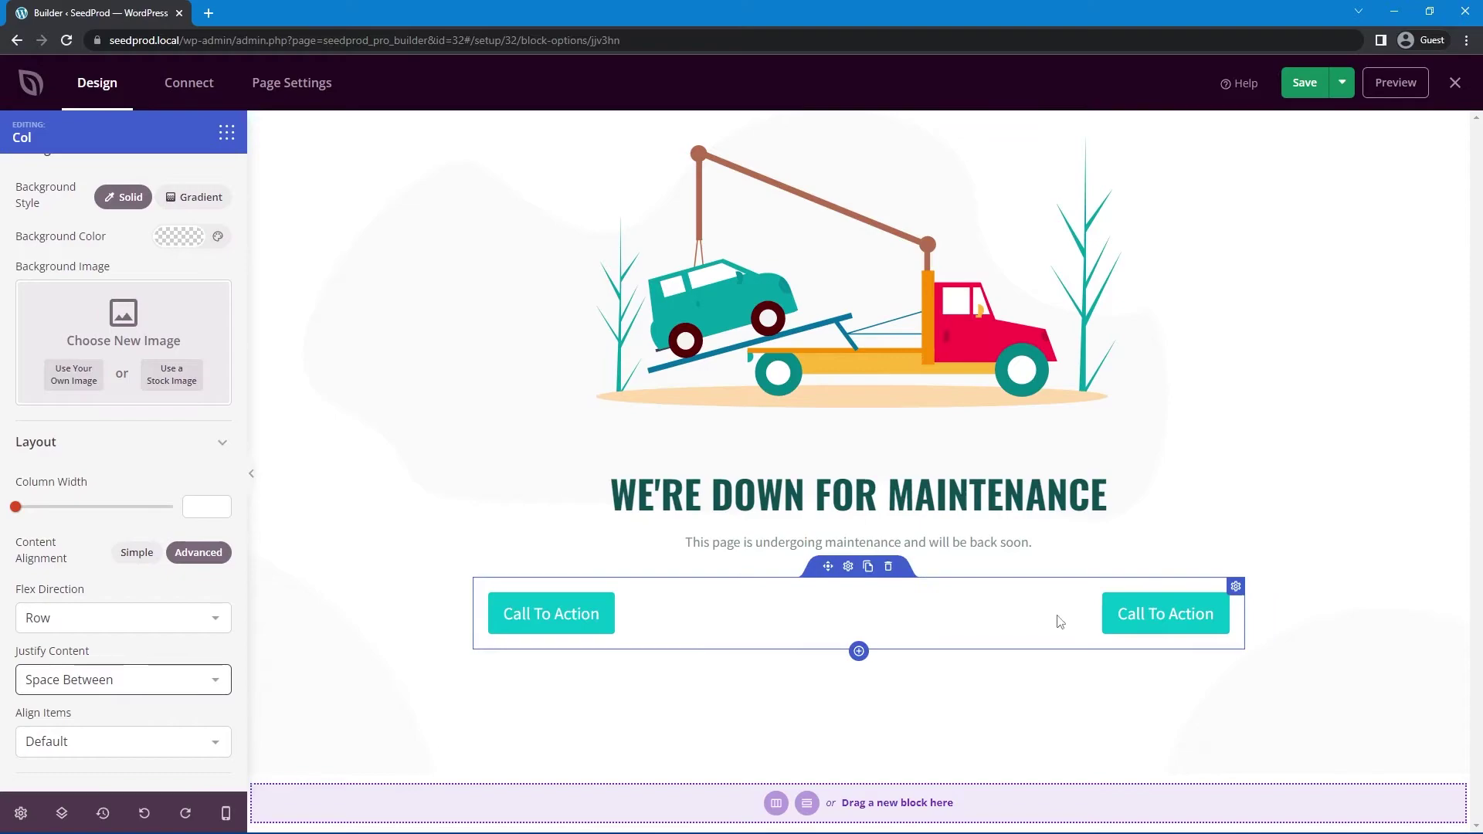
left_click(108, 679)
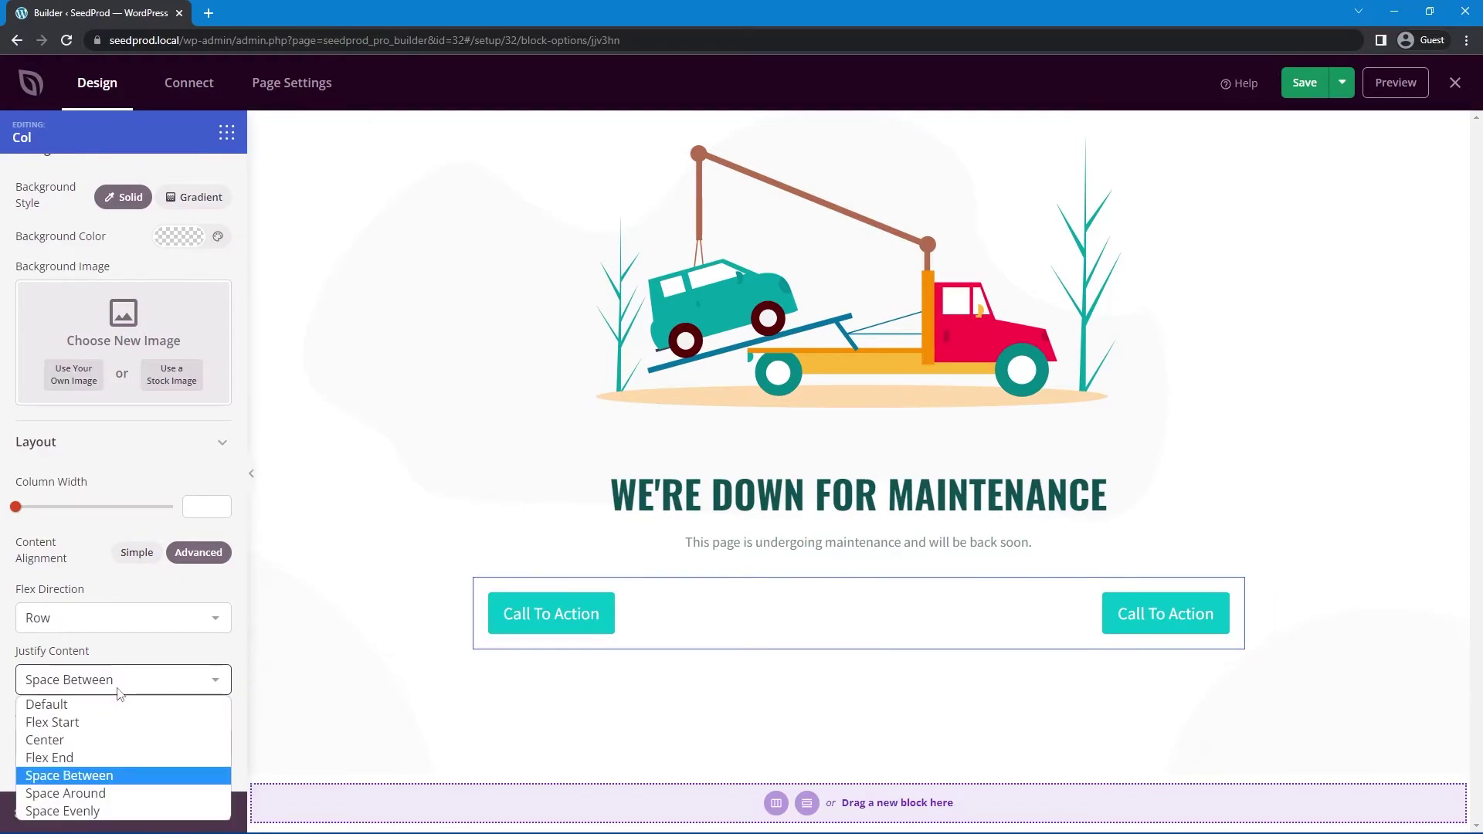
left_click(84, 791)
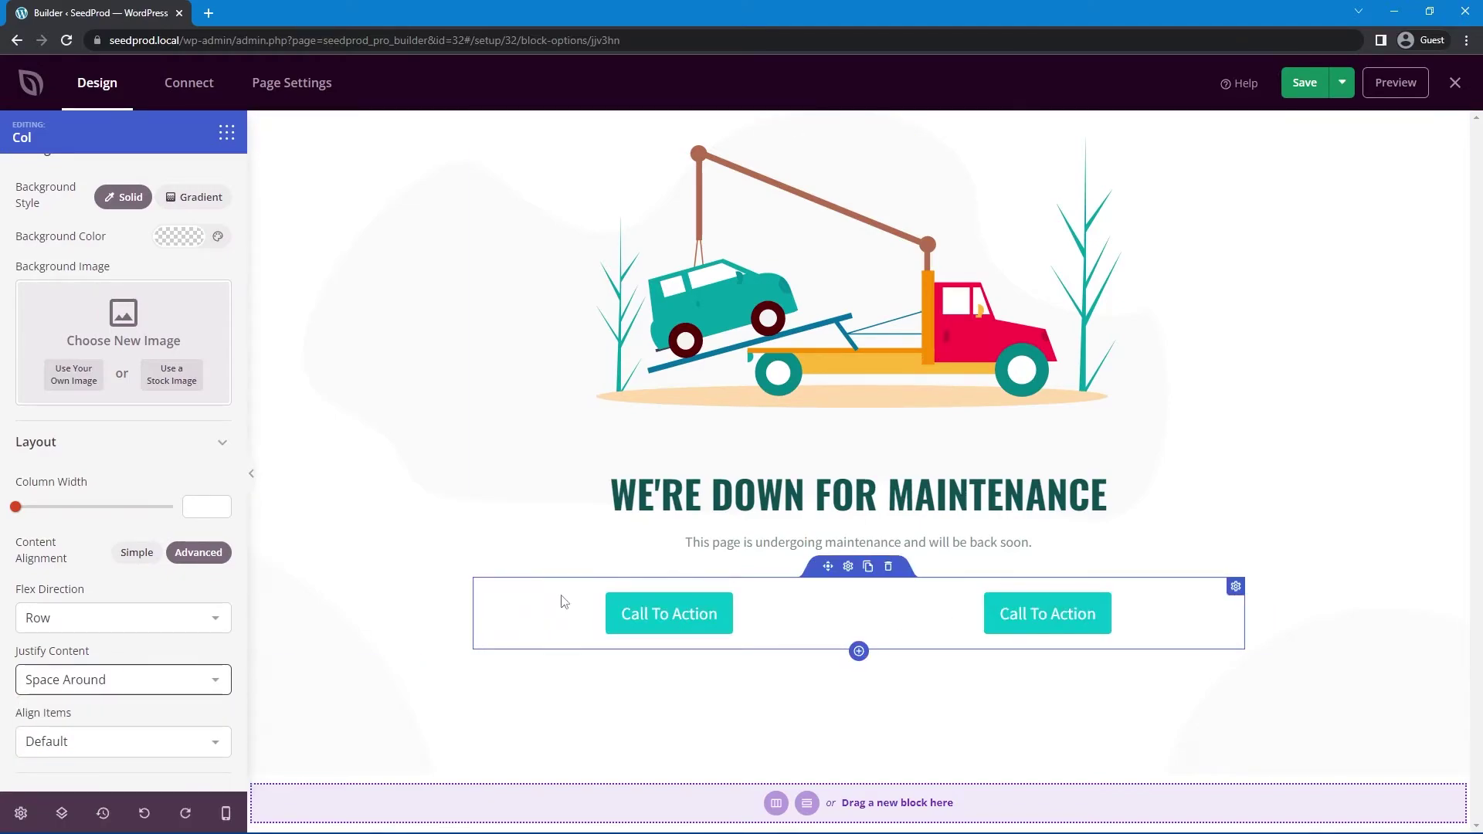
left_click(182, 684)
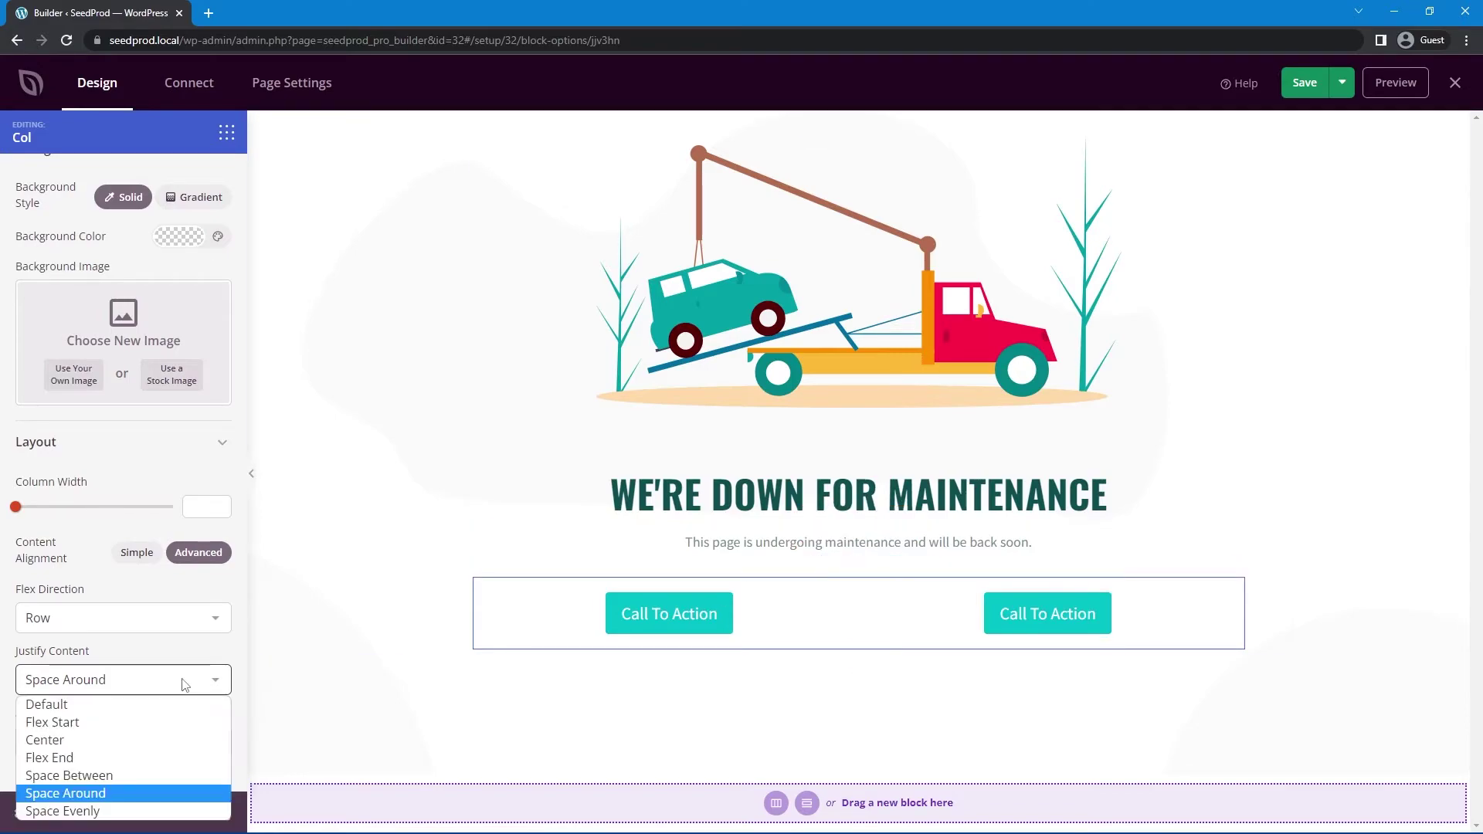
left_click(74, 810)
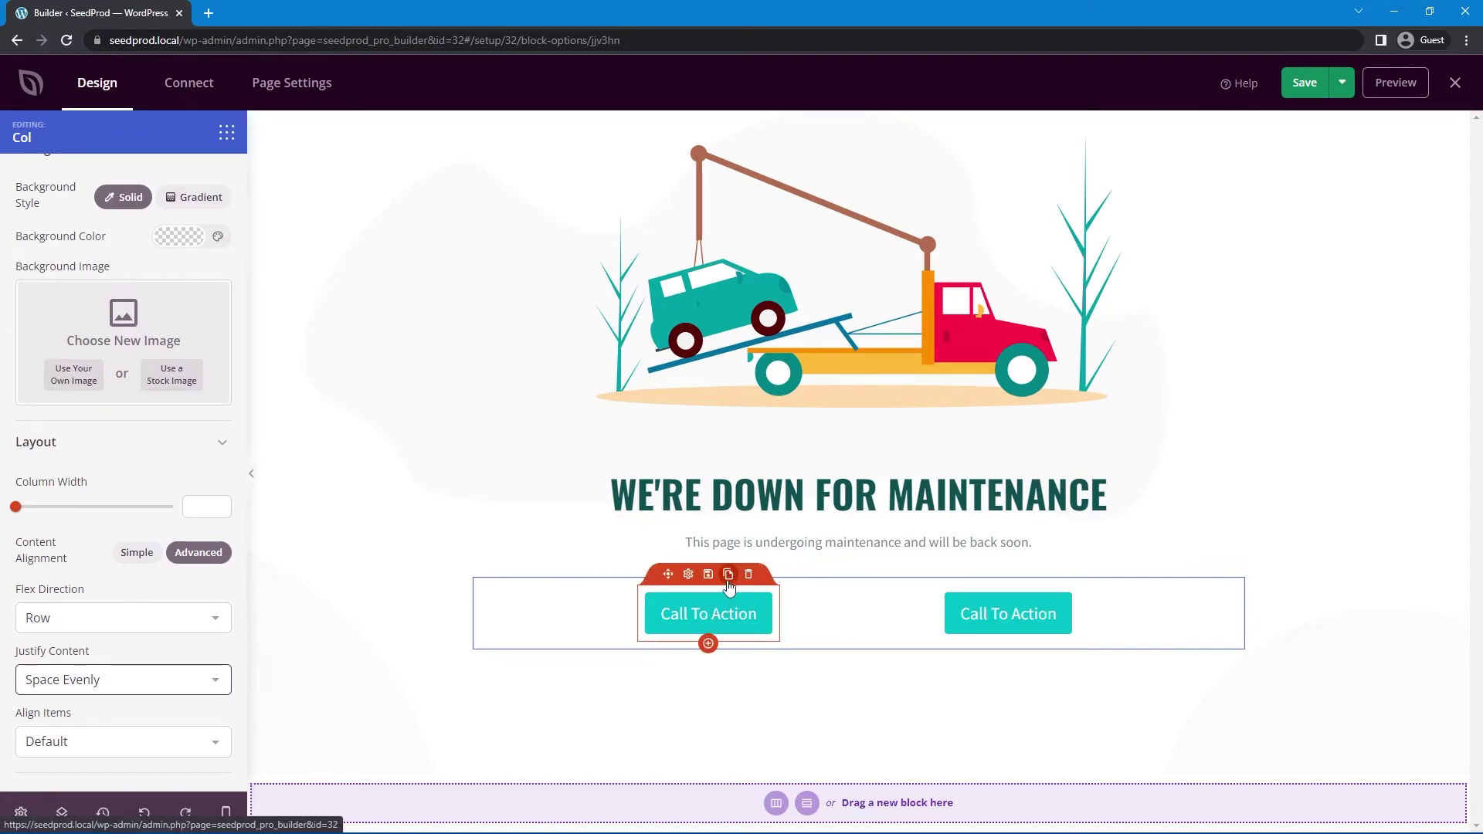
Duplicate the Call To Action button twice to make four buttons in the row.
left_click(728, 574)
left_click(877, 574)
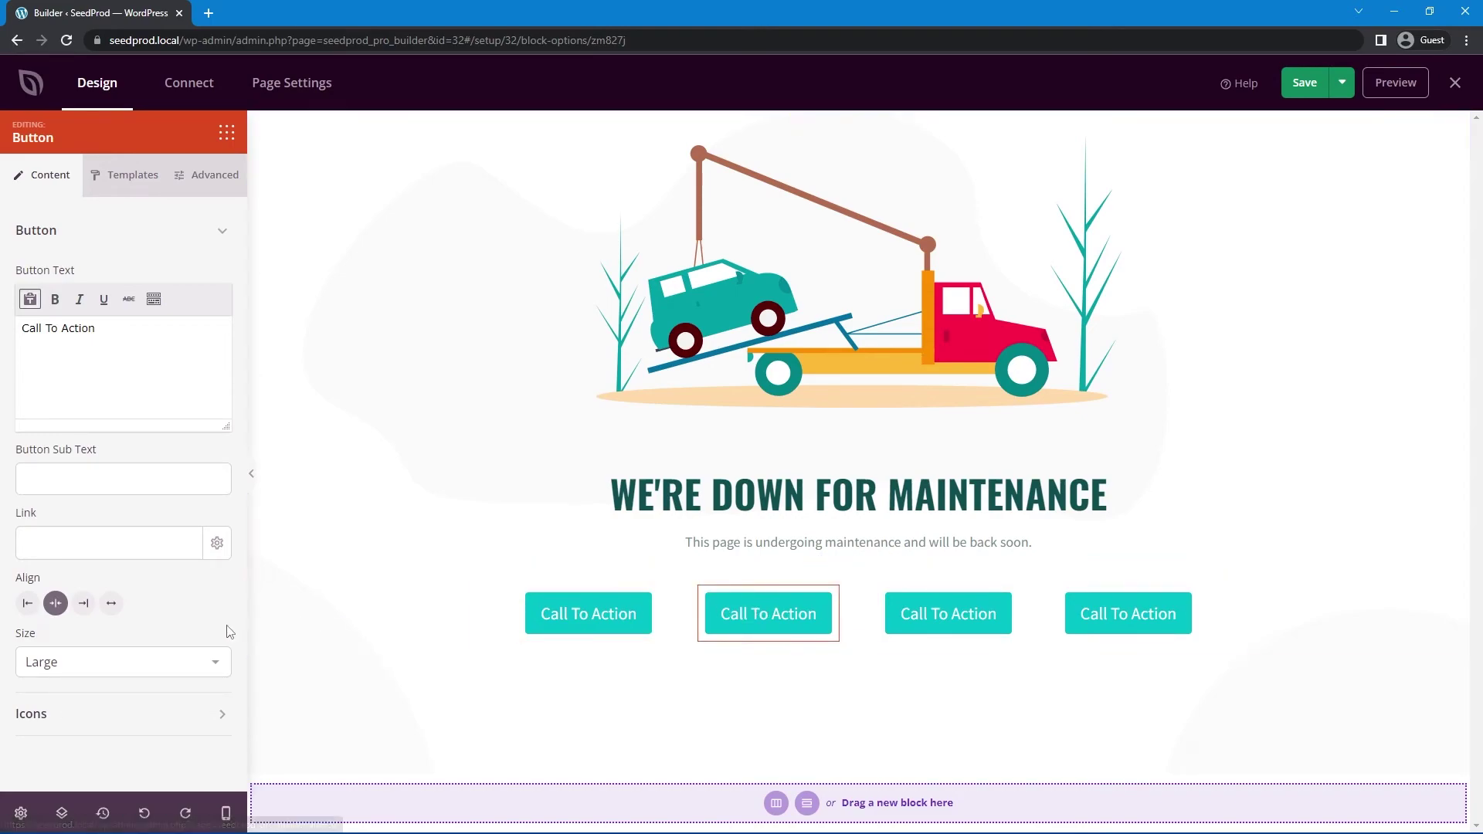
left_click(1235, 587)
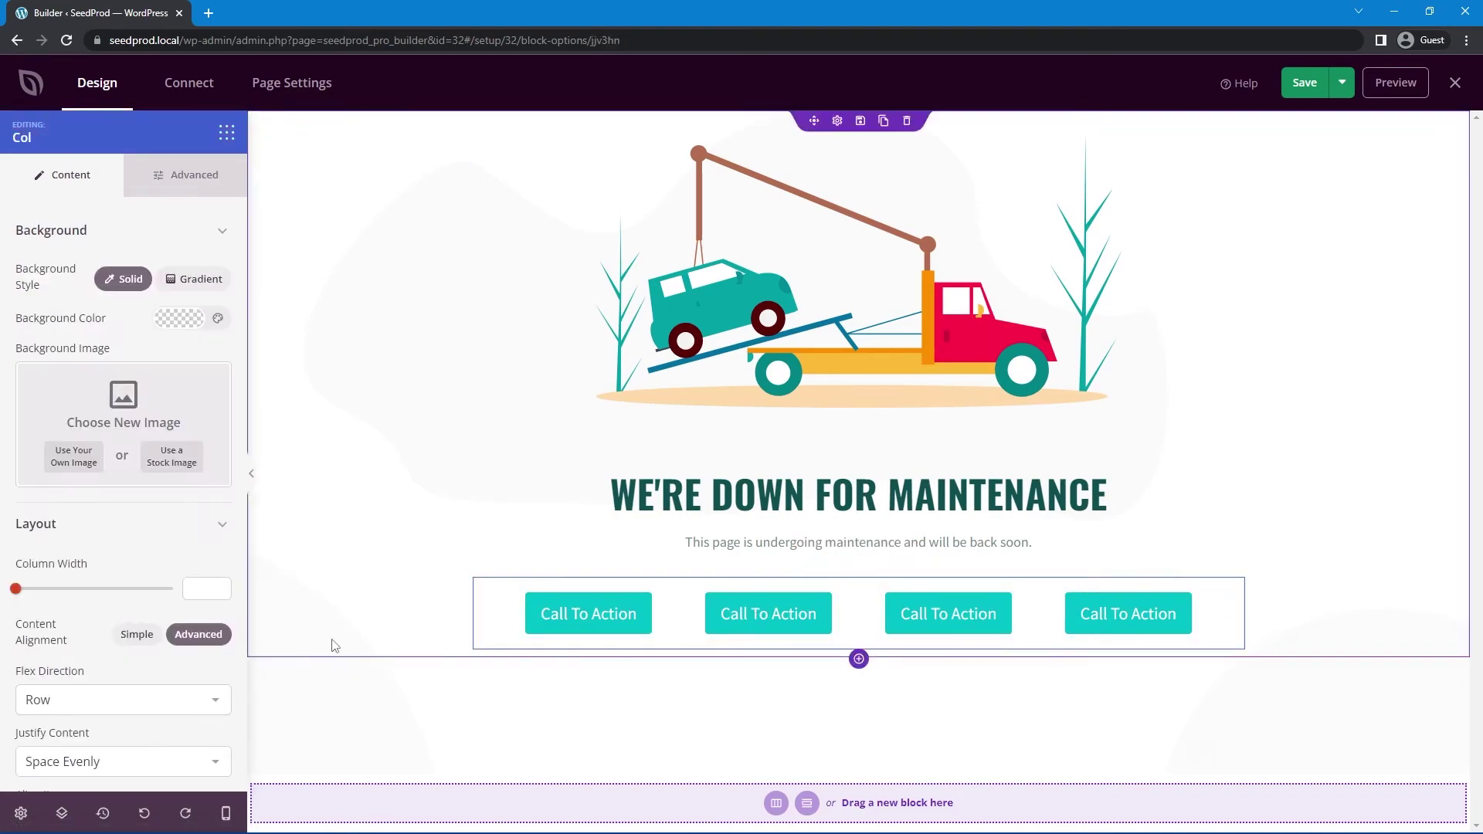
scroll(104, 734, "down", 1)
Cycle Justify Content through Flex Start, Center and Flex End, ending on Space Between.
left_click(76, 679)
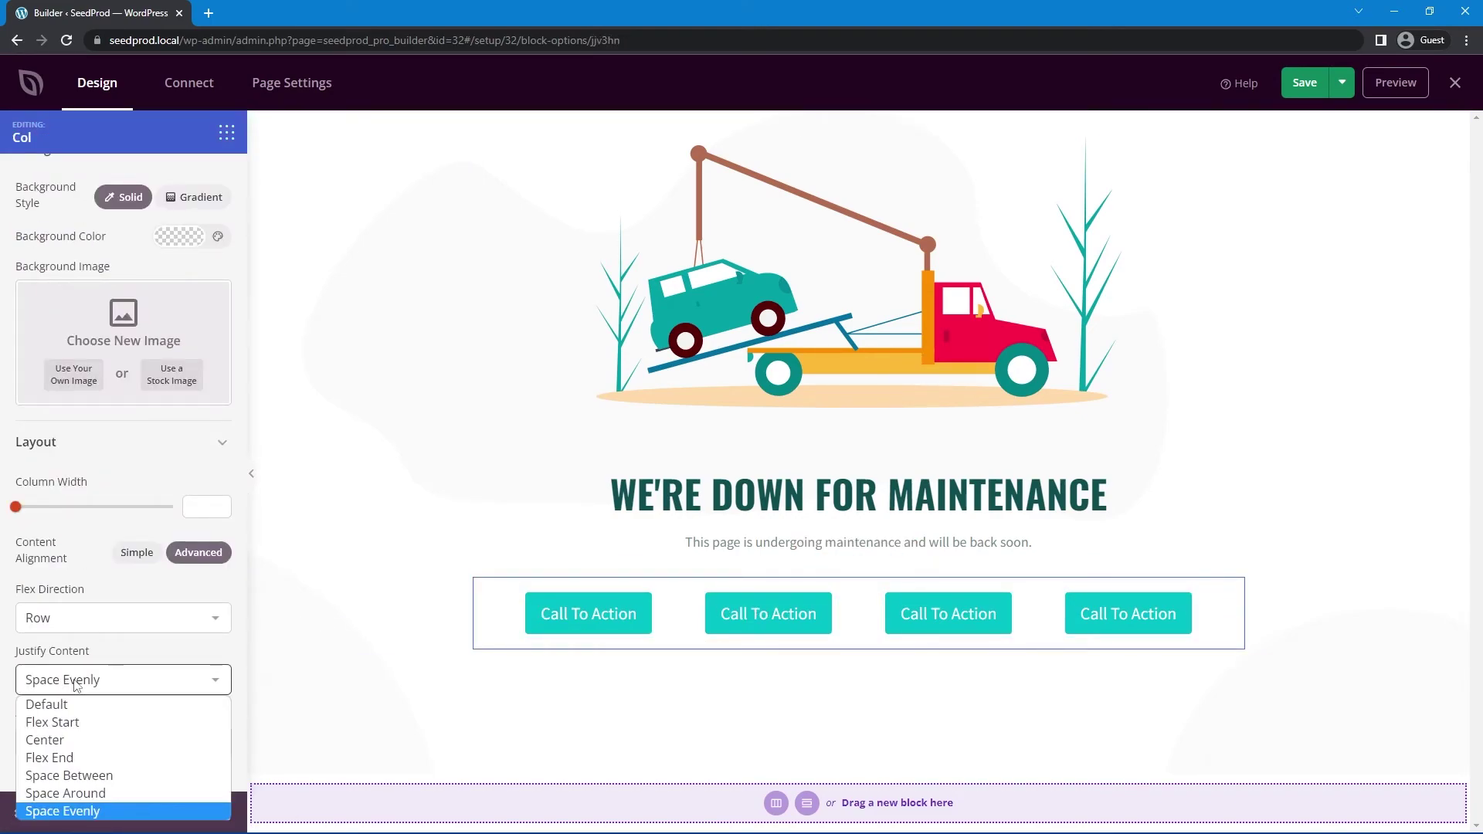
left_click(77, 722)
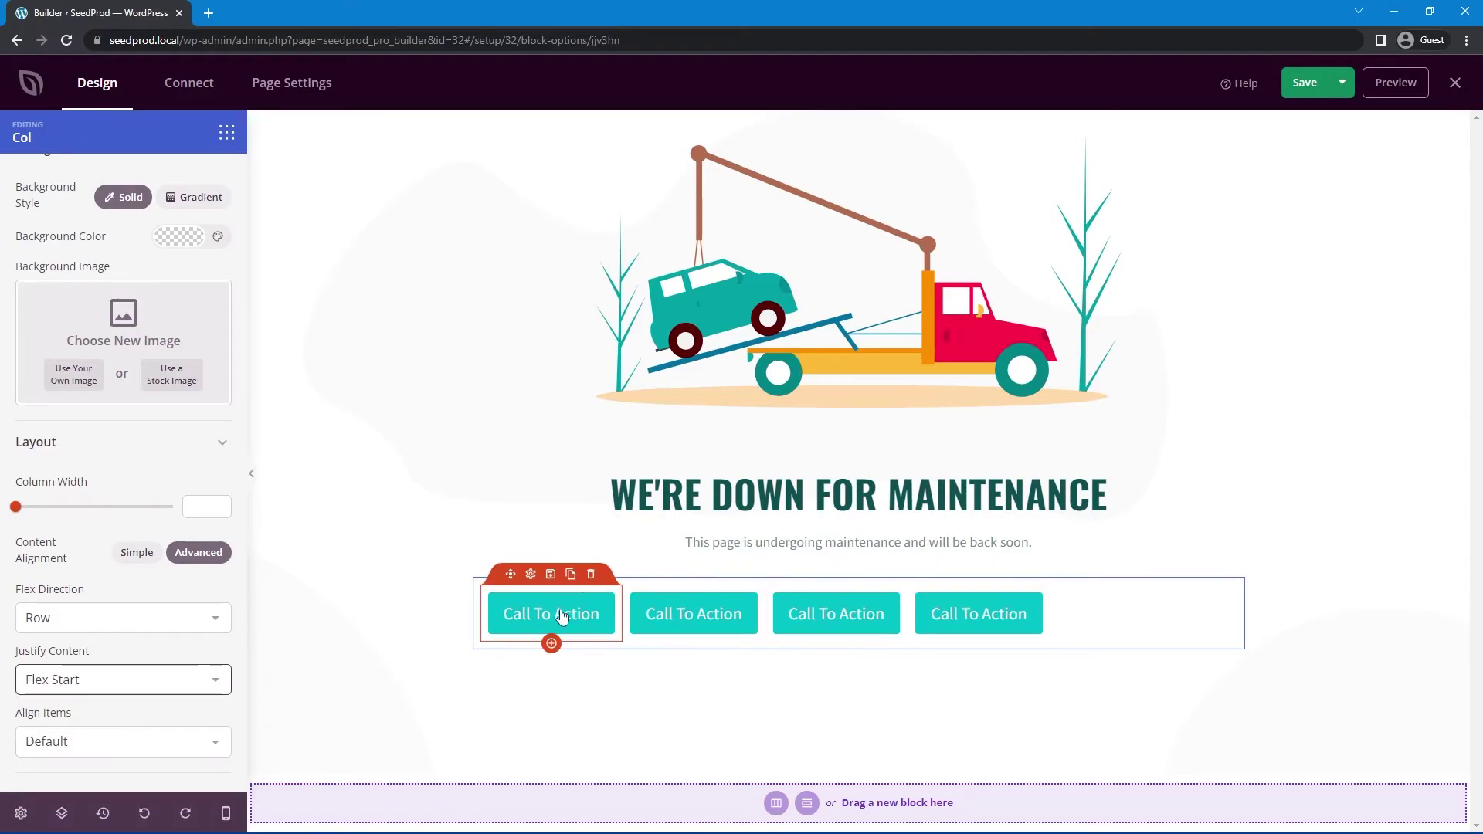
left_click(163, 680)
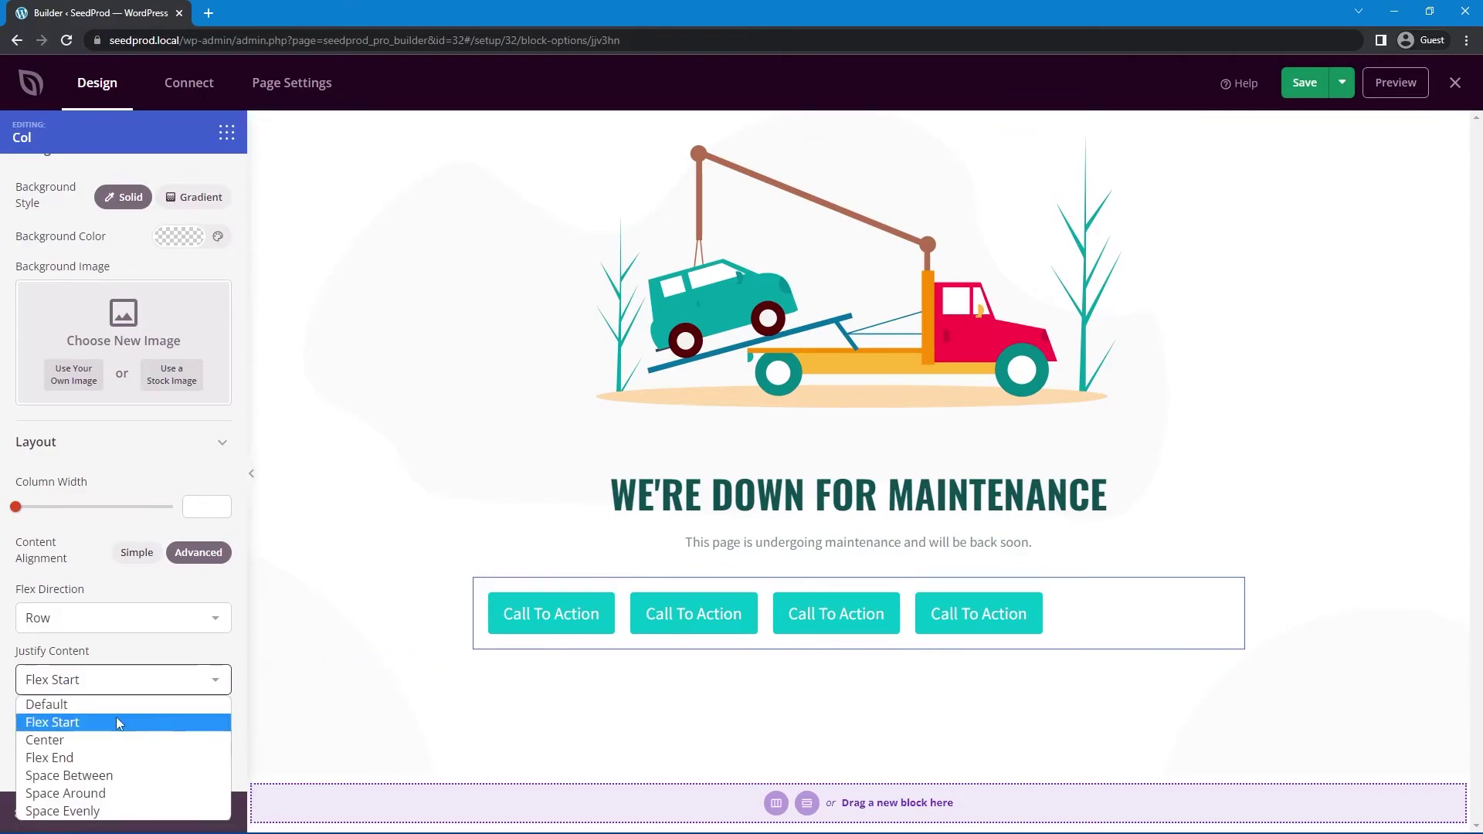
left_click(105, 740)
left_click(97, 683)
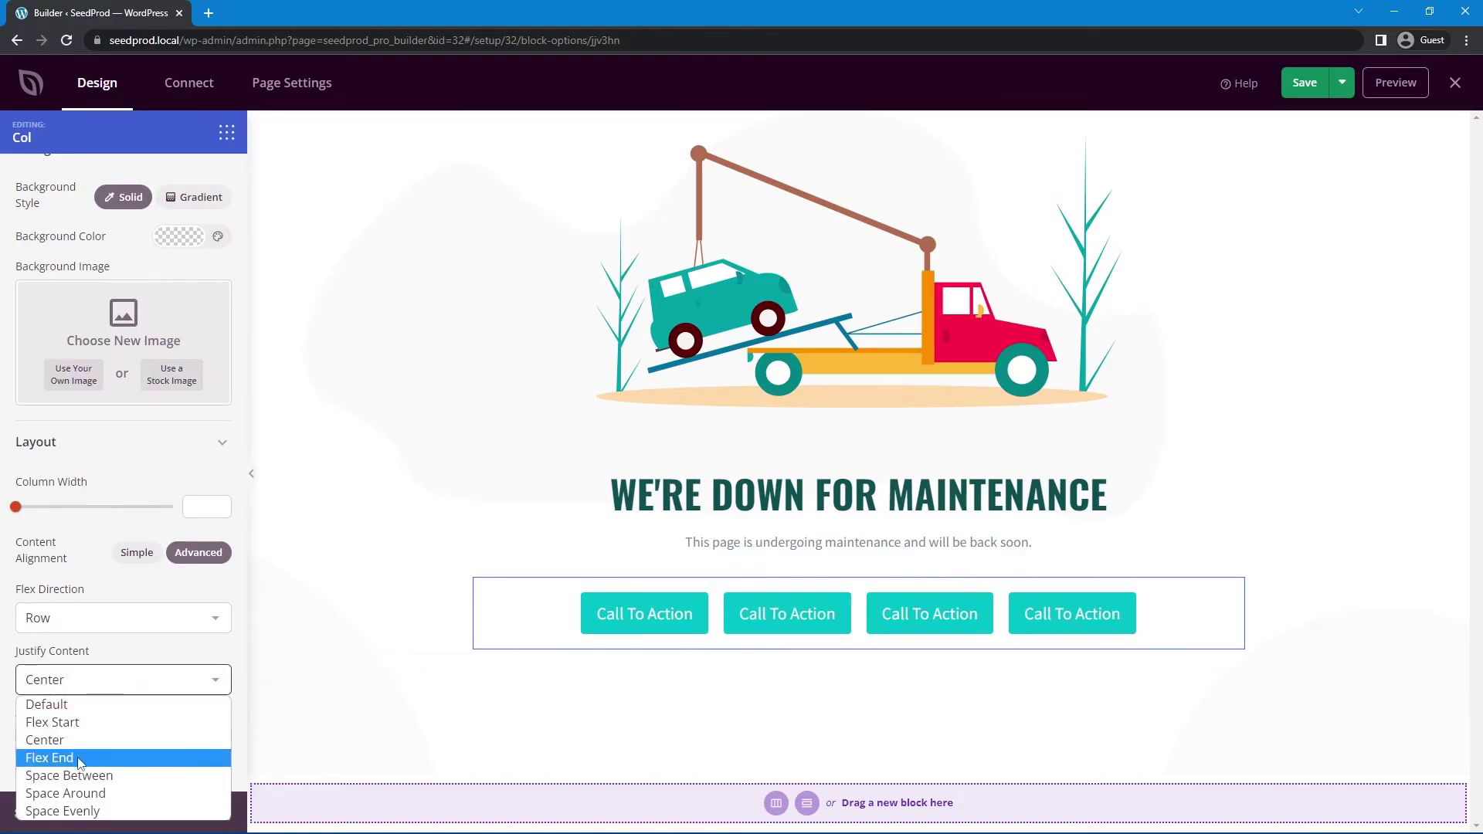
left_click(73, 757)
left_click(92, 680)
left_click(70, 775)
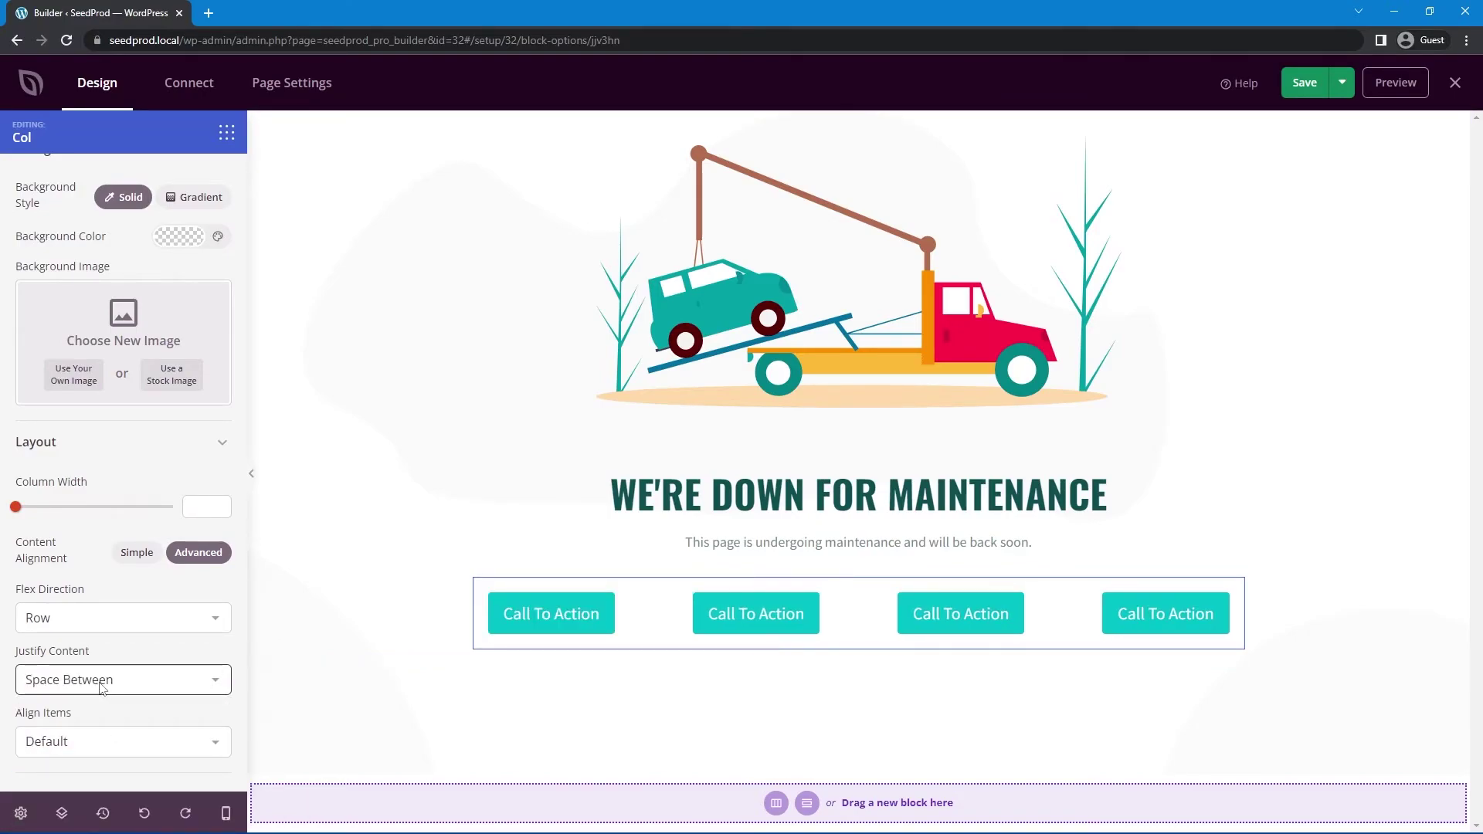
left_click(44, 628)
left_click(53, 626)
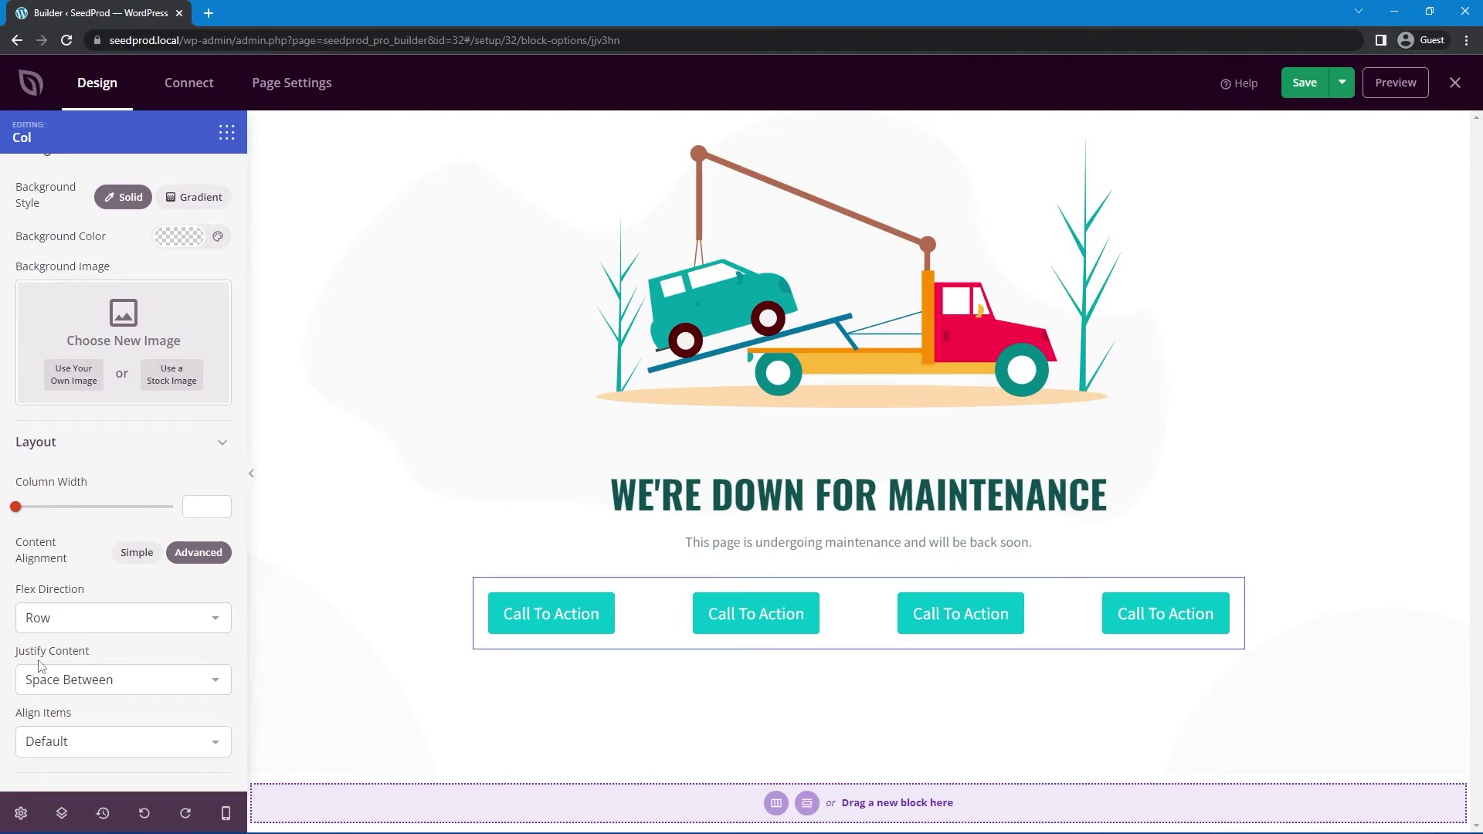
Stack the four buttons with Flex Direction Column, trying Align Items Flex Start and Flex End.
left_click(60, 622)
left_click(50, 645)
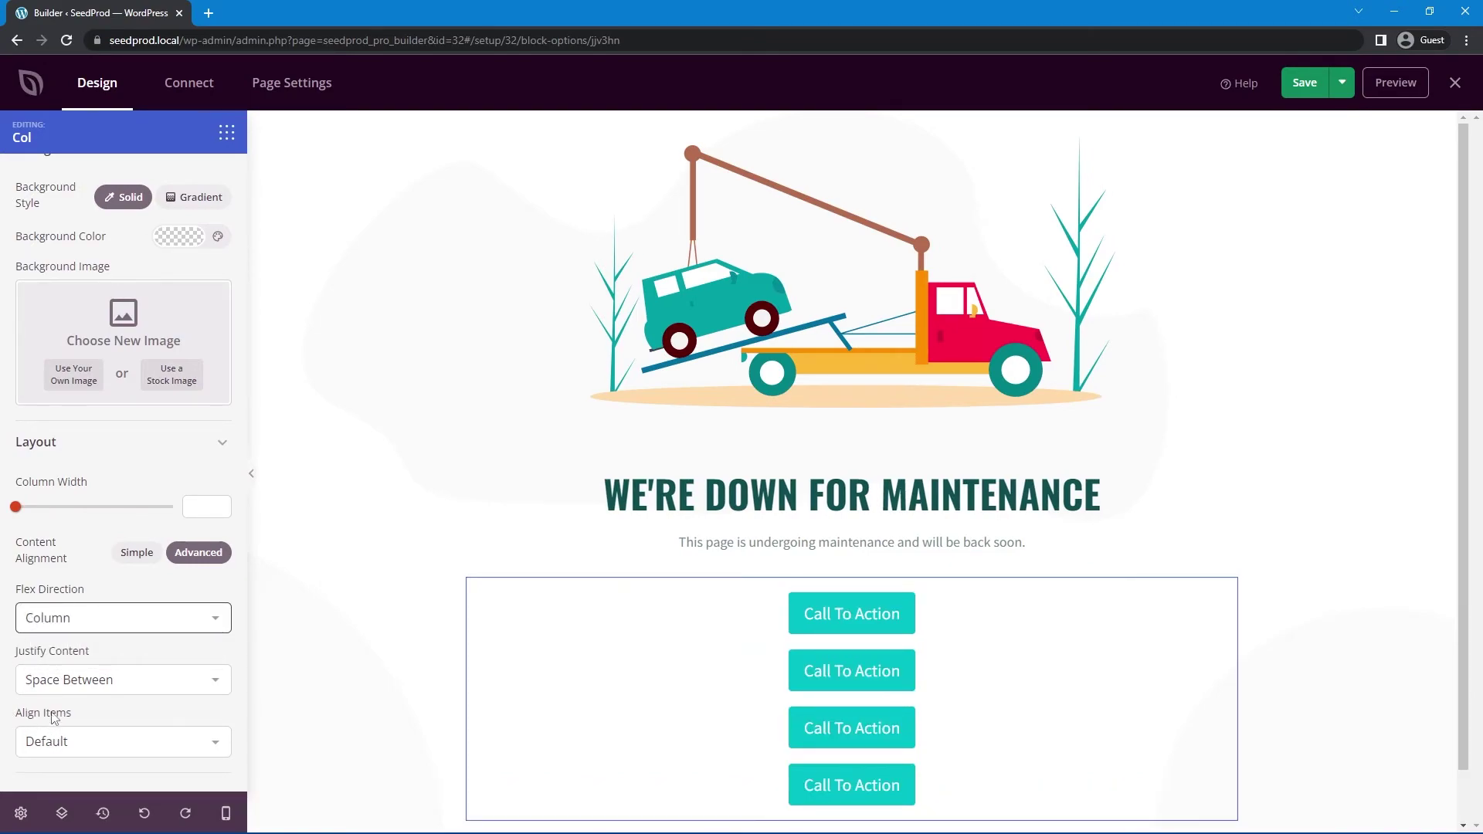
scroll(629, 655, "down", 1)
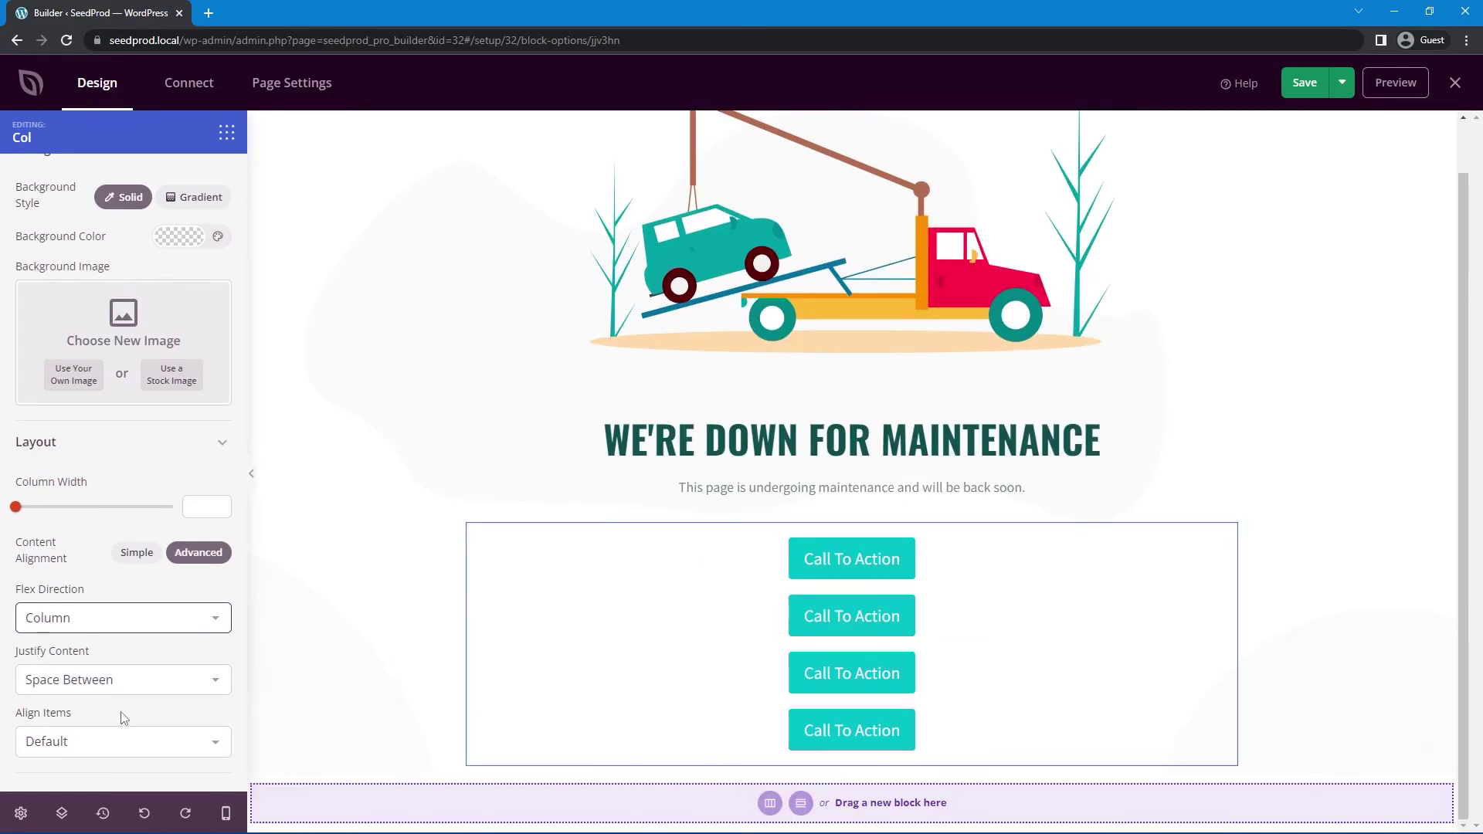
left_click(79, 741)
left_click(68, 653)
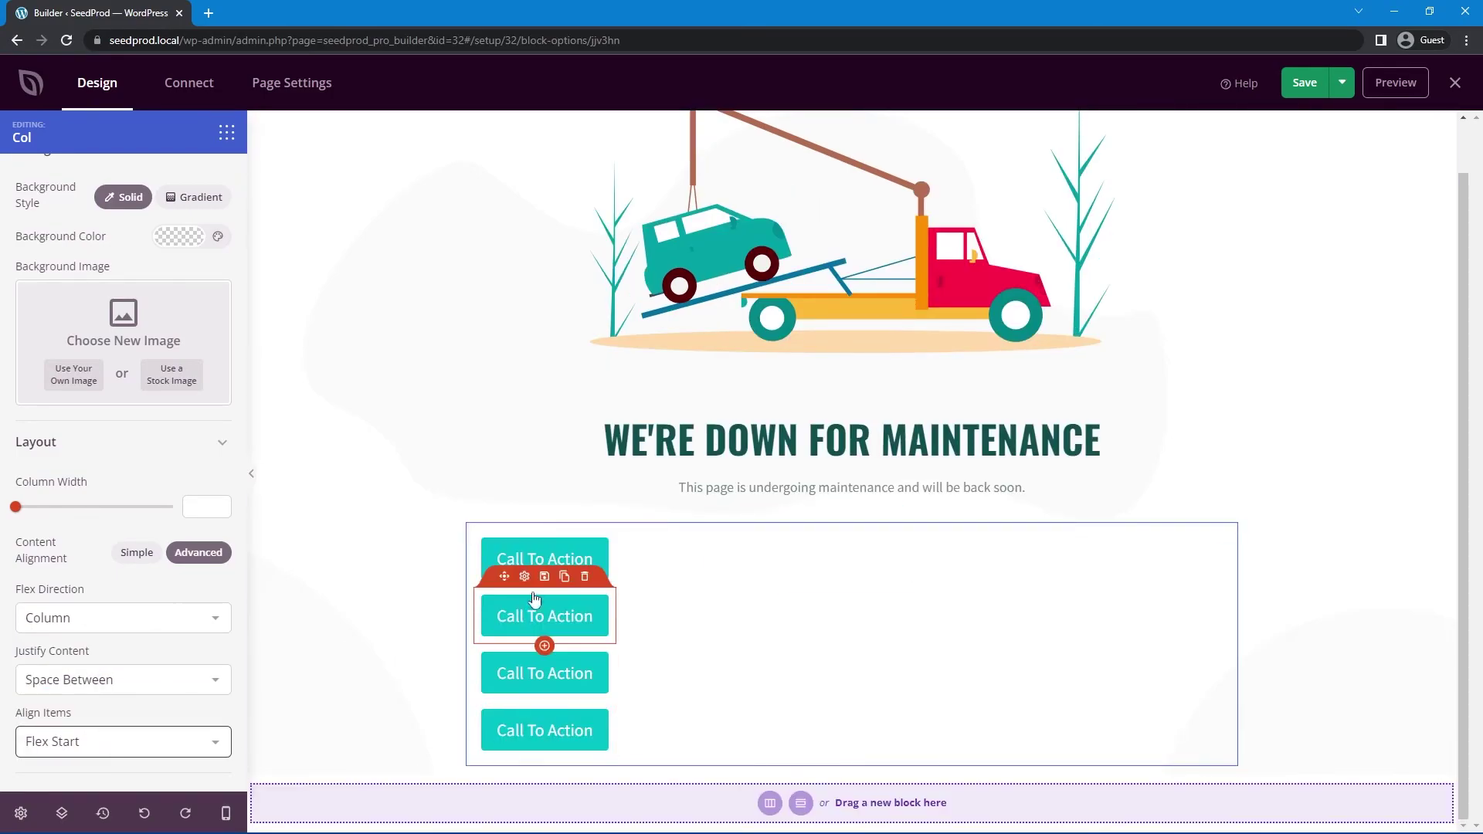
left_click(123, 739)
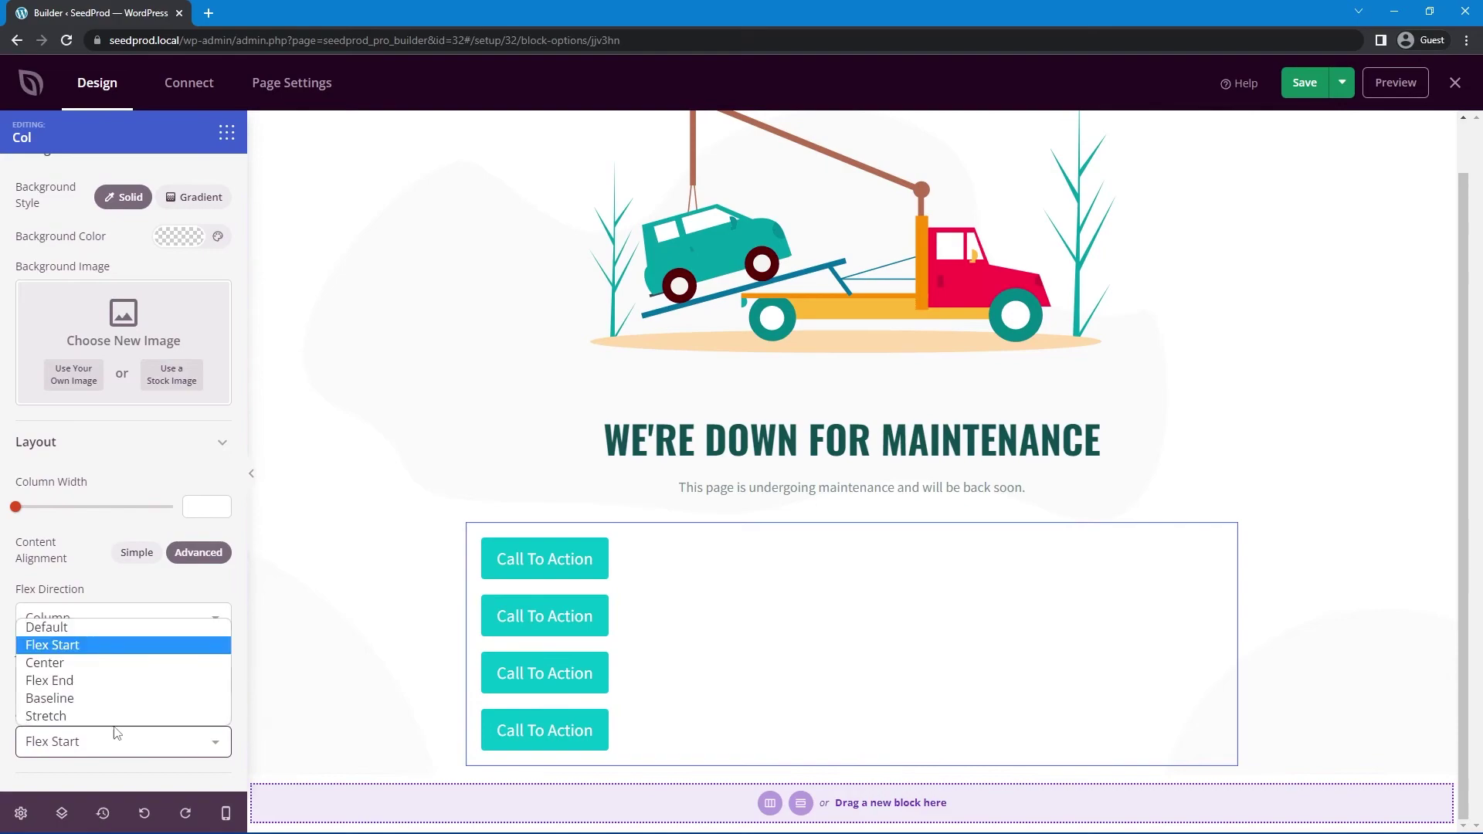
left_click(124, 680)
Set Flex Direction back to Row with Justify Content Flex Start.
left_click(209, 618)
left_click(77, 653)
left_click(123, 679)
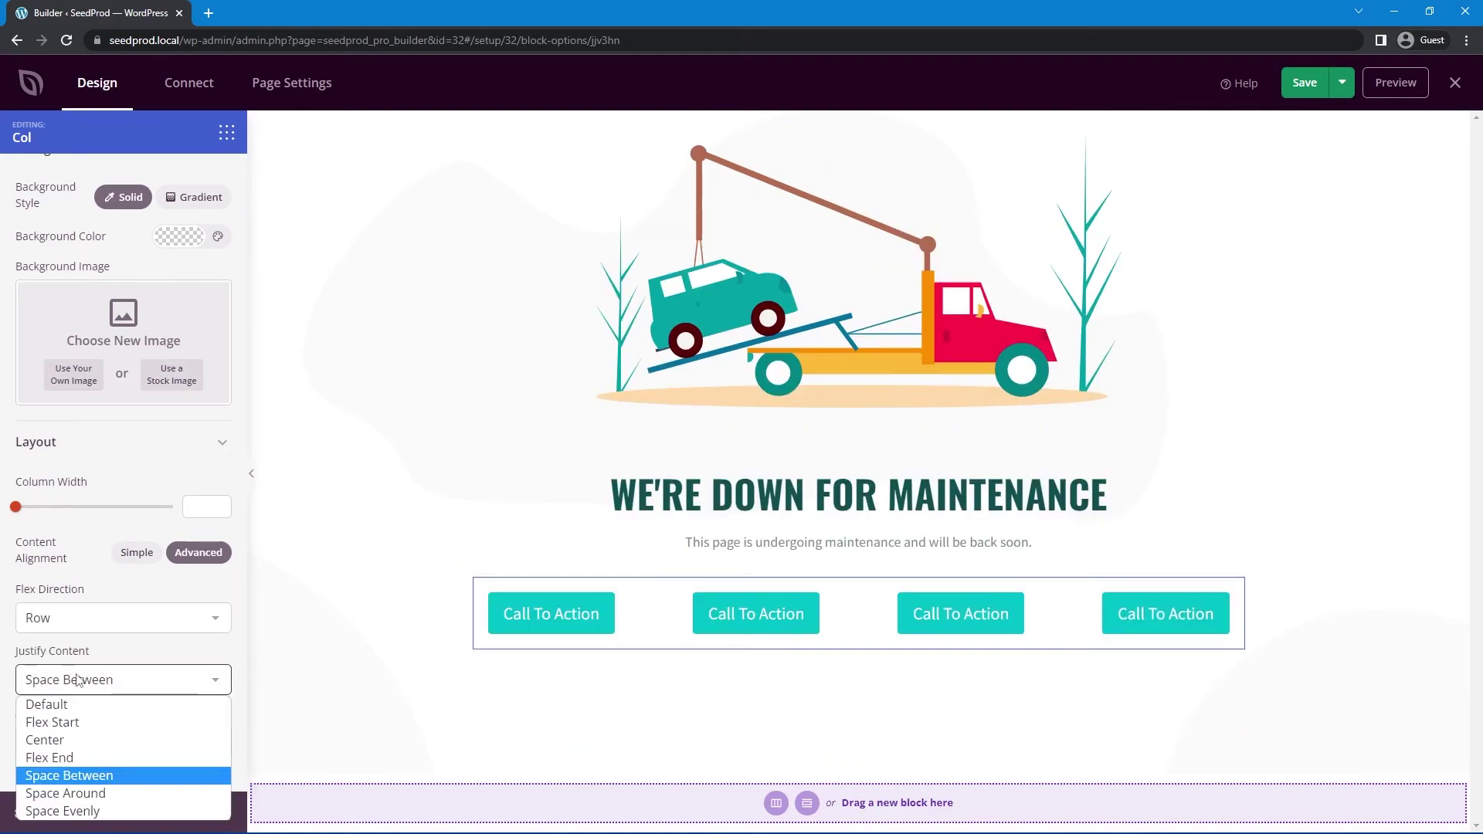
left_click(73, 722)
left_click(77, 680)
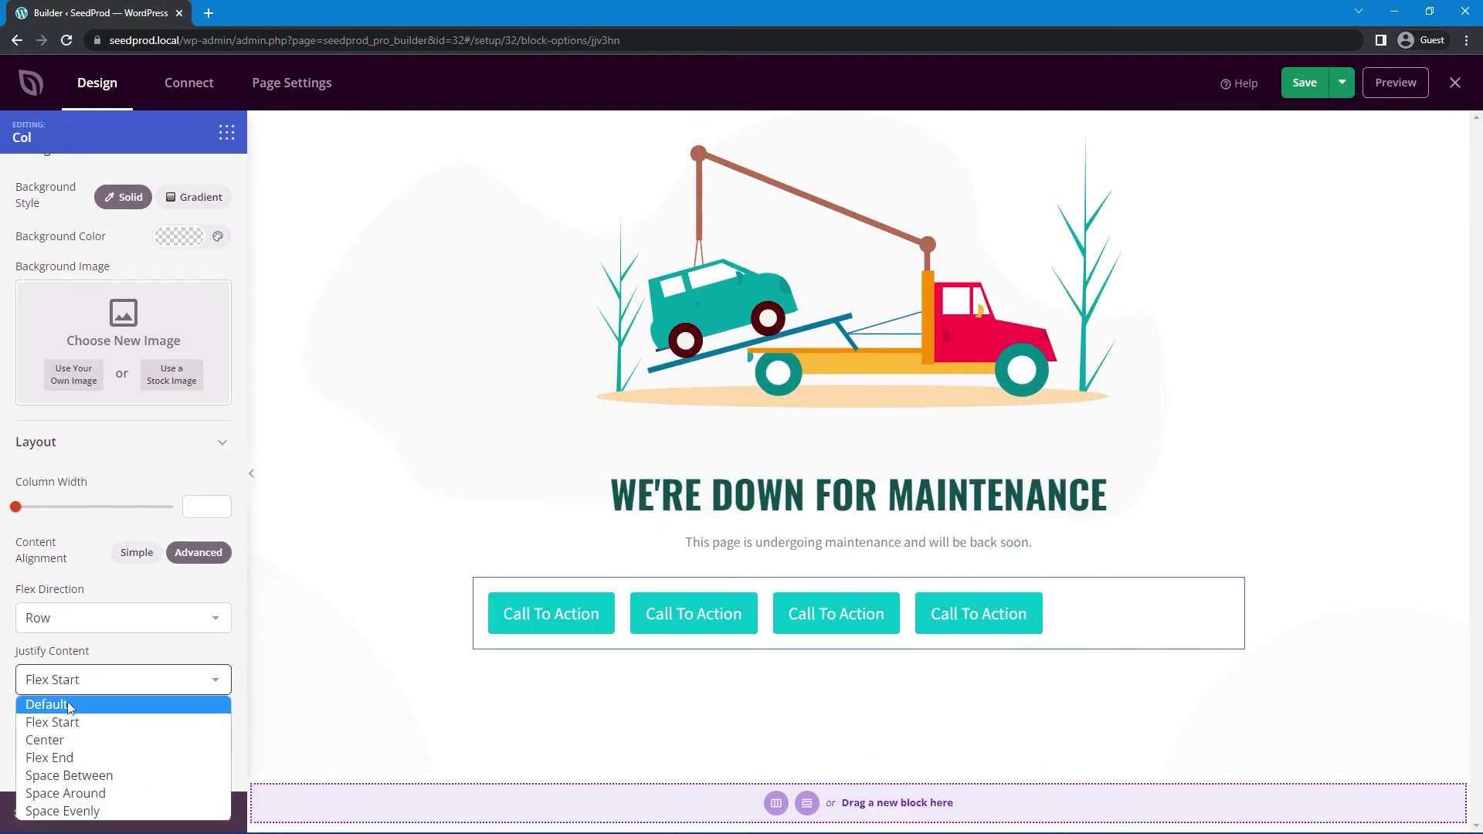
Set Justify Content to Center and delete two of the four Call To Action buttons.
left_click(67, 739)
left_click(827, 574)
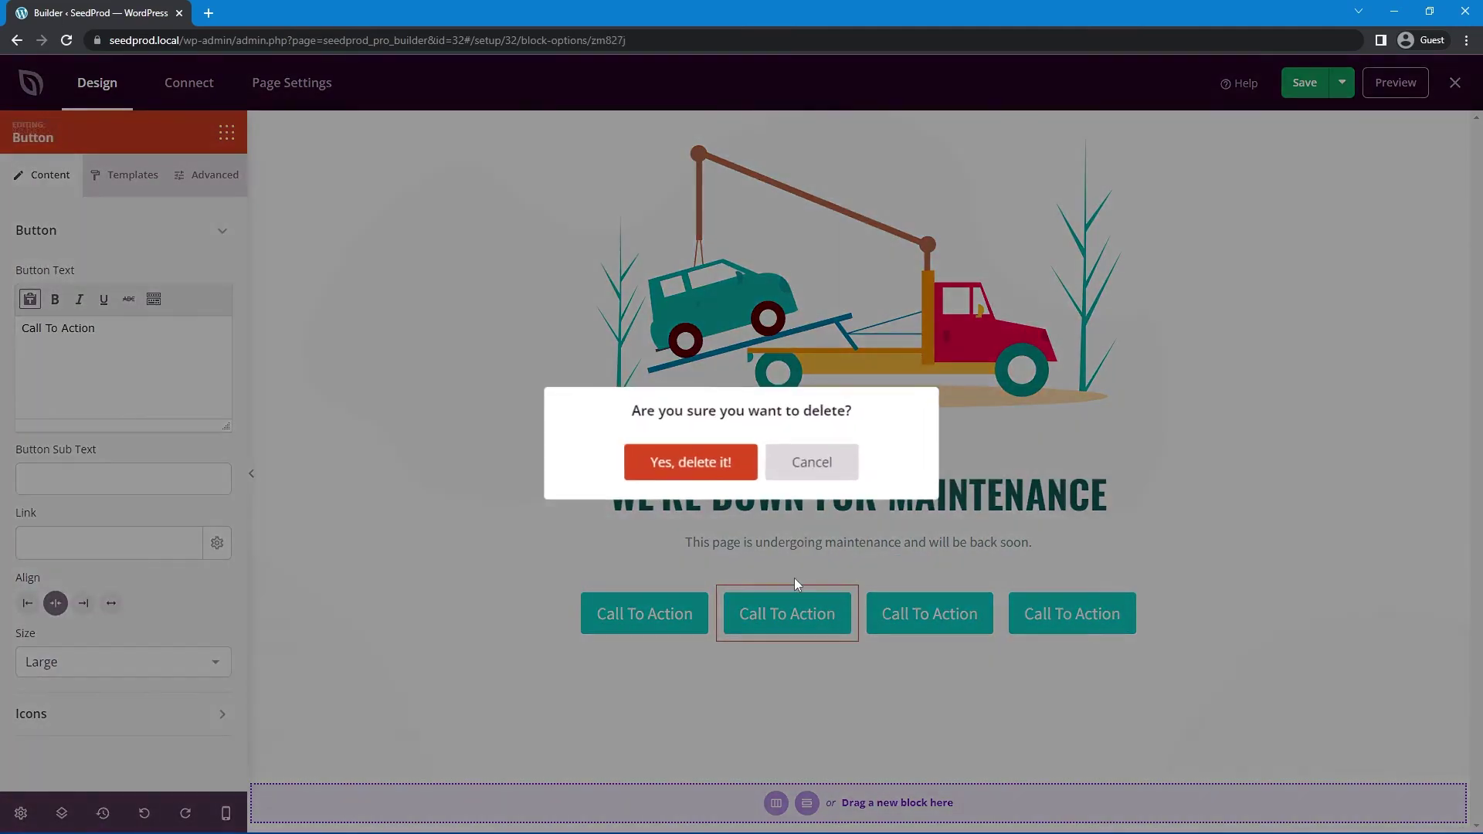
key("Return")
left_click(898, 574)
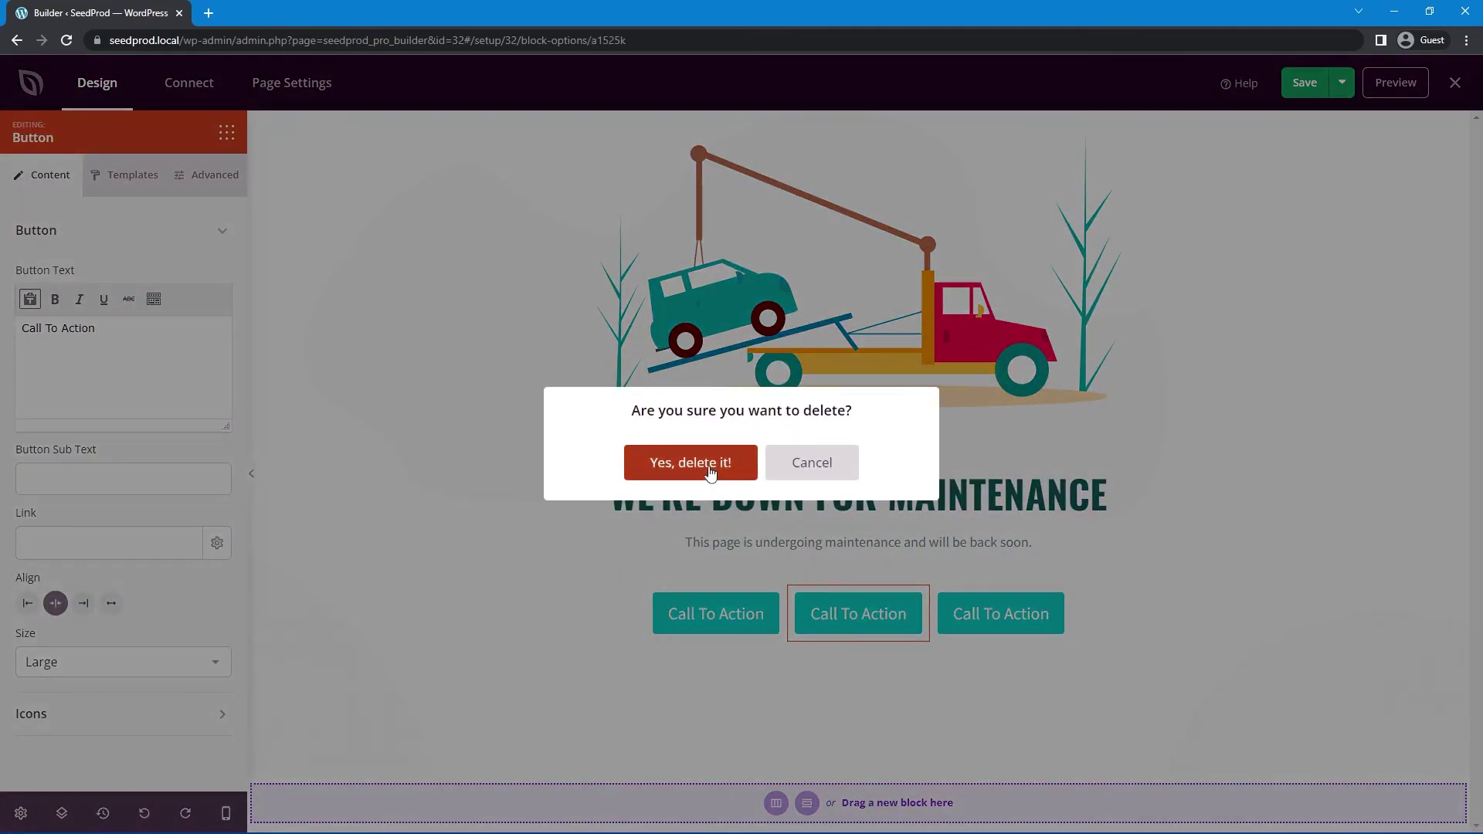
key("Return")
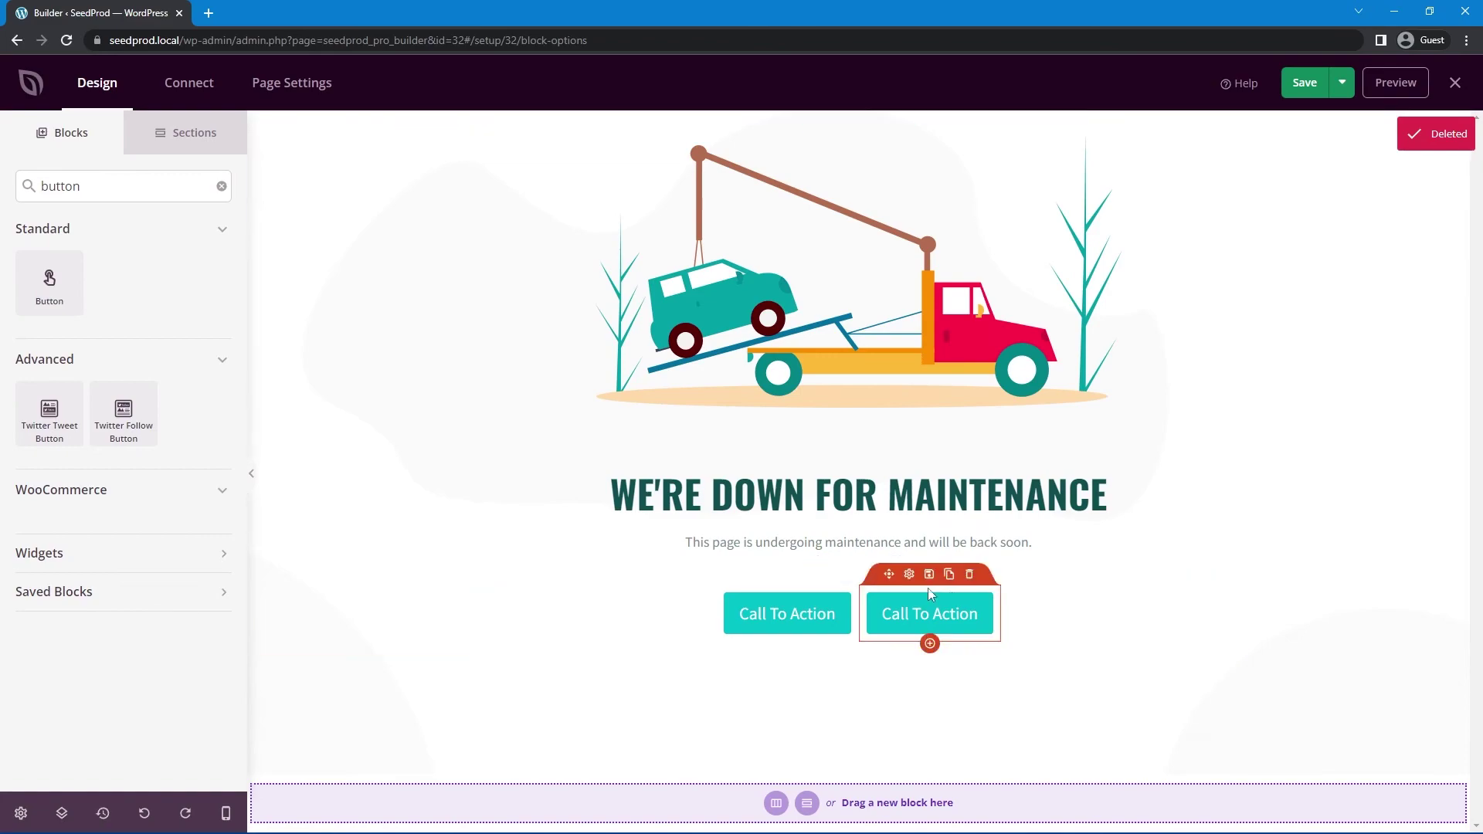